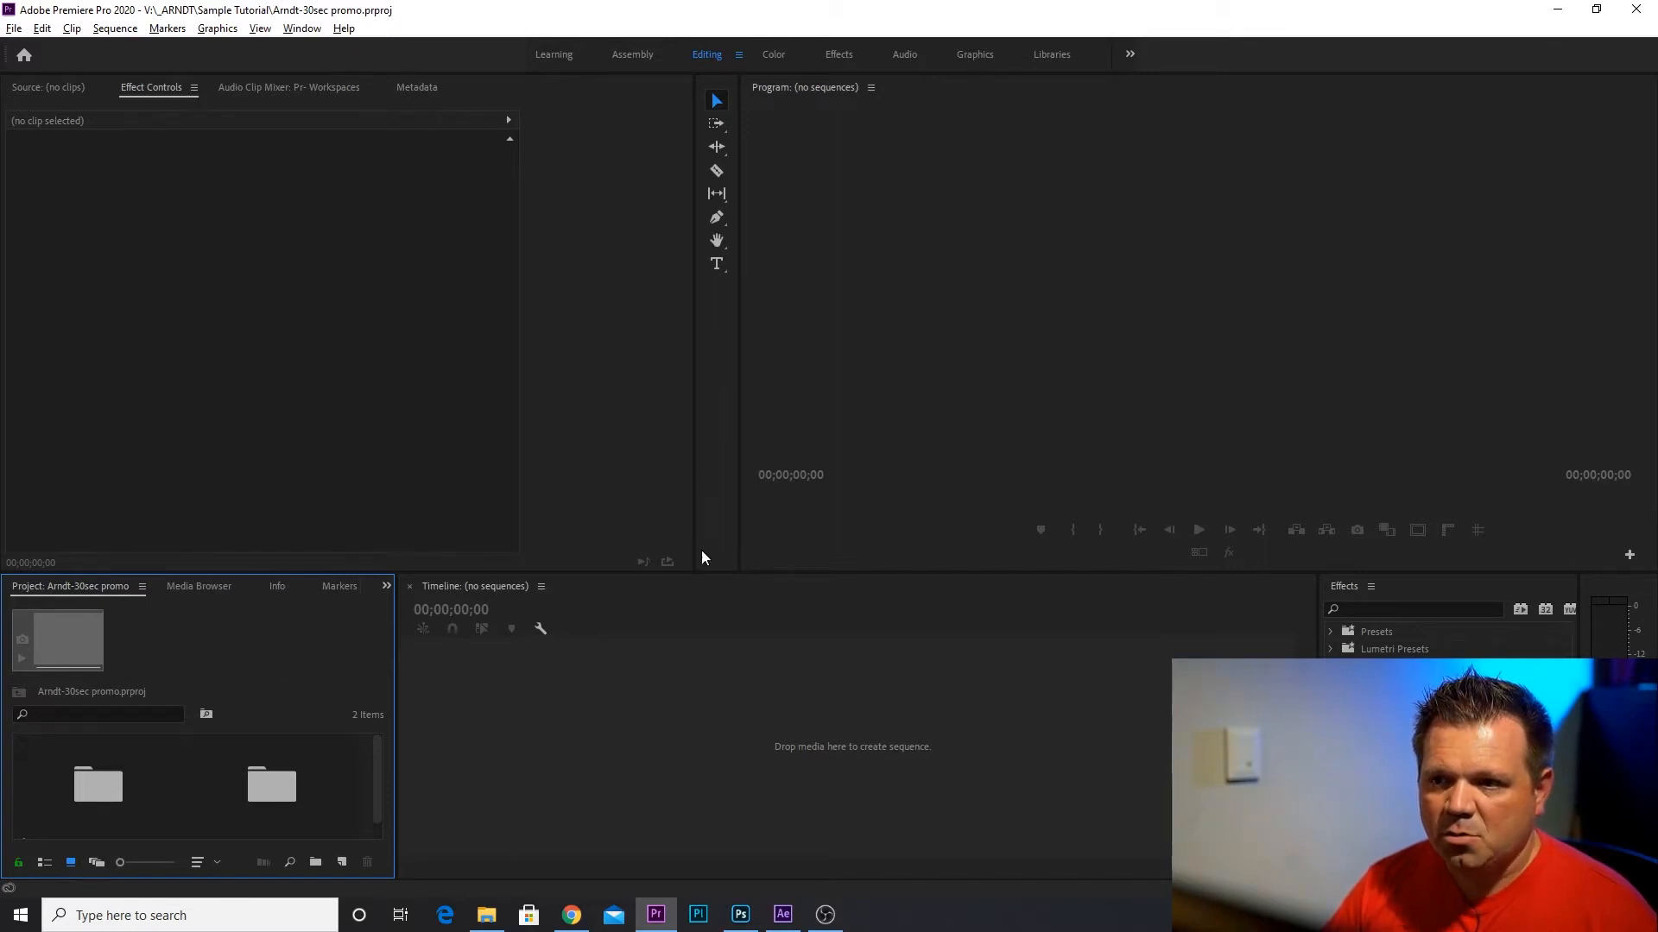
Enlarge the project and timeline area by raising the divider between the upper and lower panel rows.
click(1025, 247)
click(592, 701)
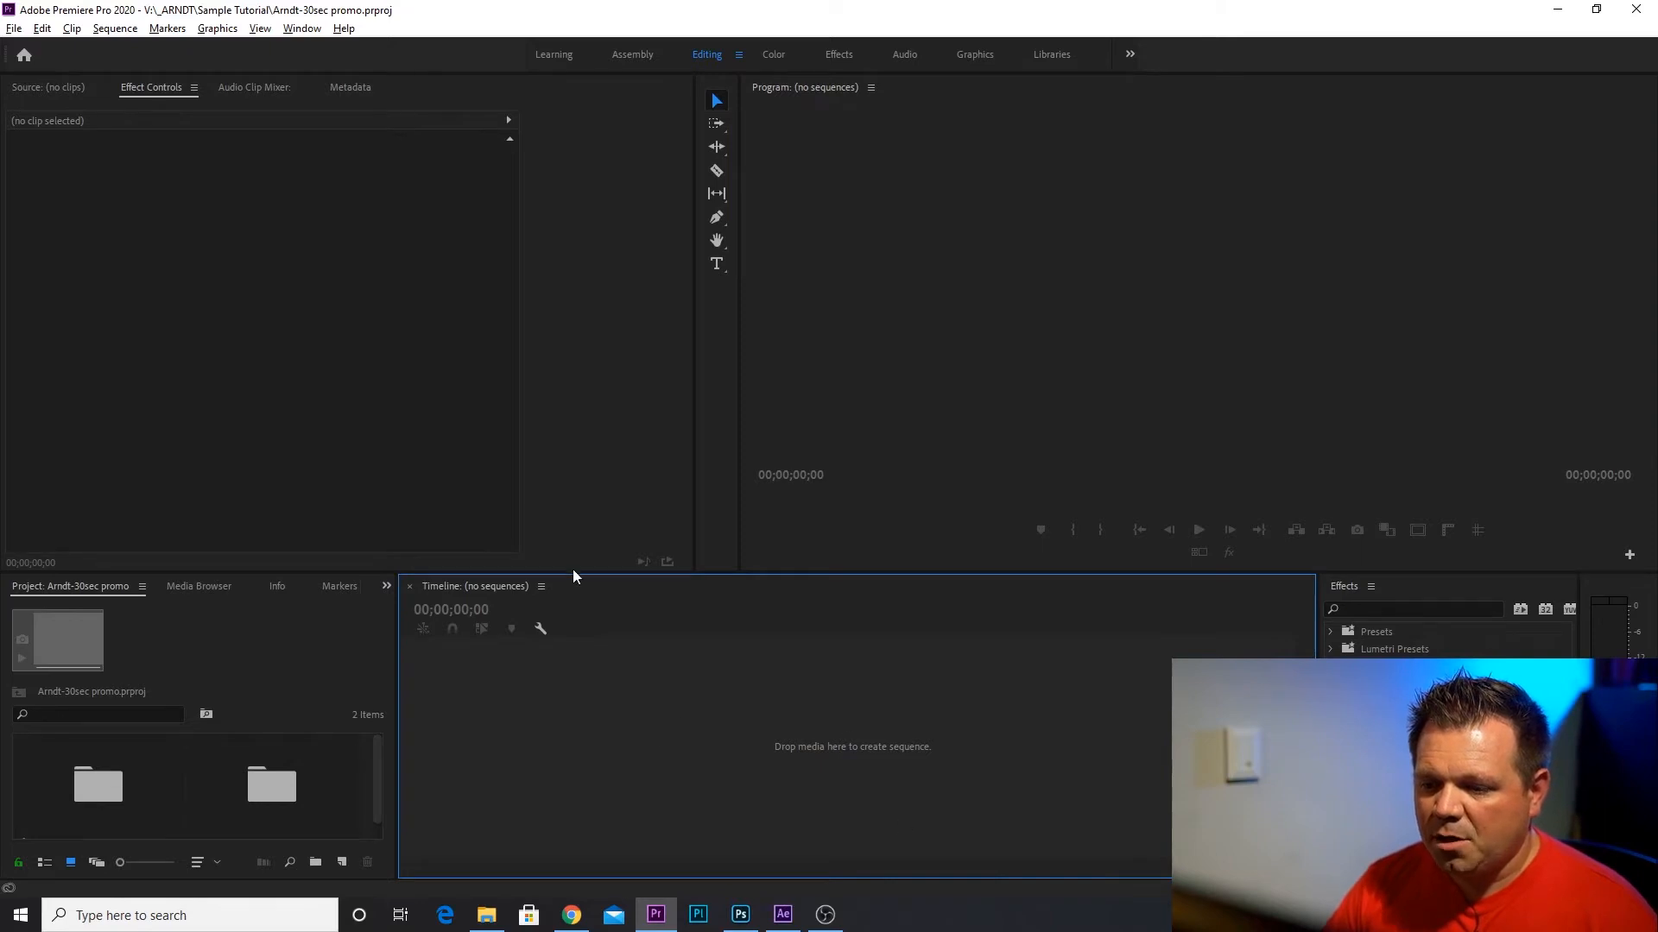
drag(560, 572, 576, 420)
click(212, 798)
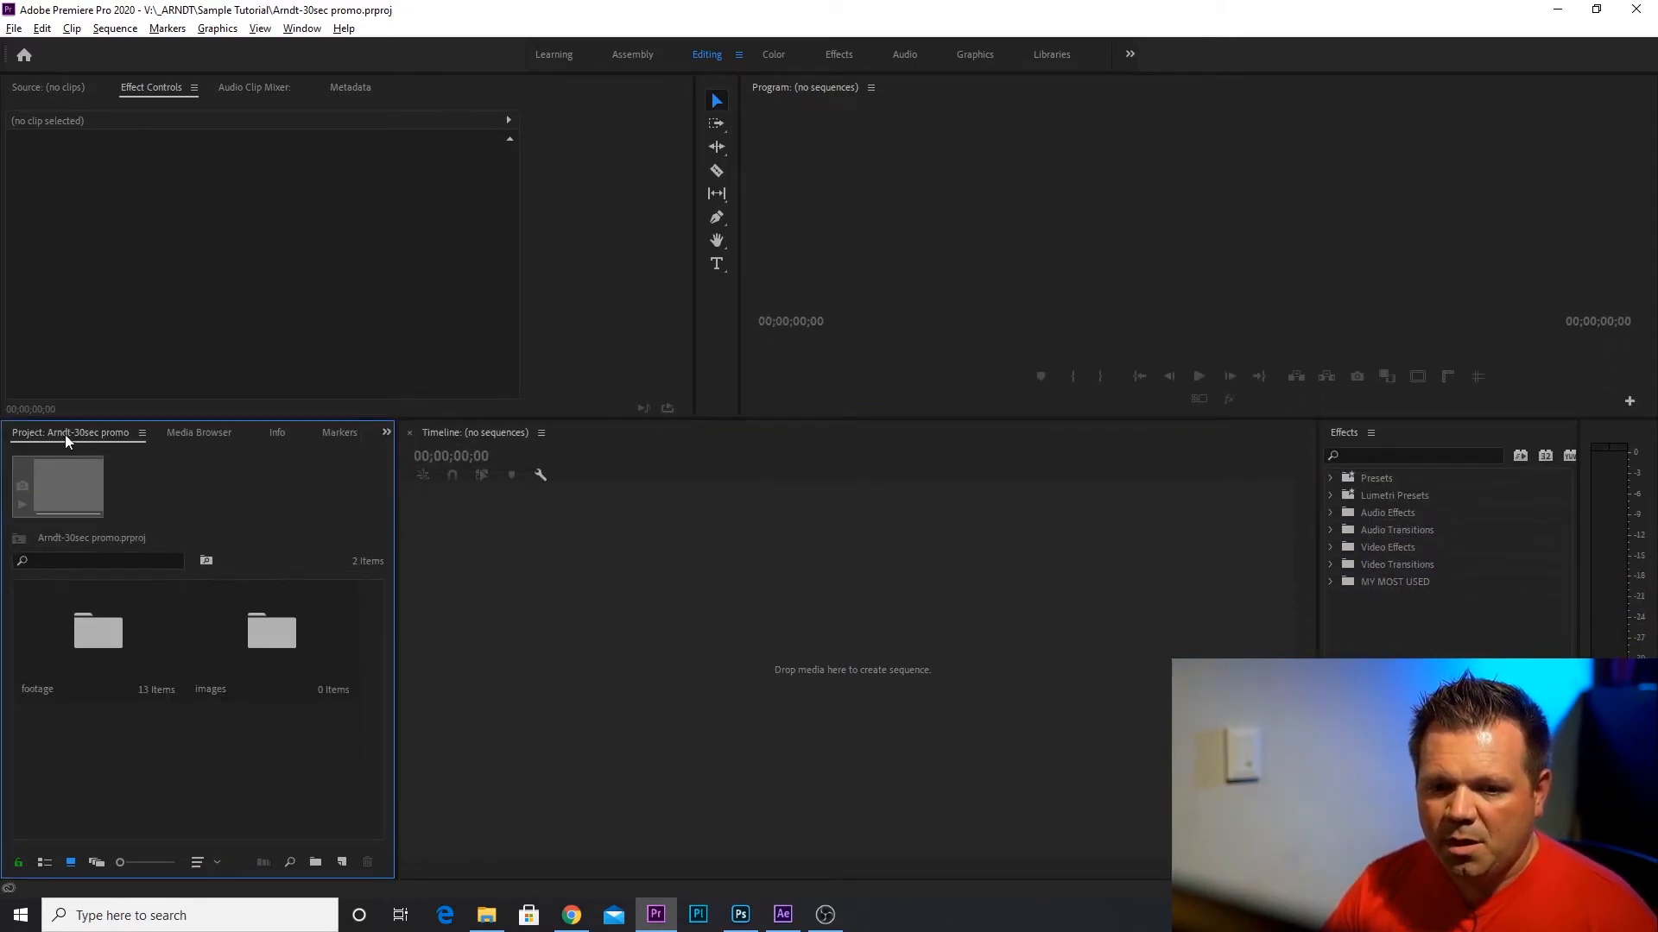
Create a new sequence from the DSLR 1080p24 preset and name it "Arndt-30sec Promo".
click(342, 862)
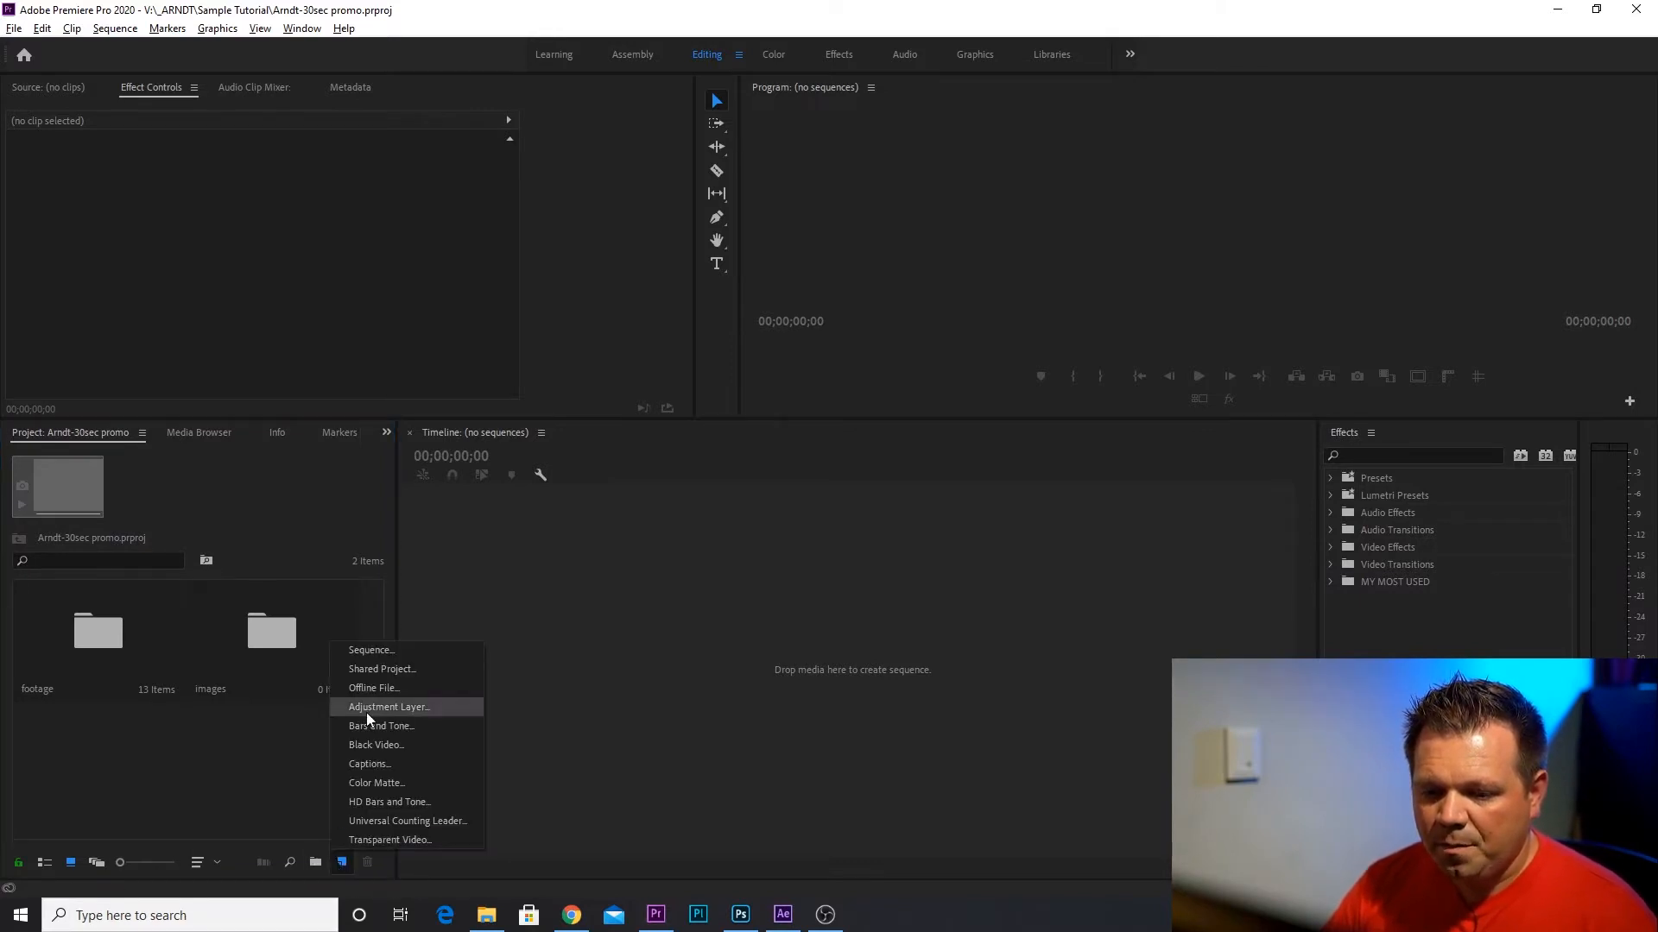
click(369, 657)
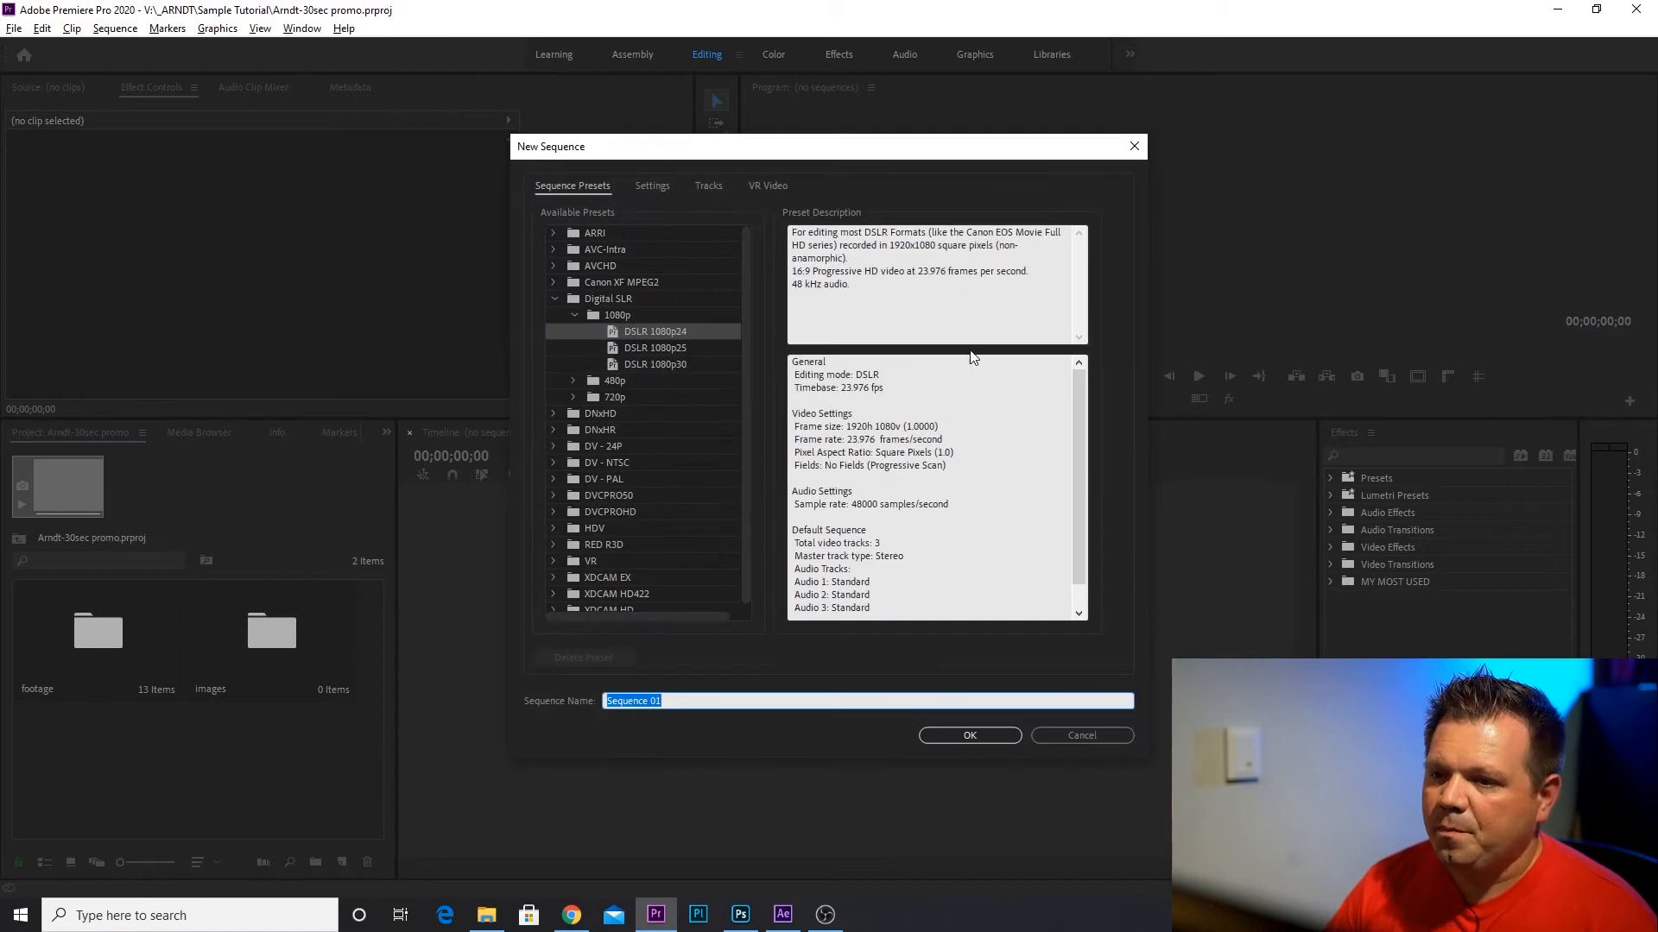
click(605, 298)
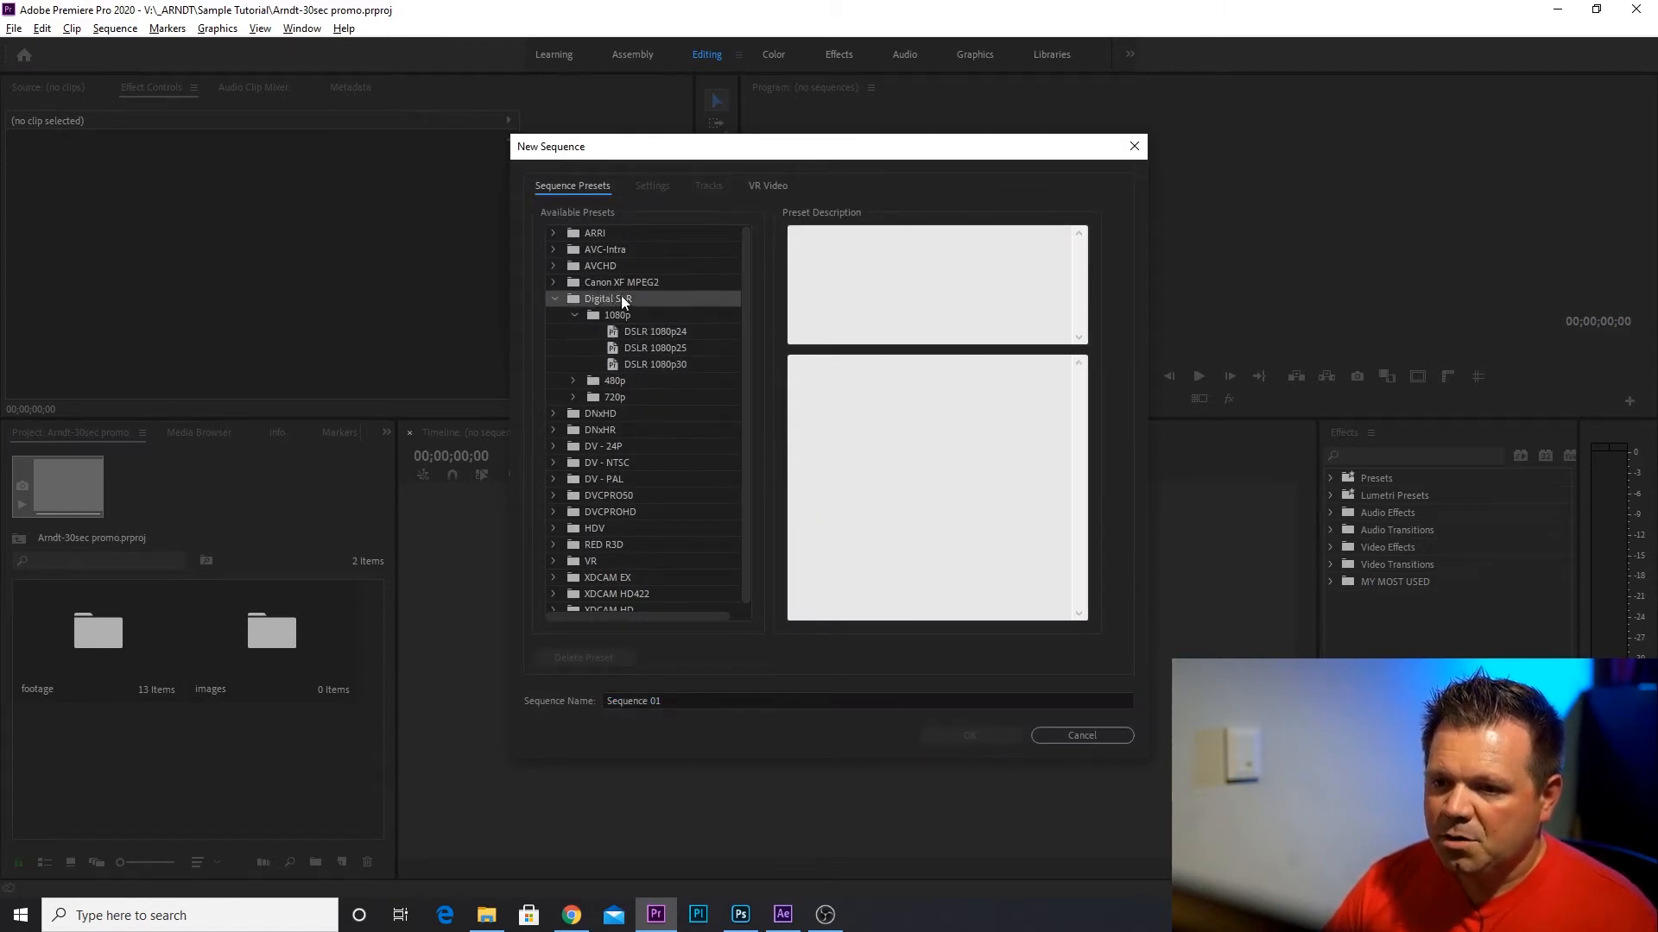
click(671, 334)
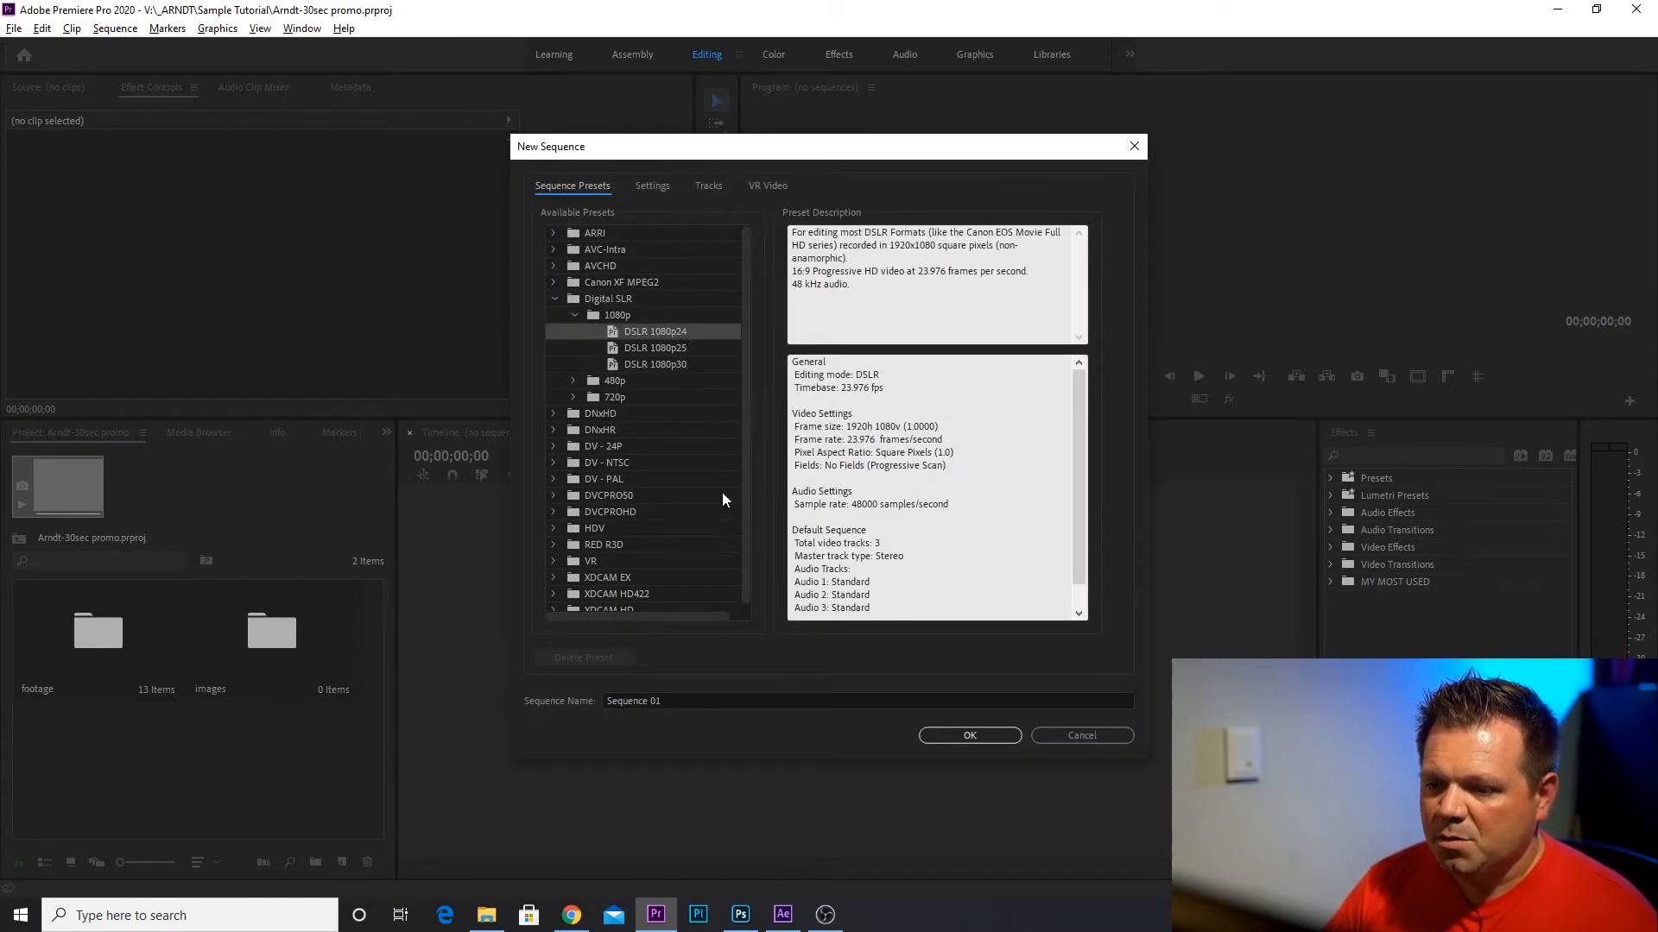
click(734, 695)
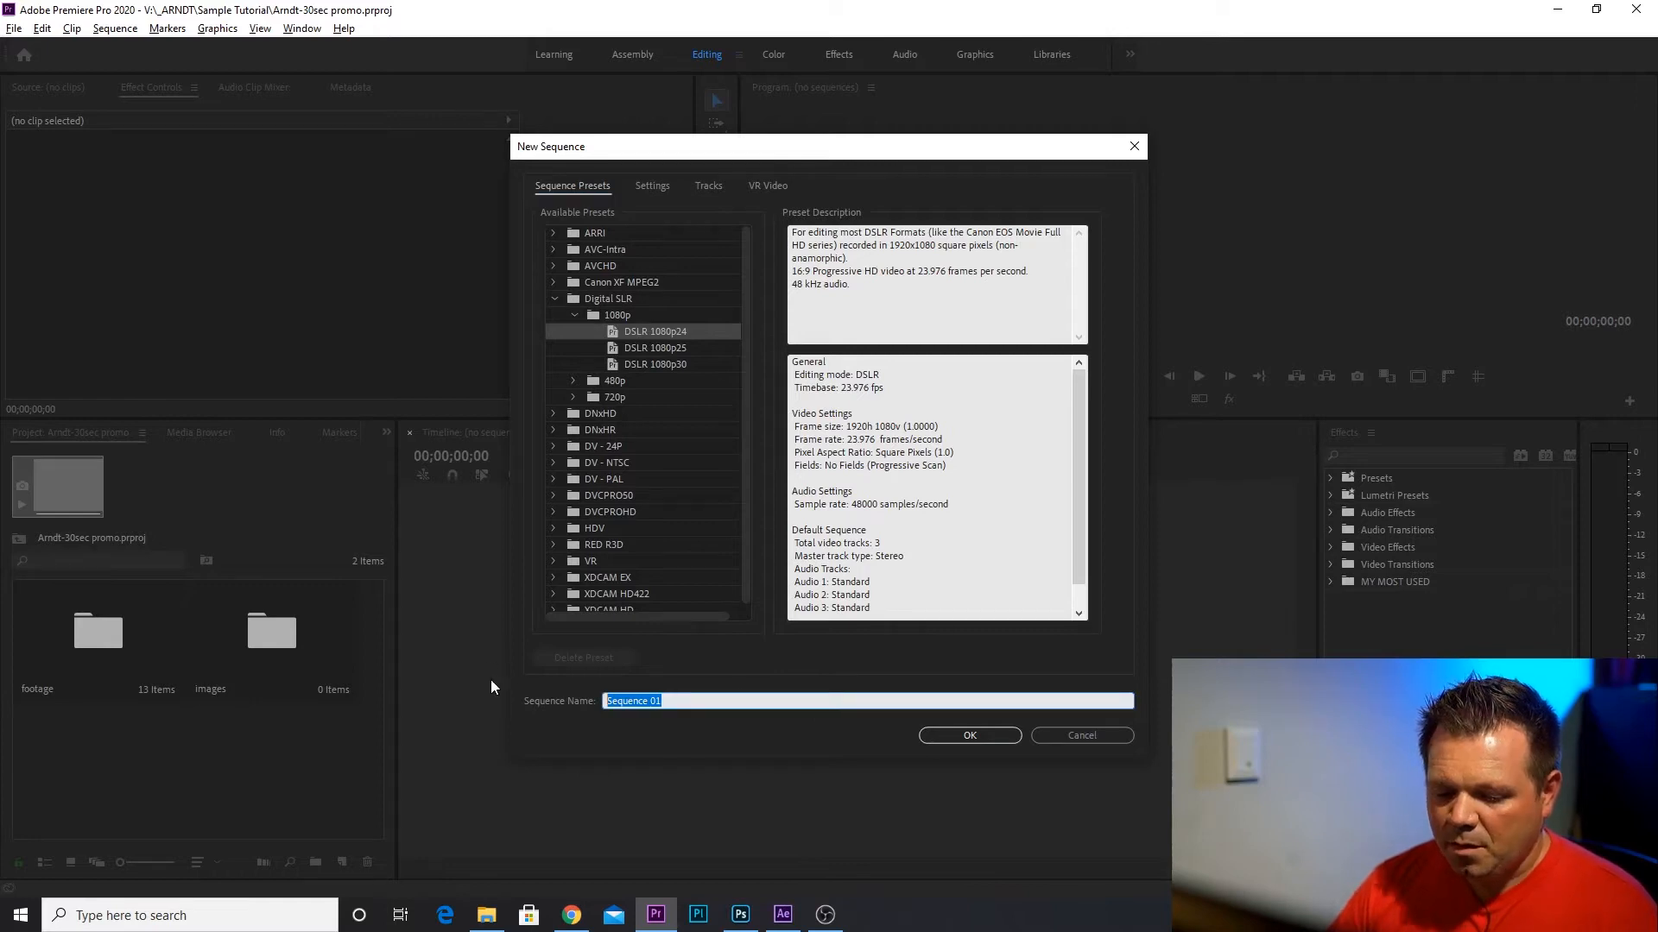
text(Arndt-30sec Promo)
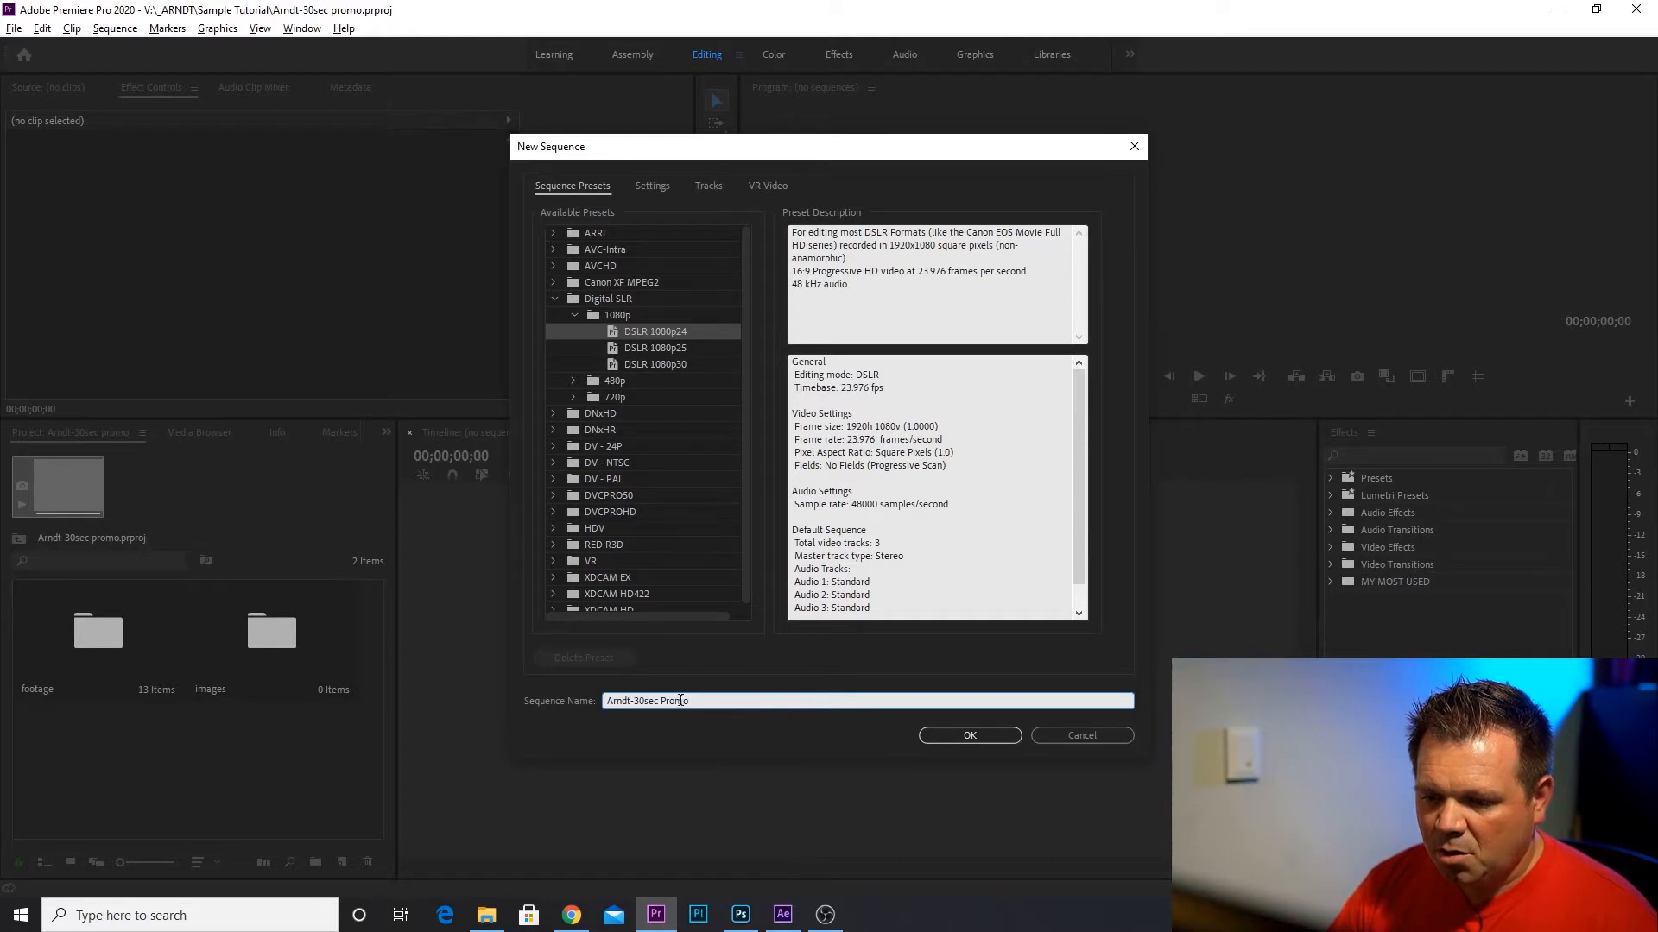
click(743, 725)
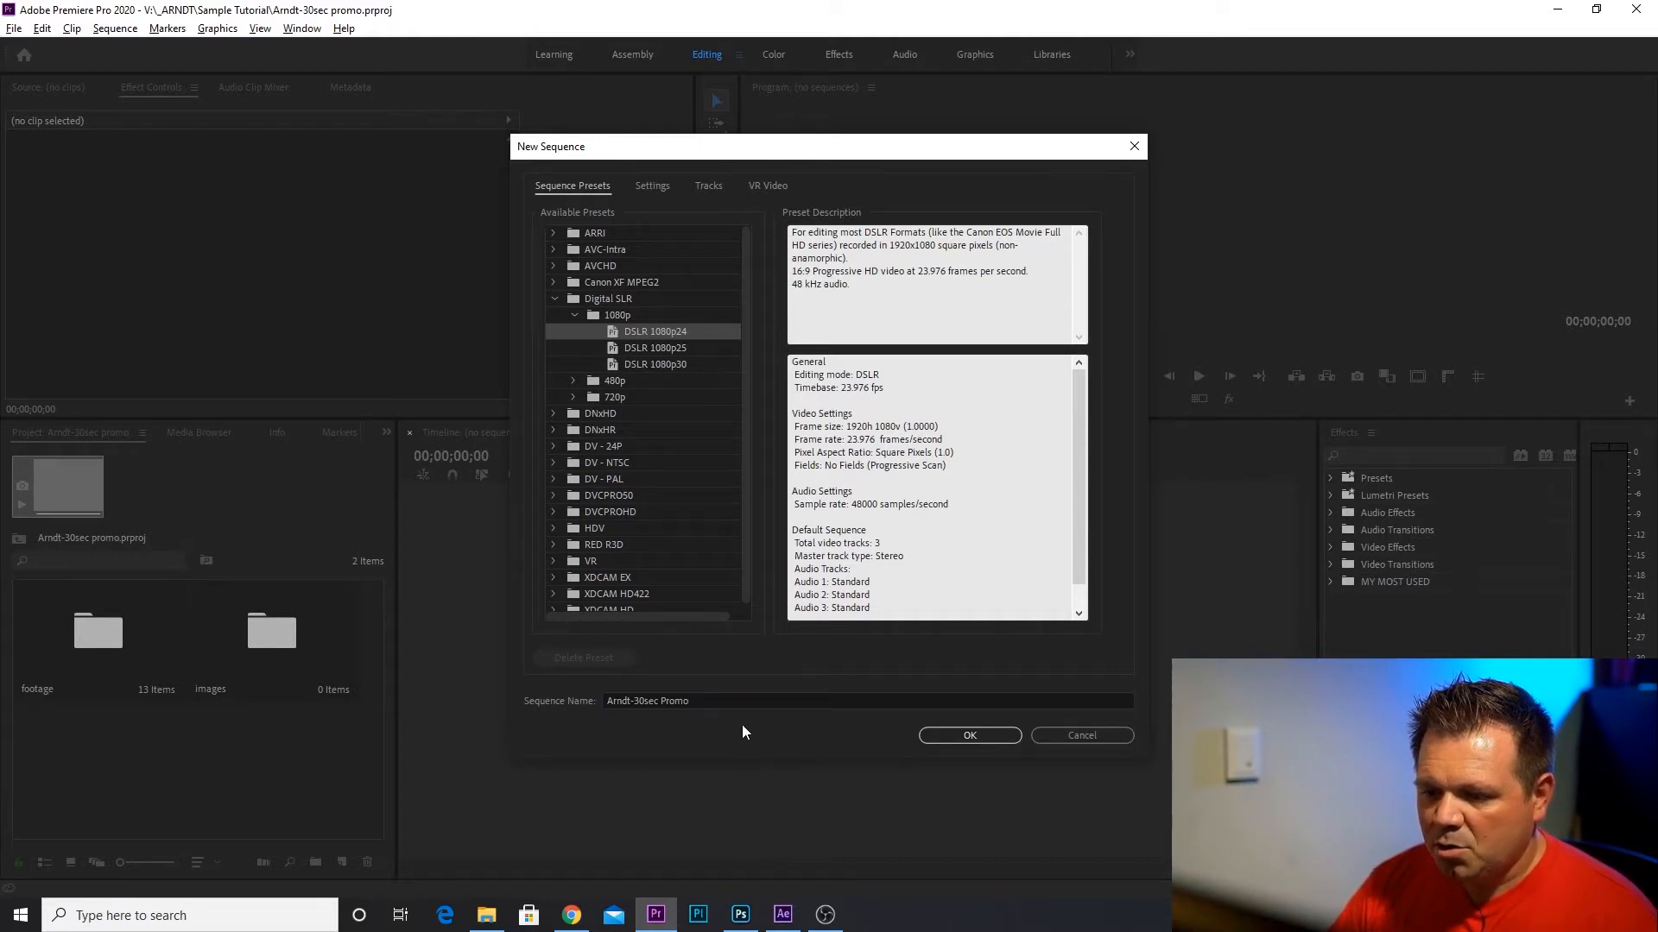
click(971, 736)
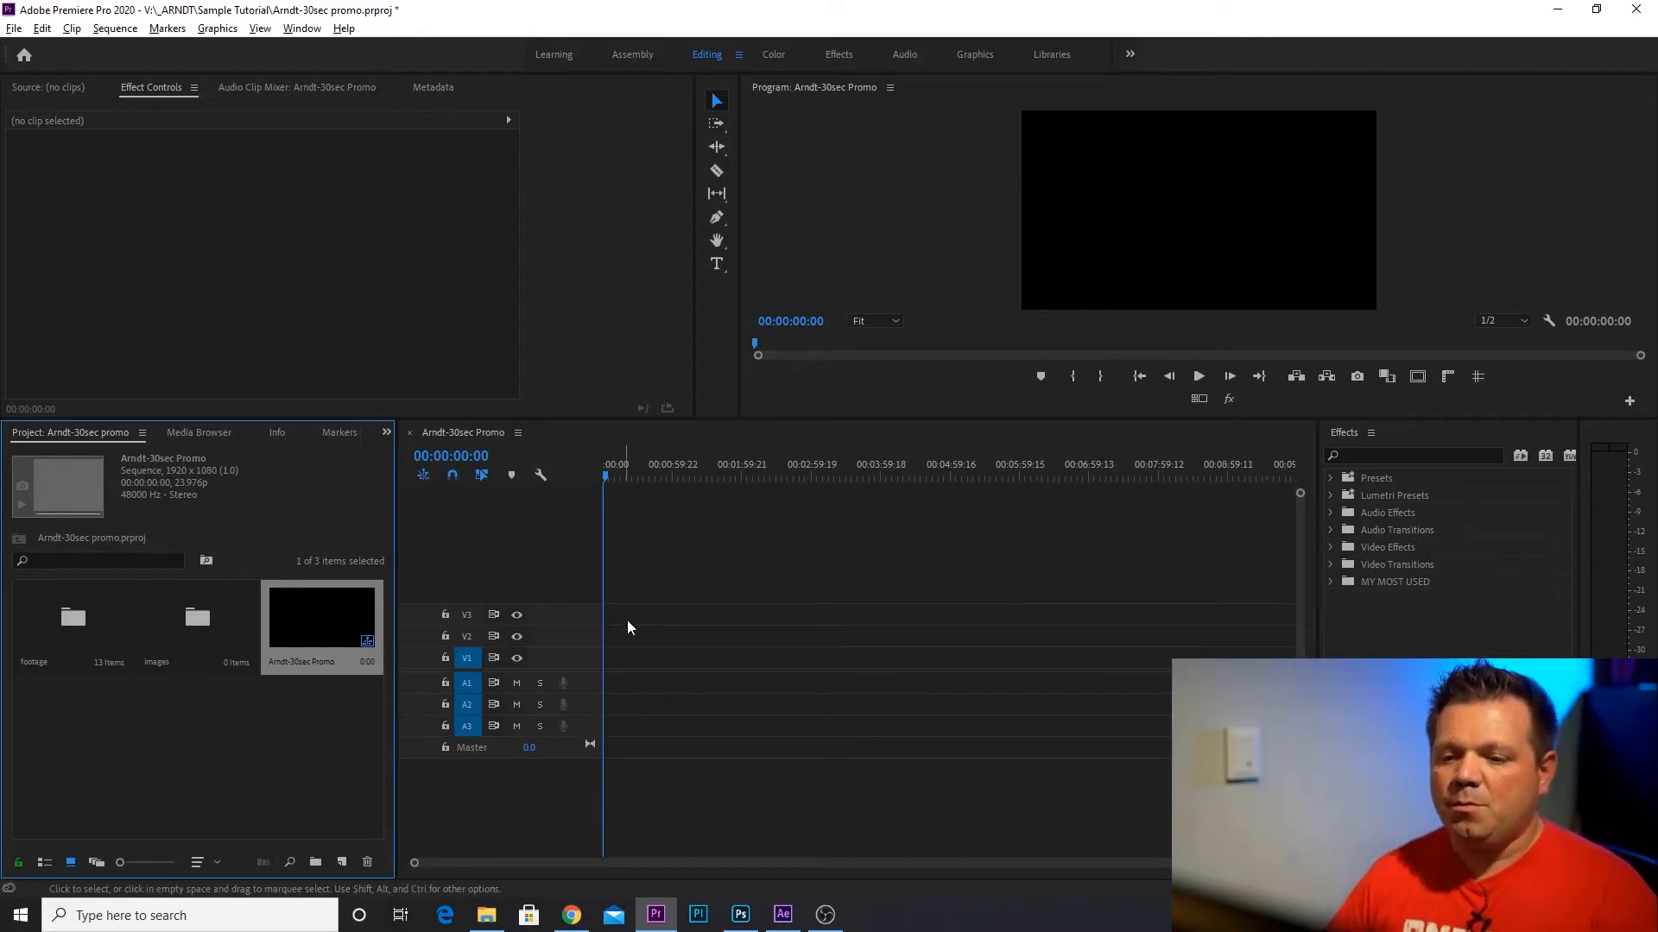
Load R02_84_Street Artist.mov from the footage bin into the Source monitor and widen that monitor.
click(682, 687)
click(255, 725)
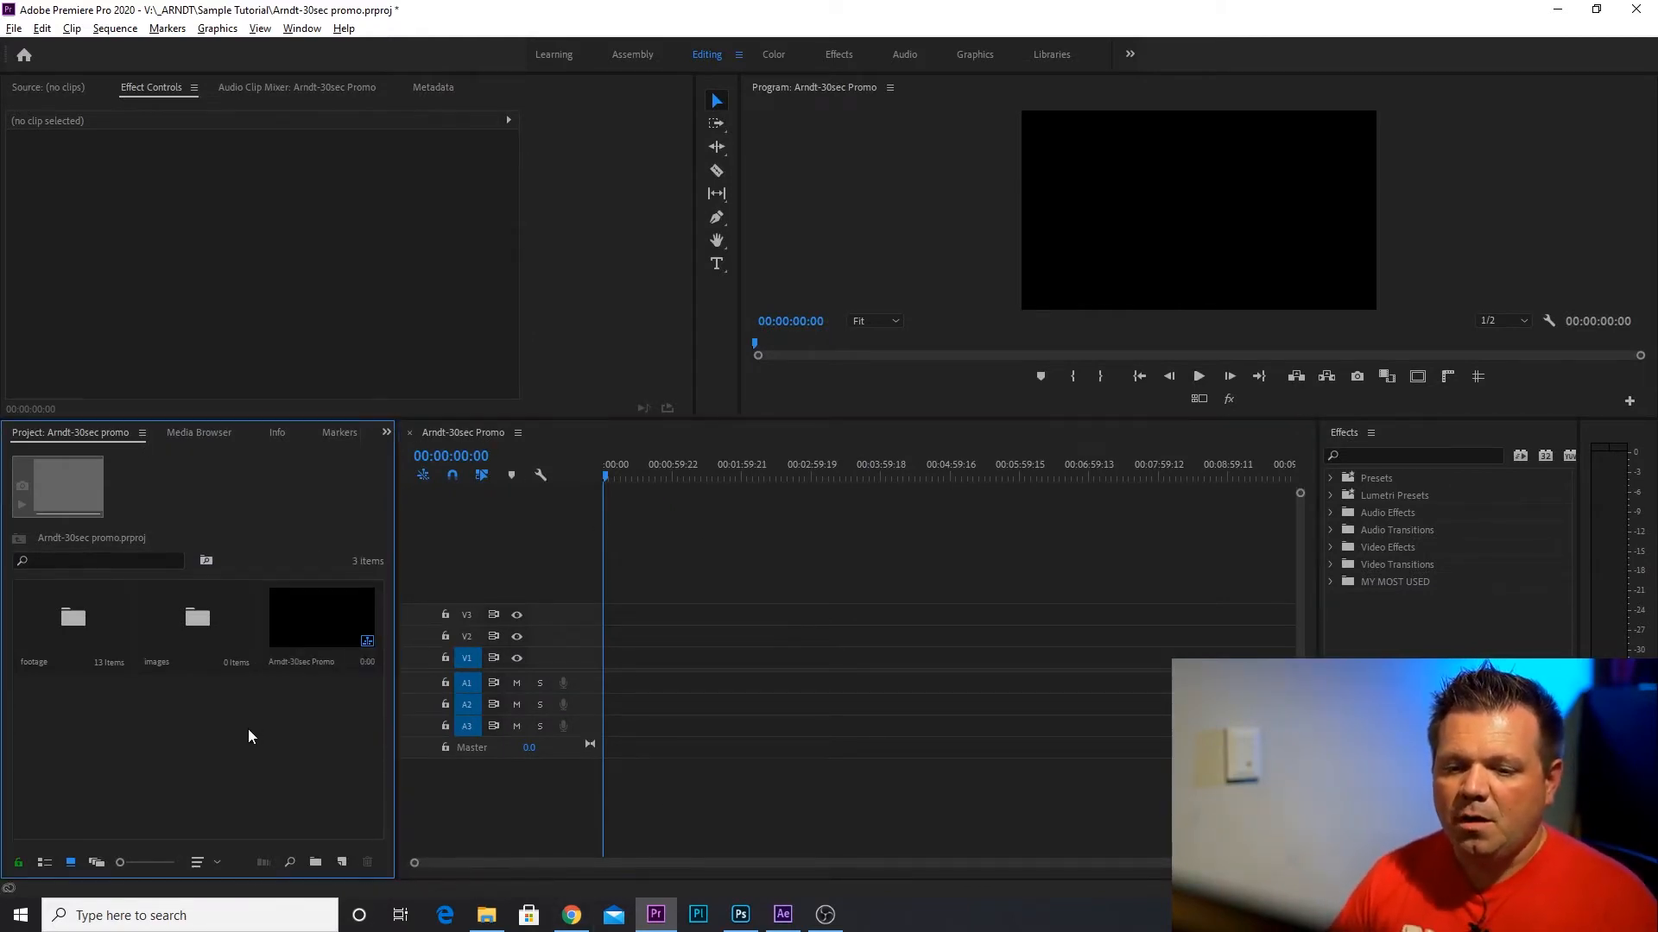
click(58, 639)
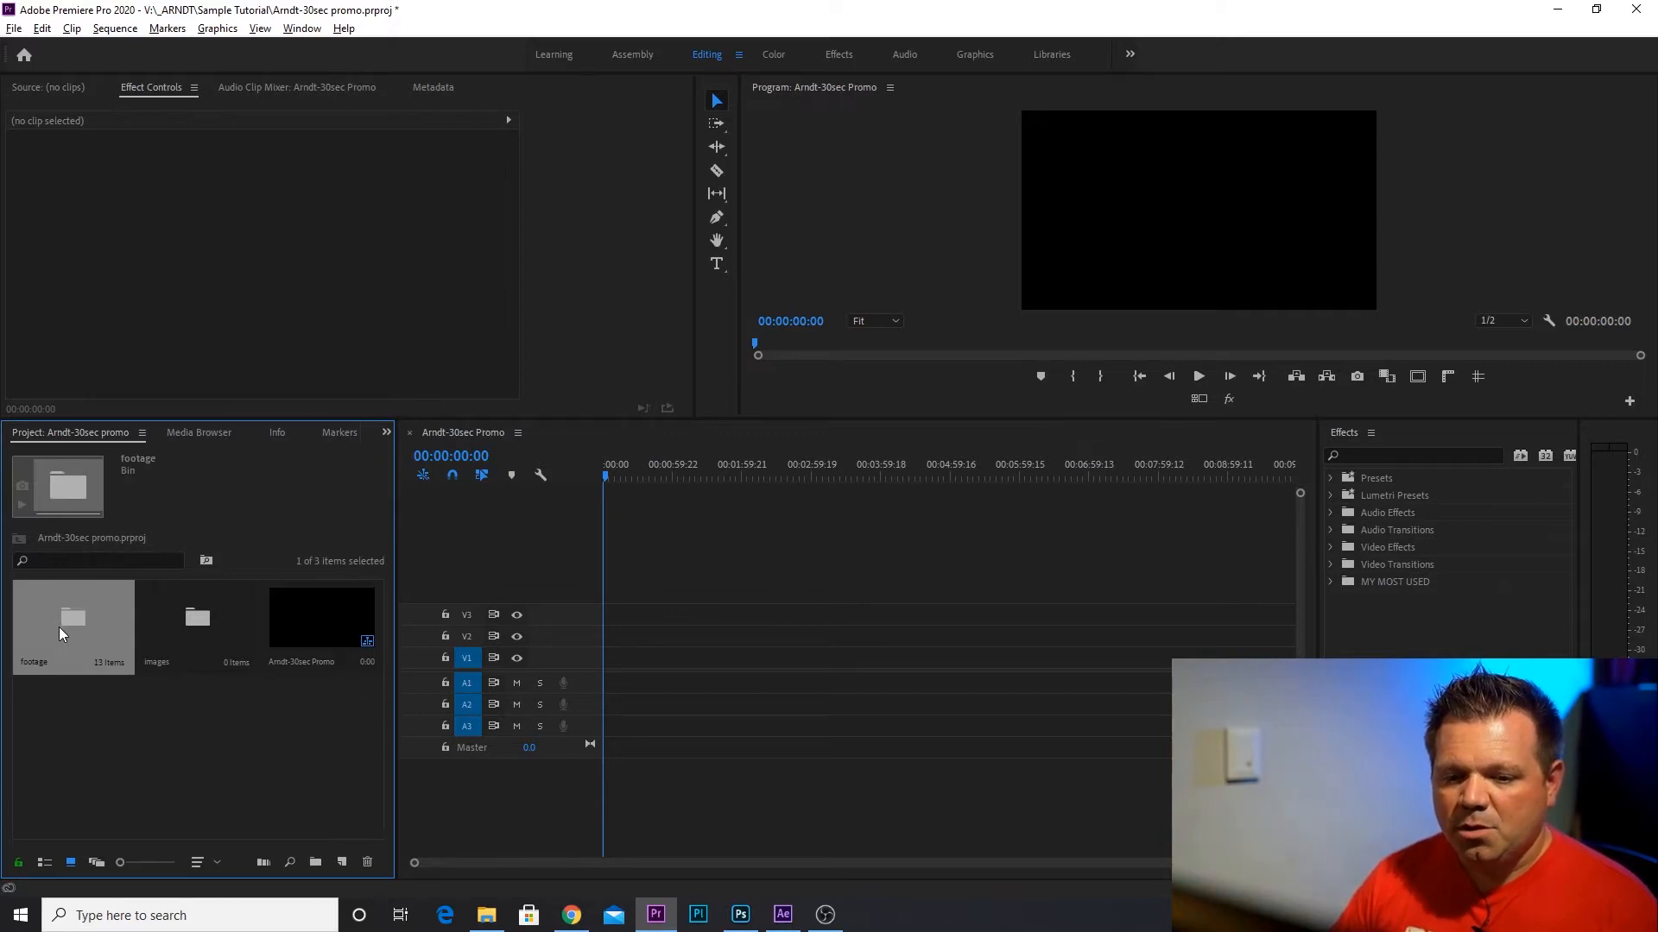
double_click(59, 627)
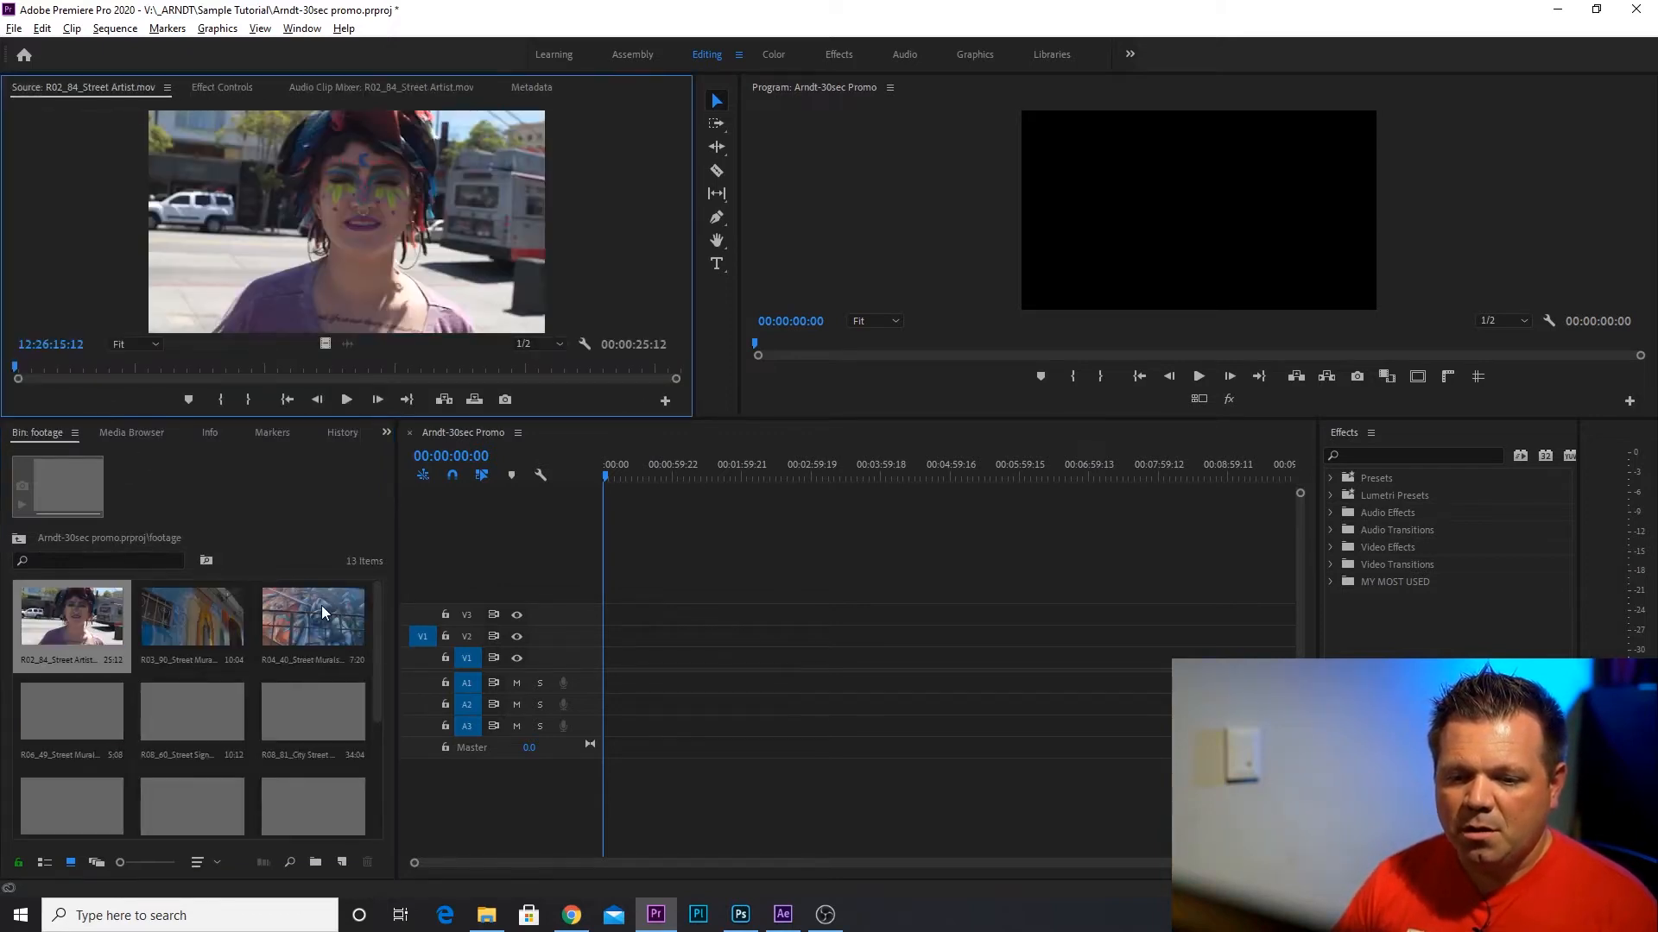
drag(376, 598, 345, 510)
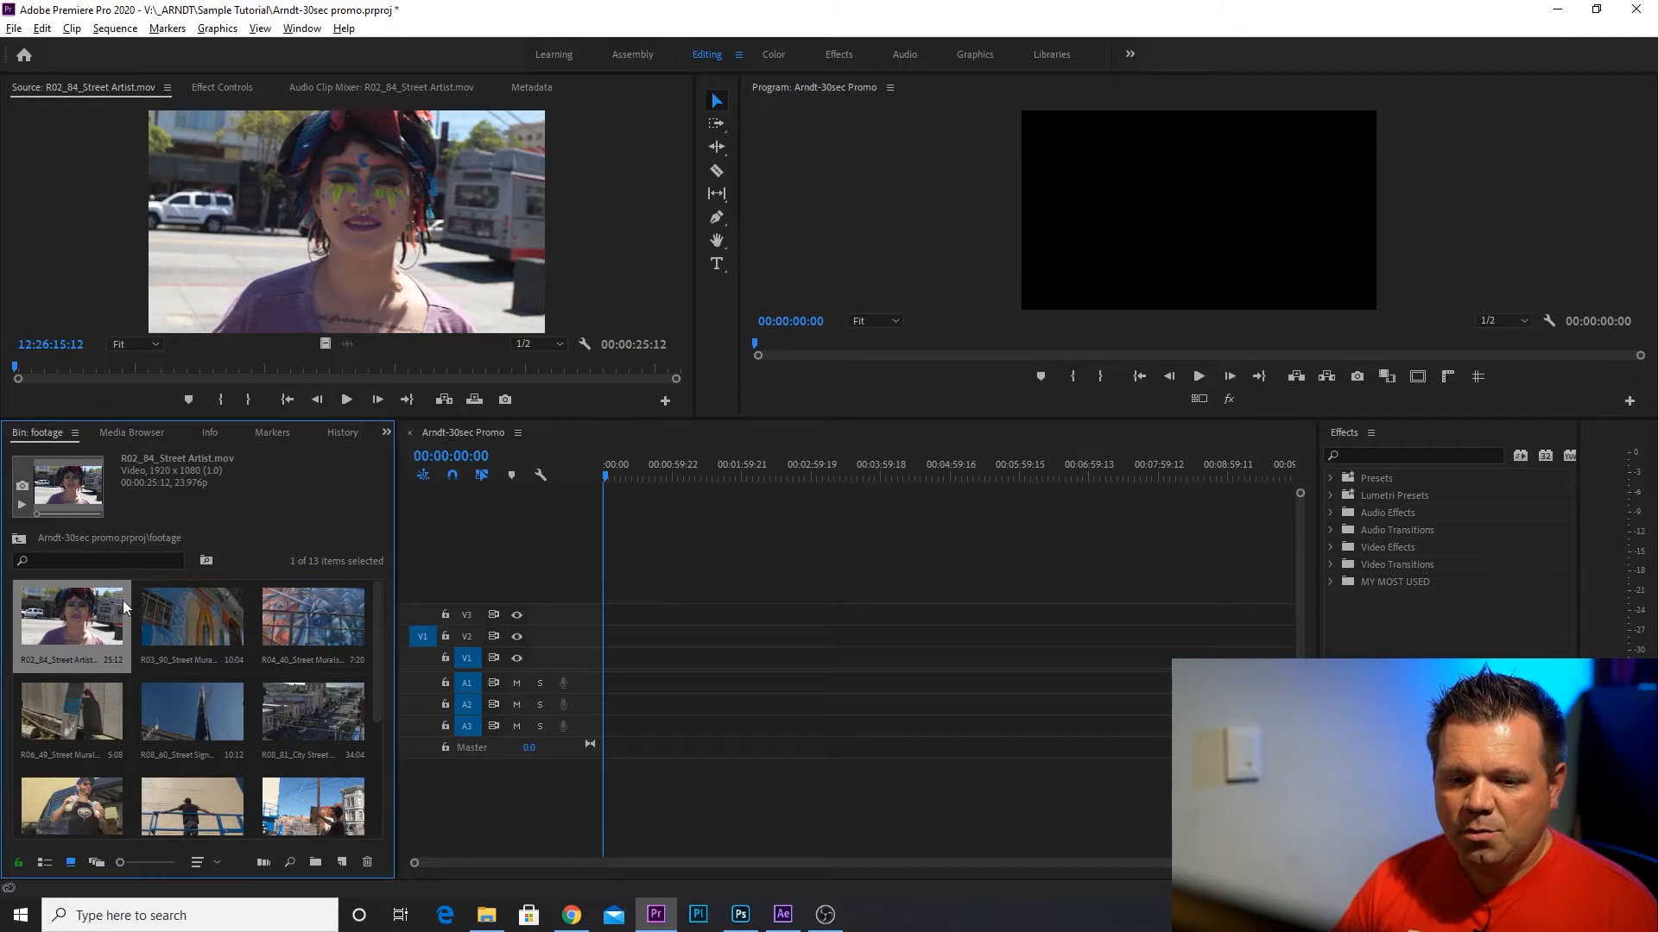
double_click(60, 611)
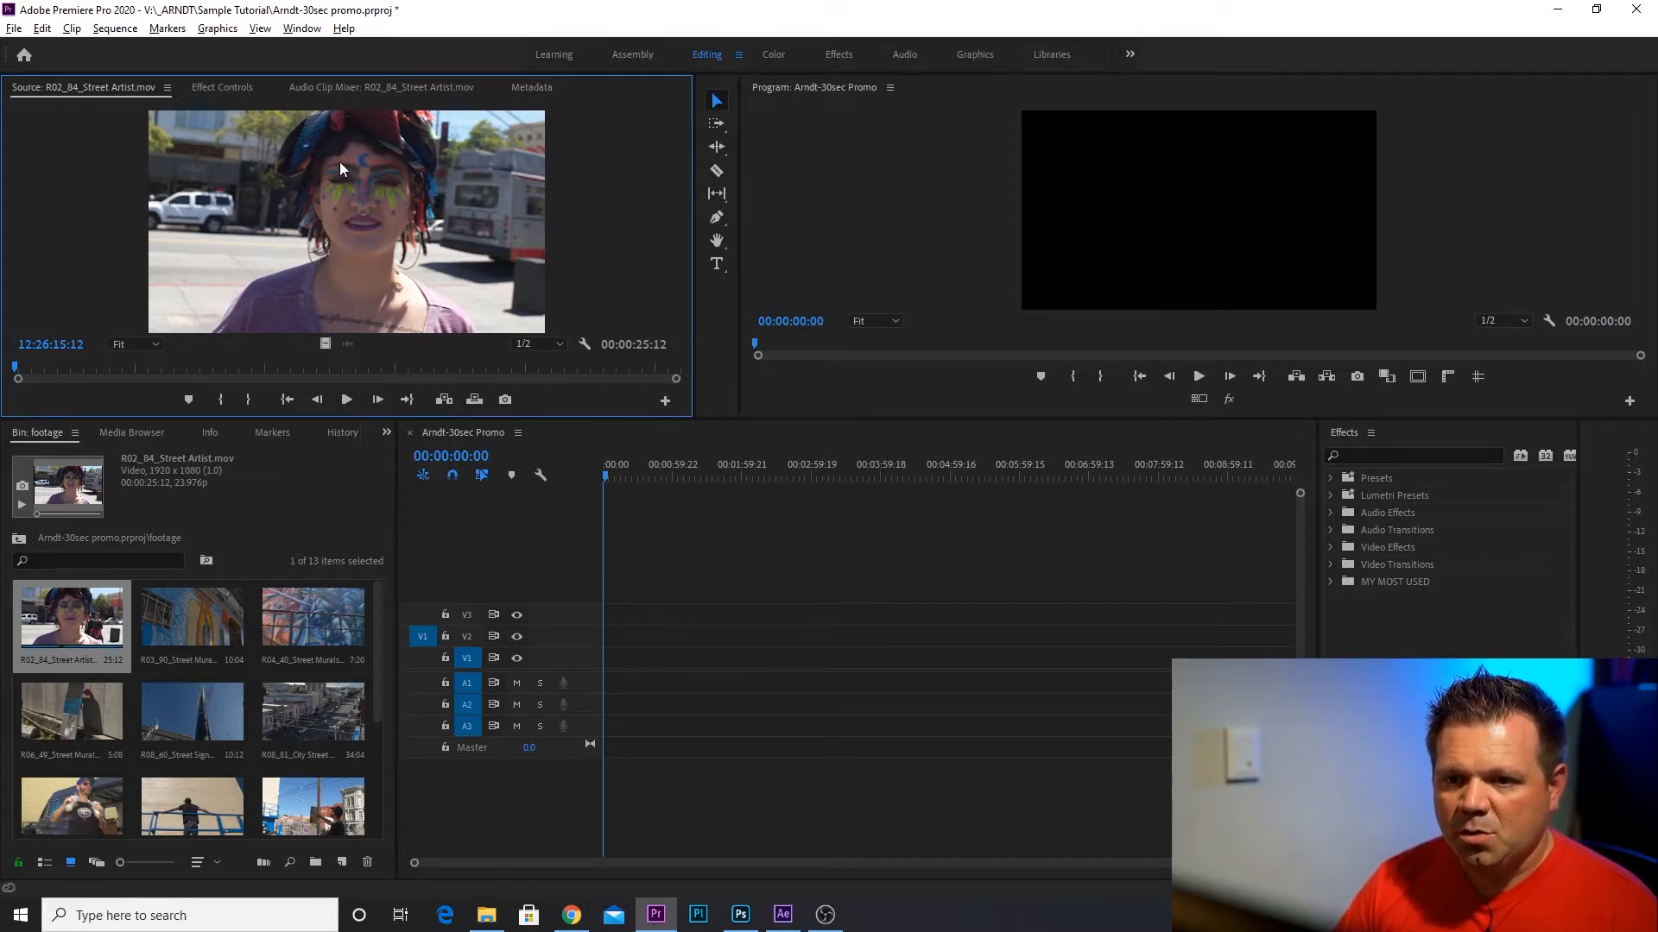
drag(698, 226, 866, 226)
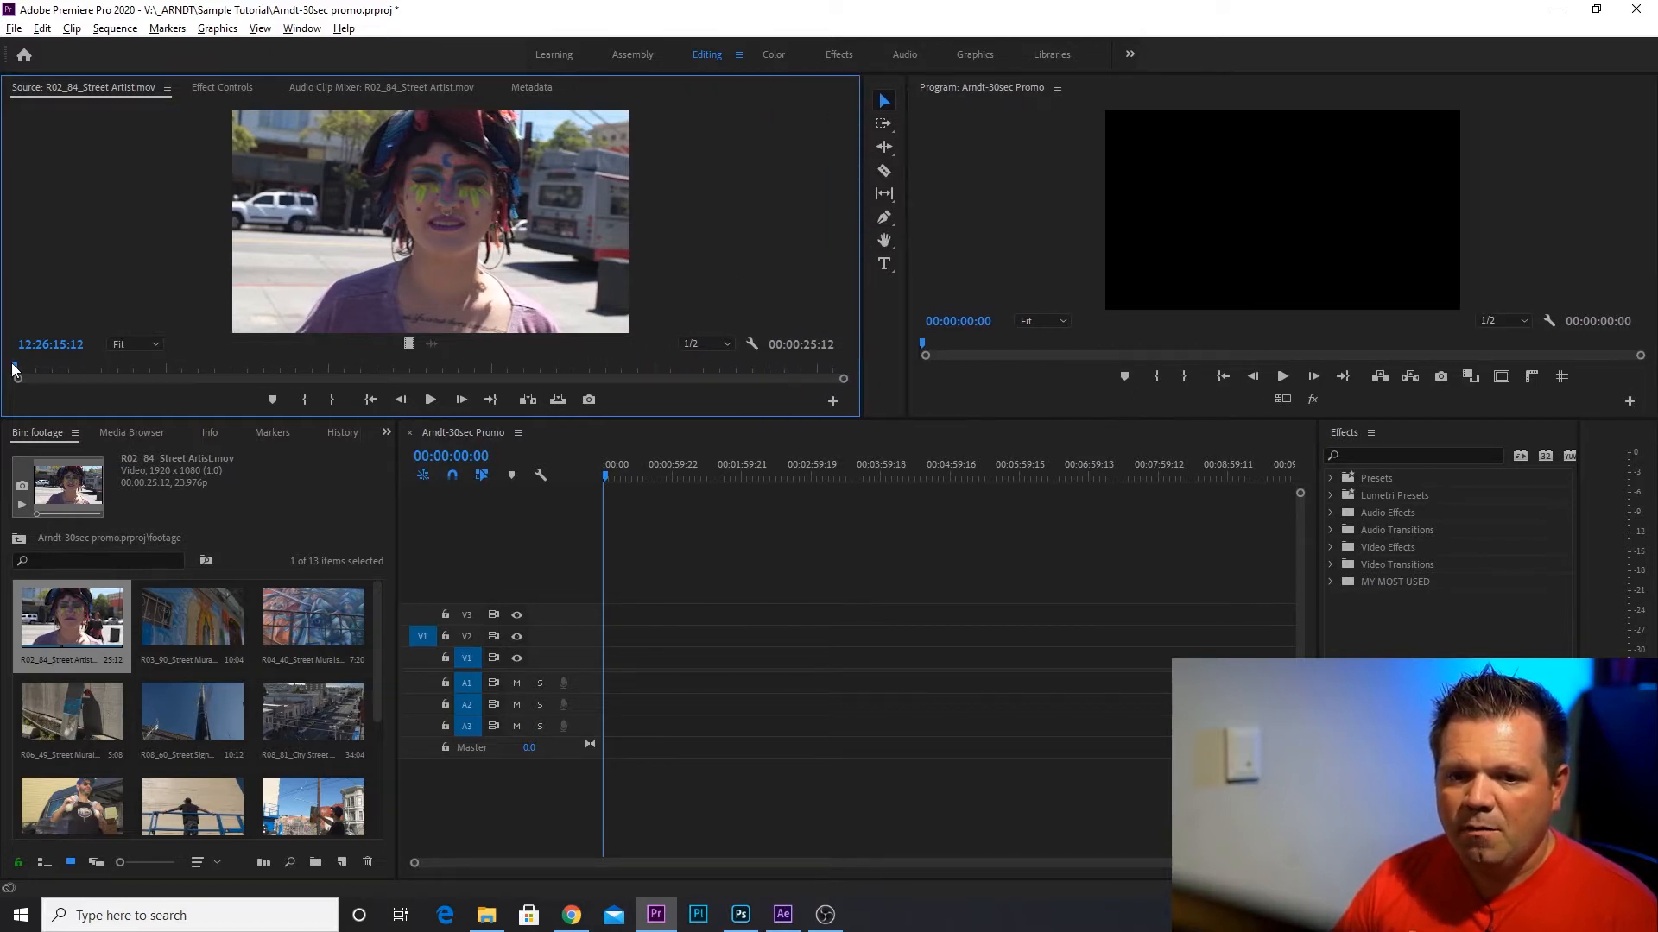
Mark the Street Artist clip's In point at 12:26:30:16 and its Out point at 12:26:34:10.
drag(14, 368, 510, 397)
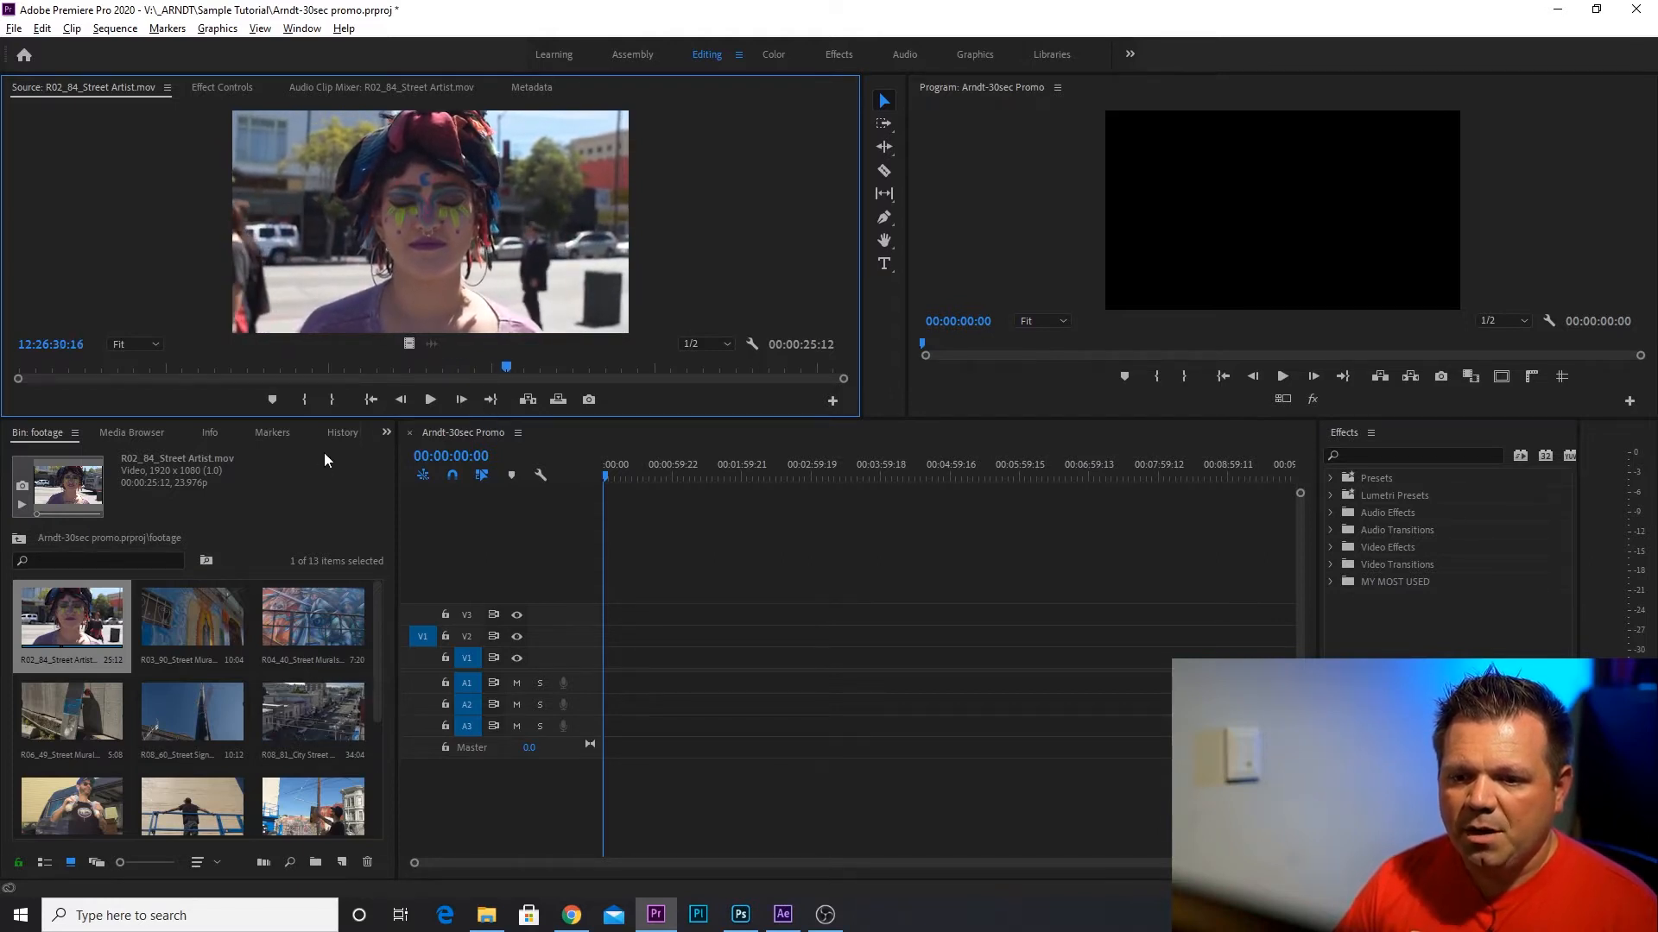
click(303, 401)
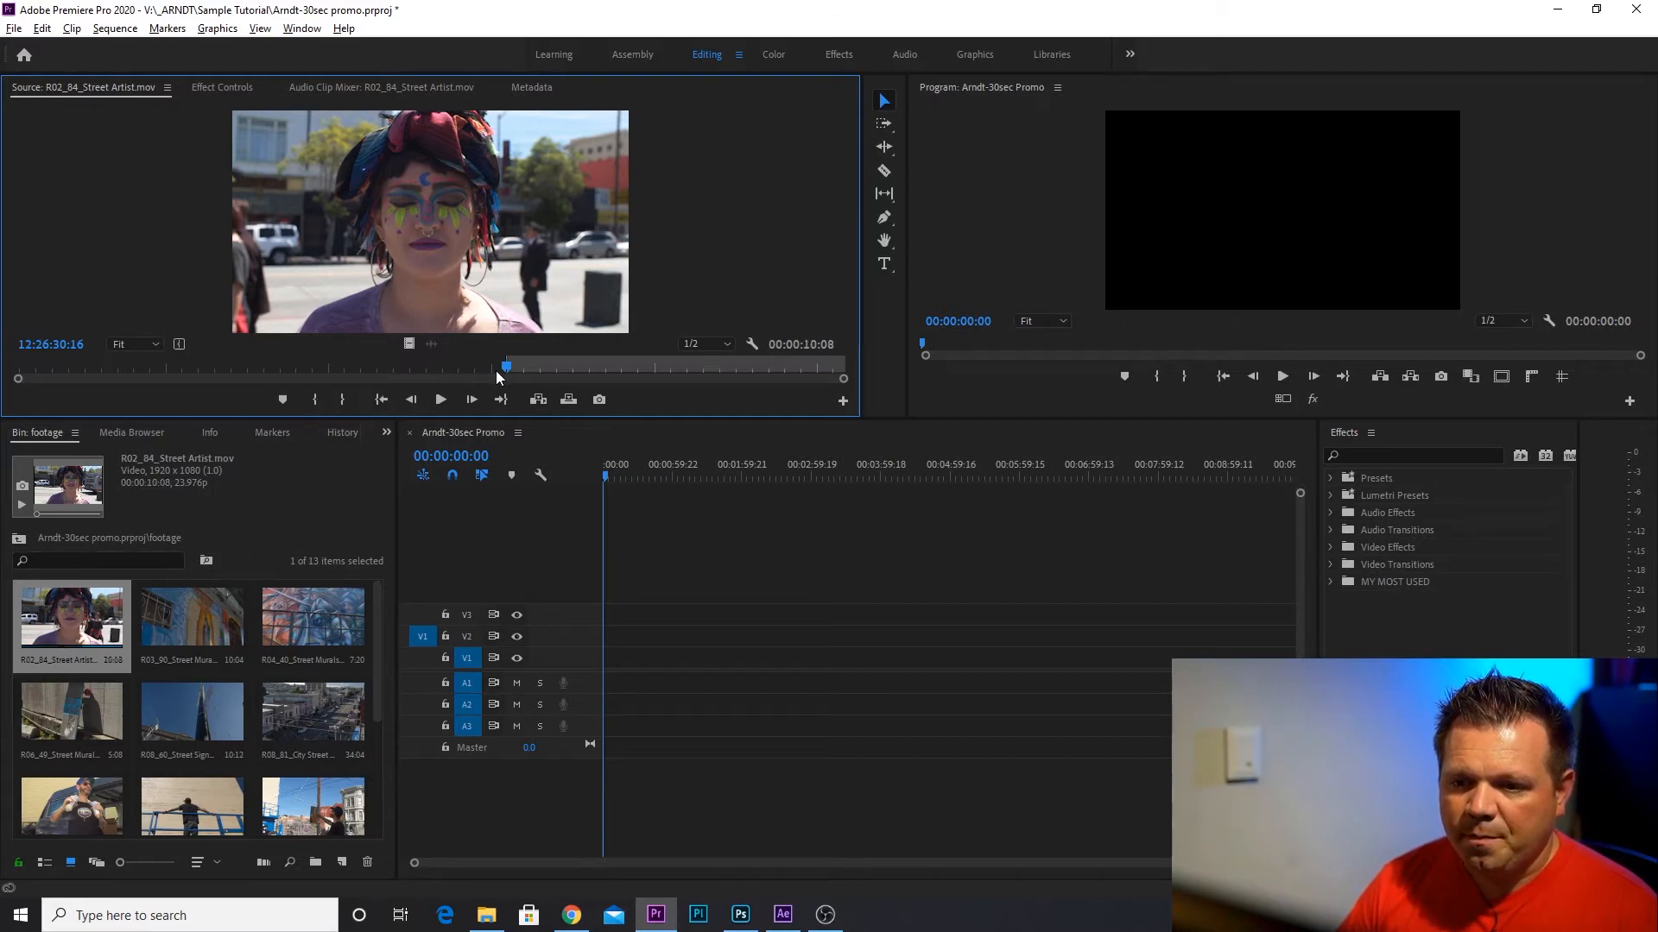
drag(506, 372, 628, 371)
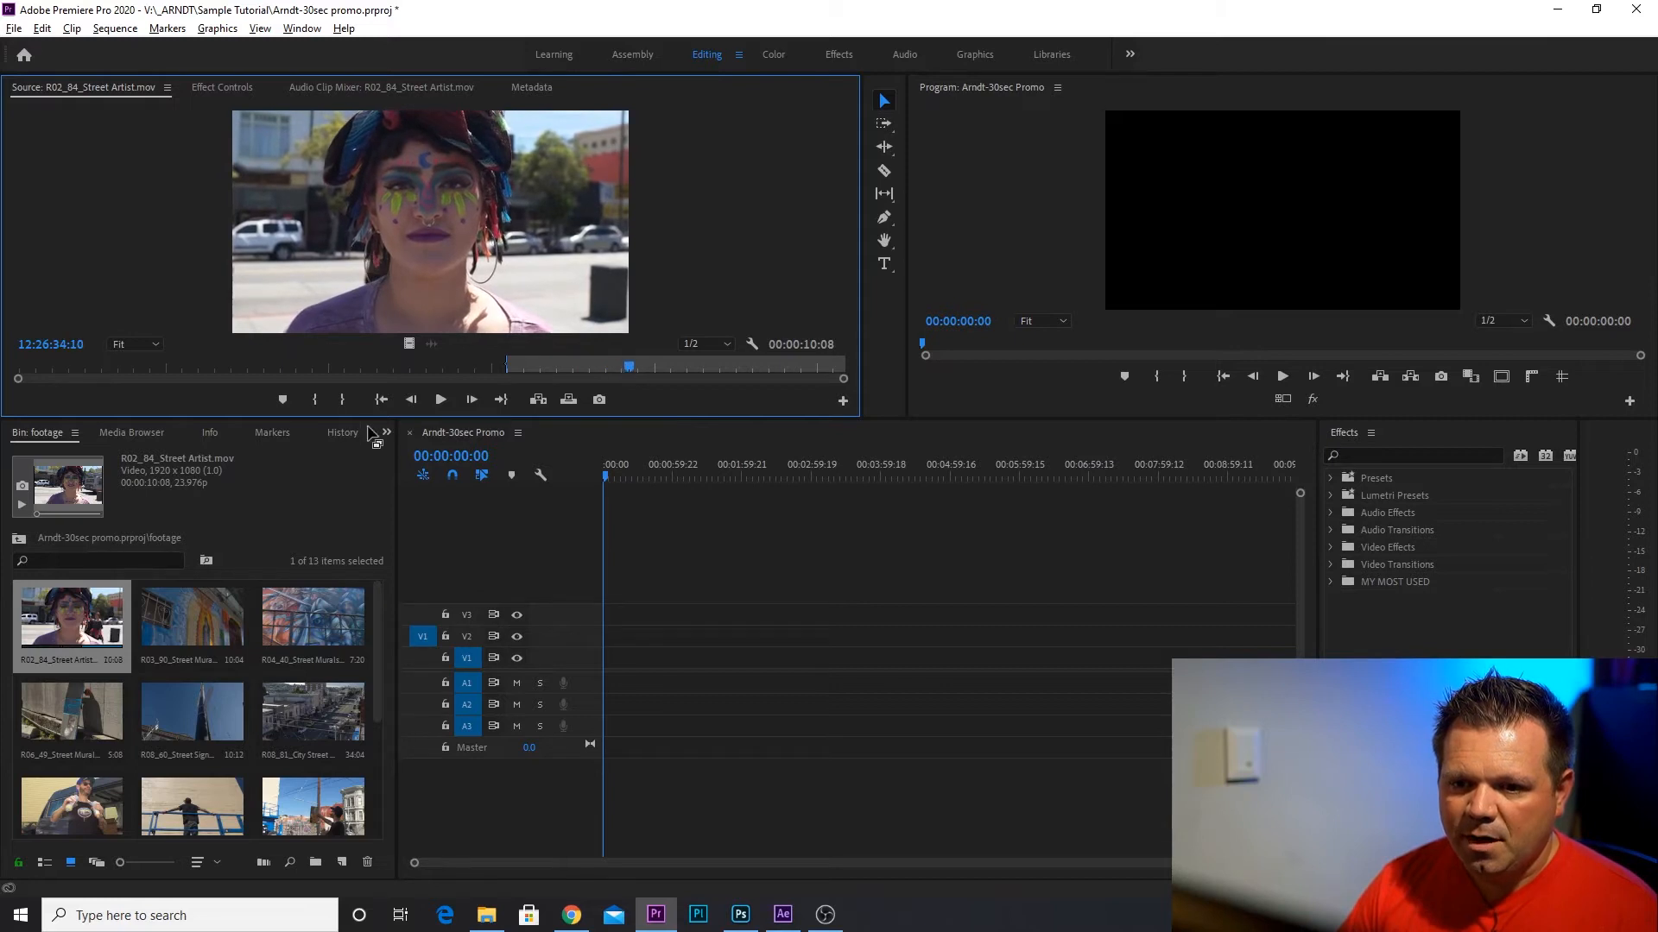
click(336, 402)
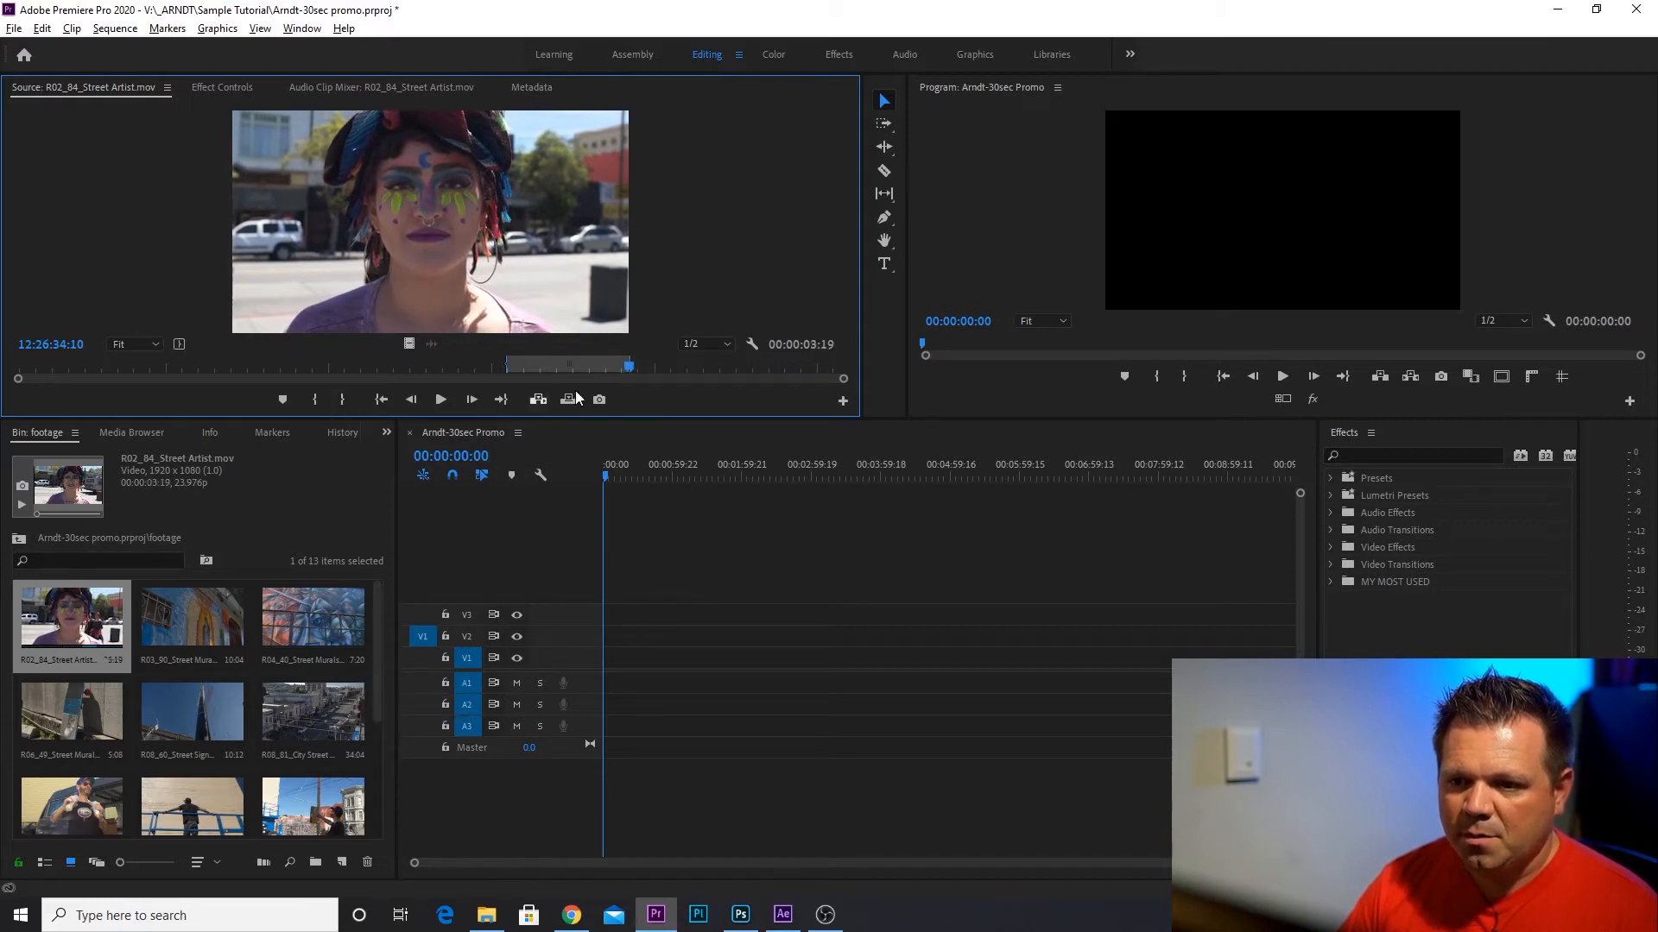
Overwrite the marked Street Artist excerpt into the sequence at the playhead.
drag(630, 371, 626, 372)
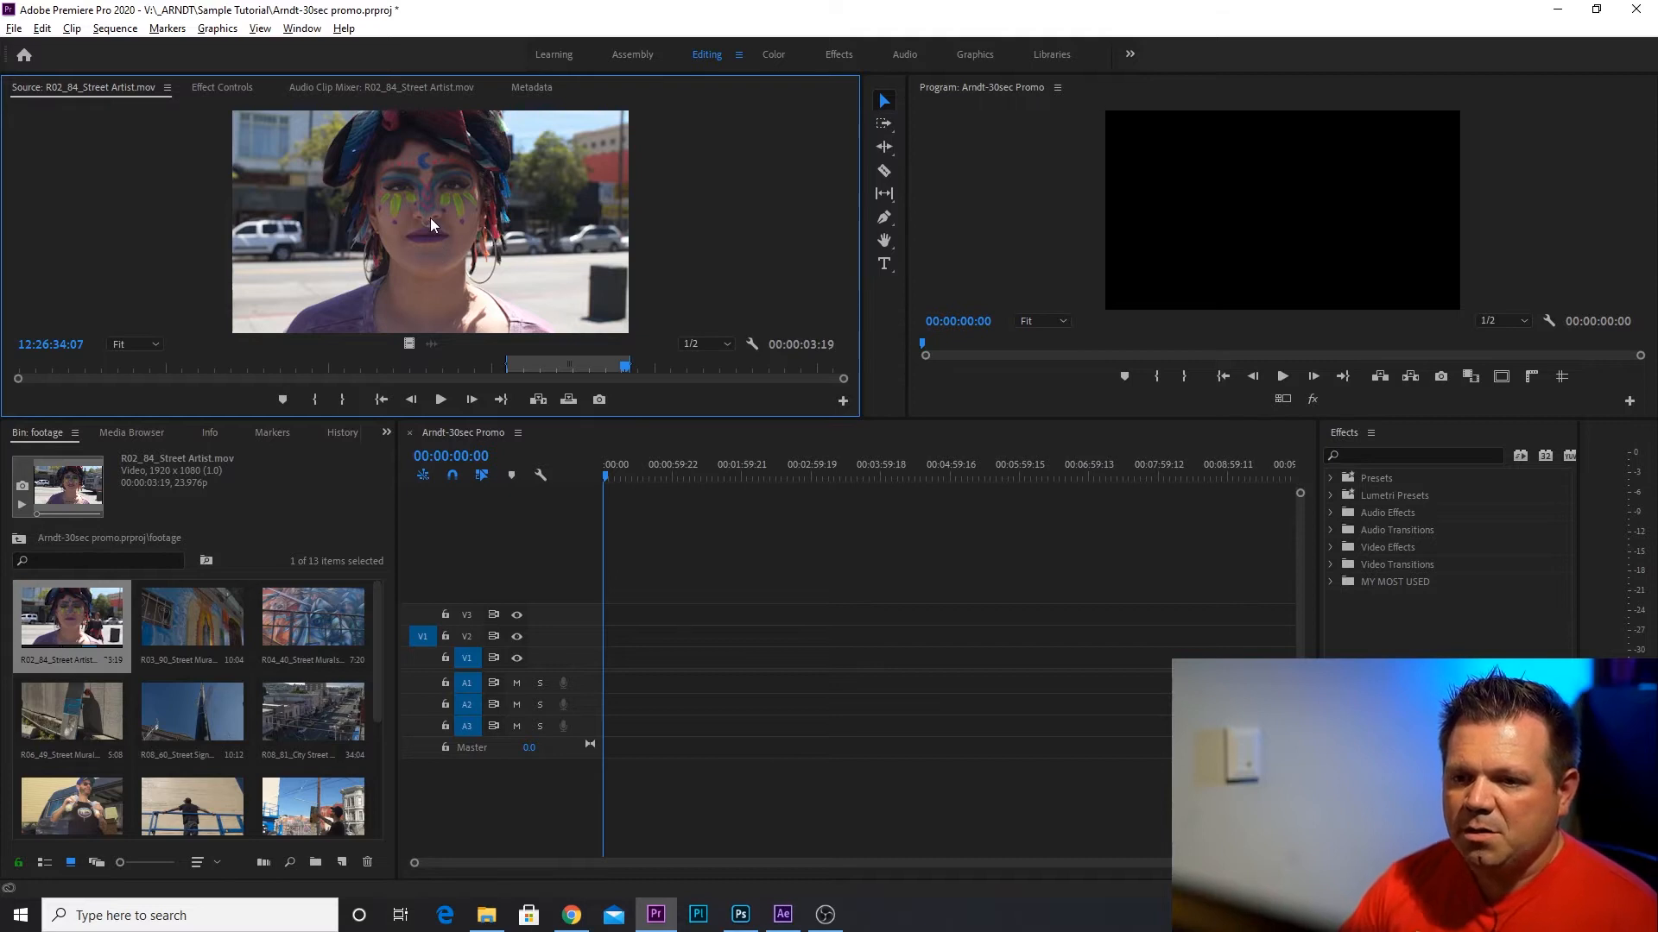
mouse_move(426, 218)
mouse_down()
mouse_move(610, 604)
mouse_move(618, 678)
mouse_move(420, 209)
mouse_up()
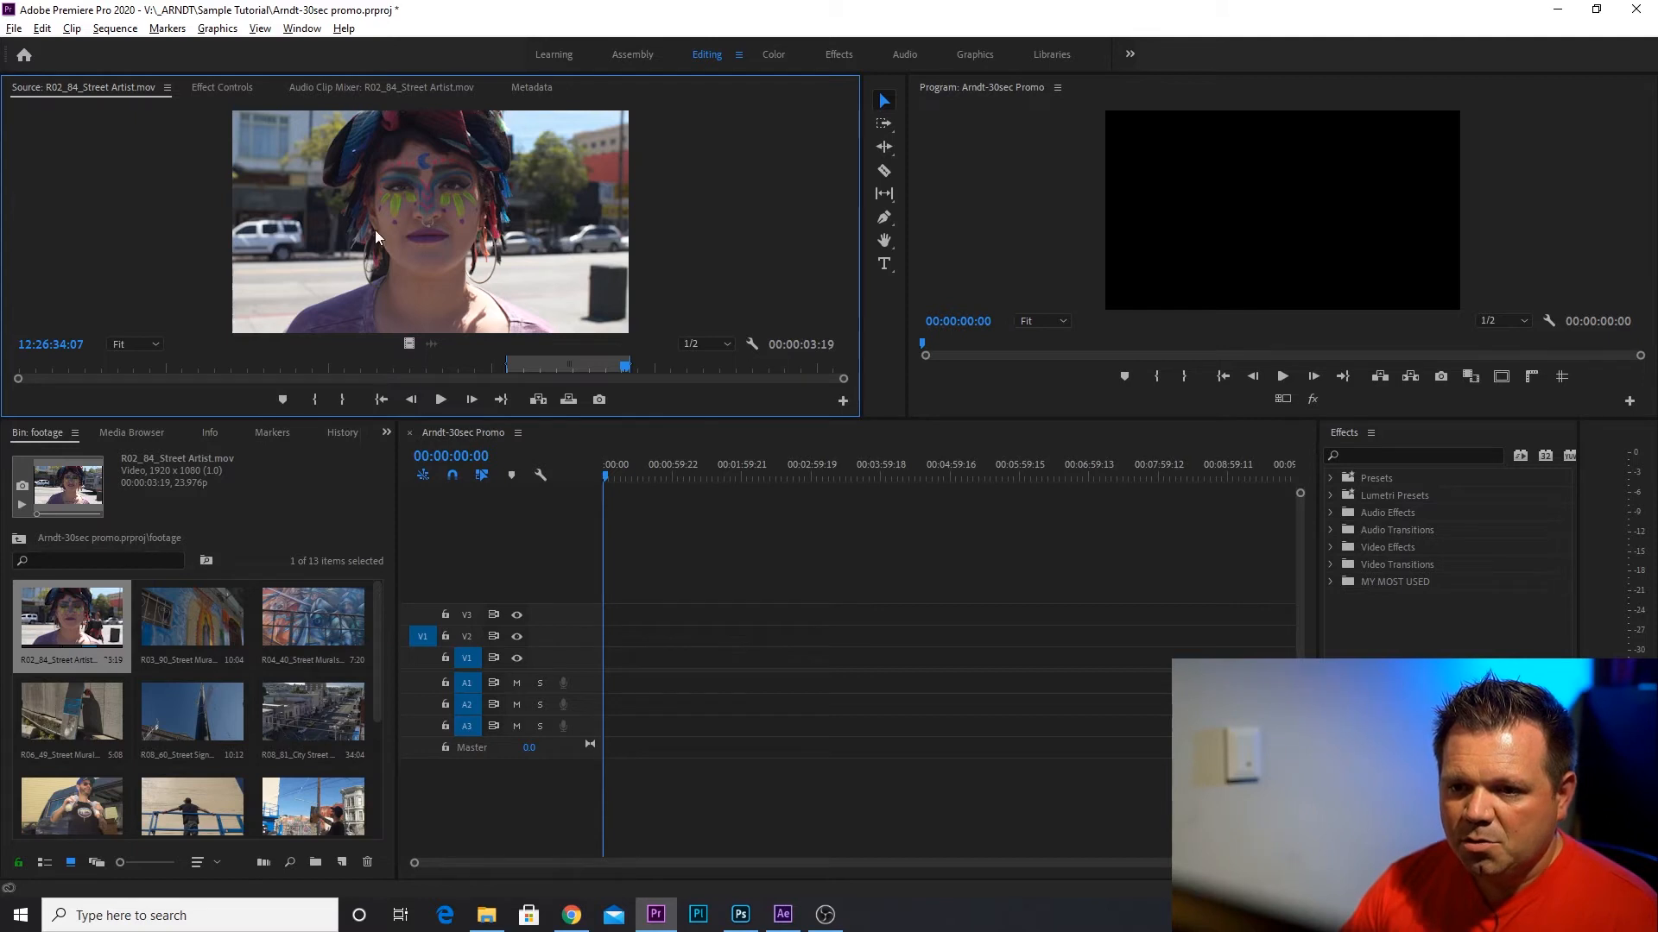
click(568, 399)
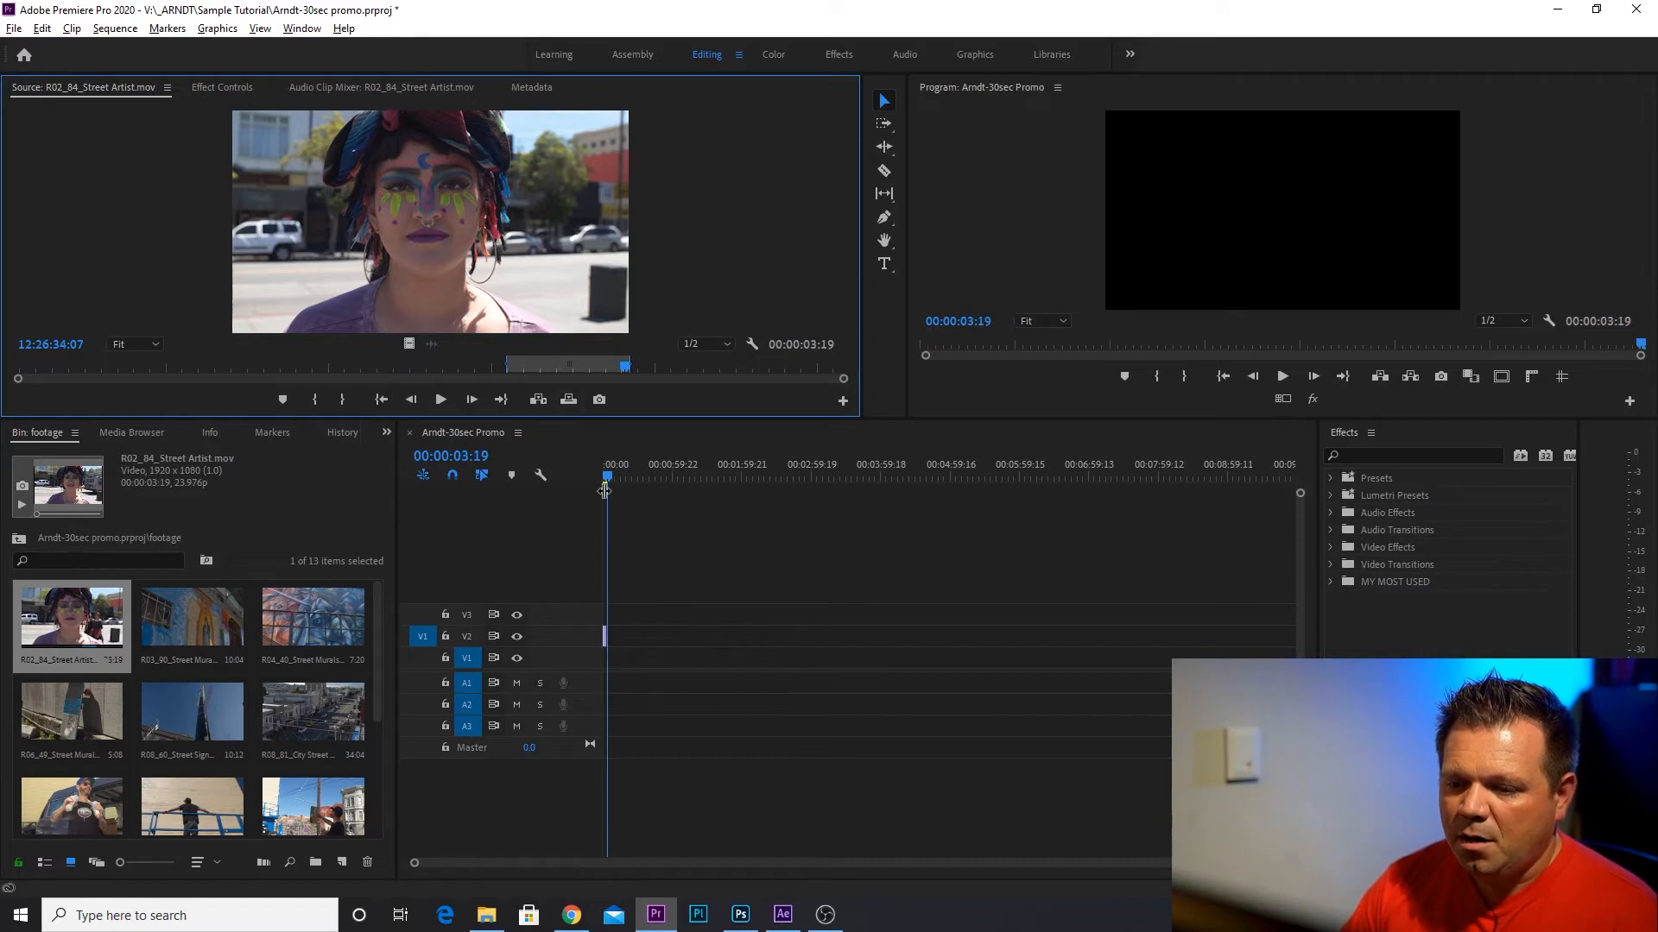
Patch the source video to track V1 and move the Street Artist clip from V2 down to V1.
click(605, 639)
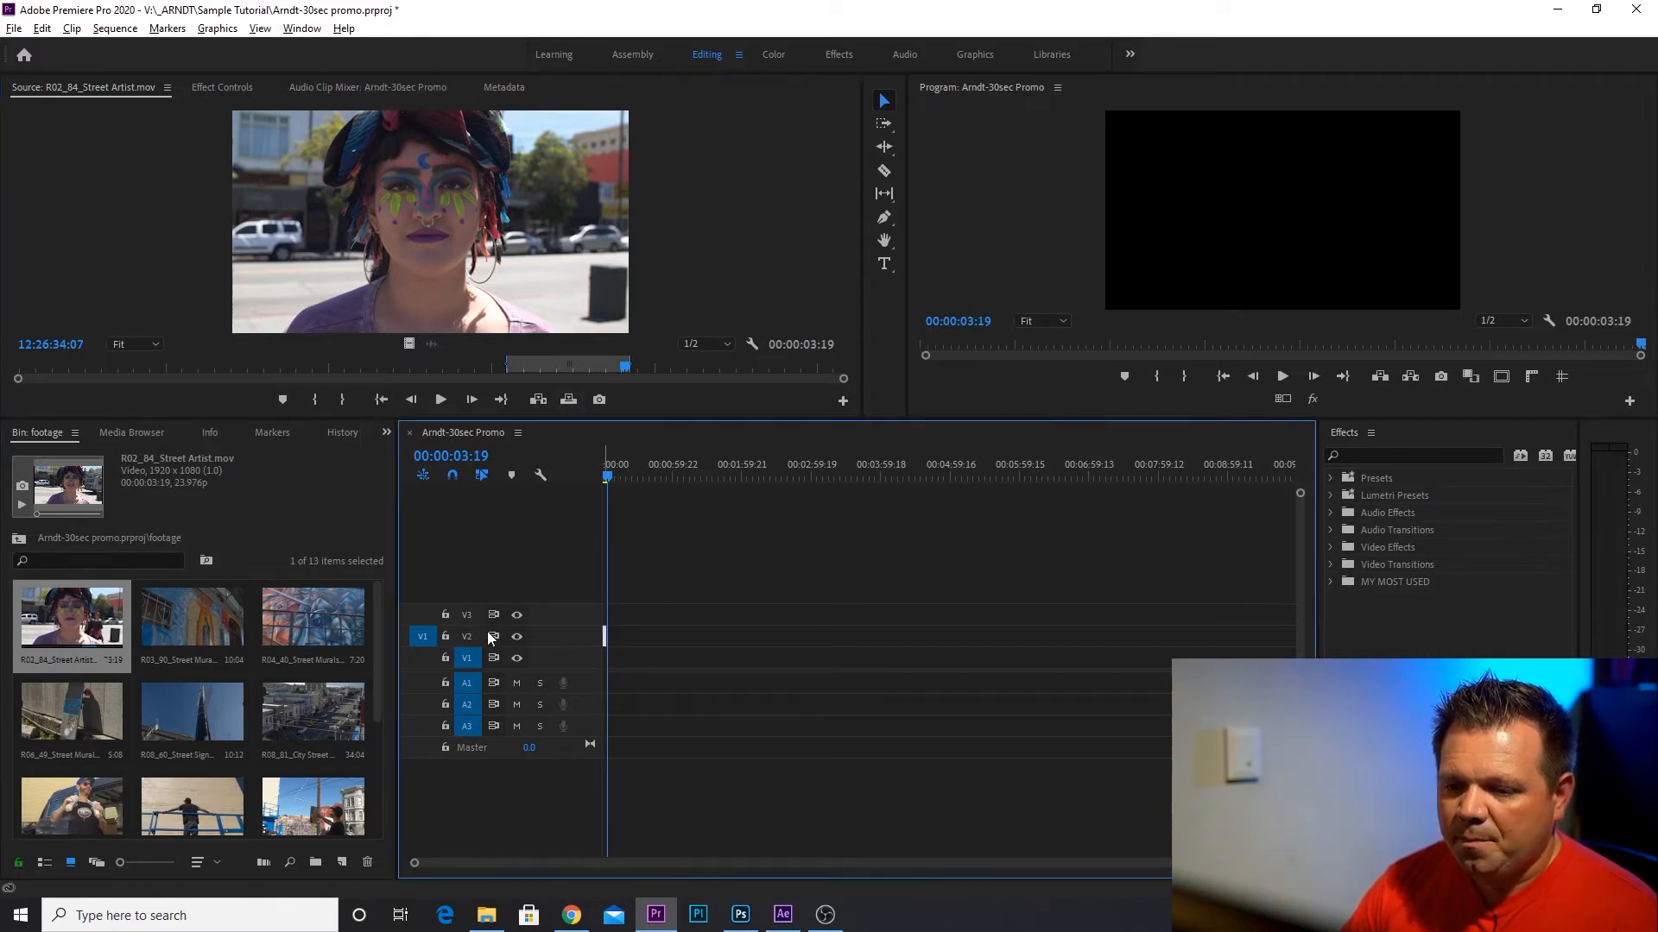
click(426, 659)
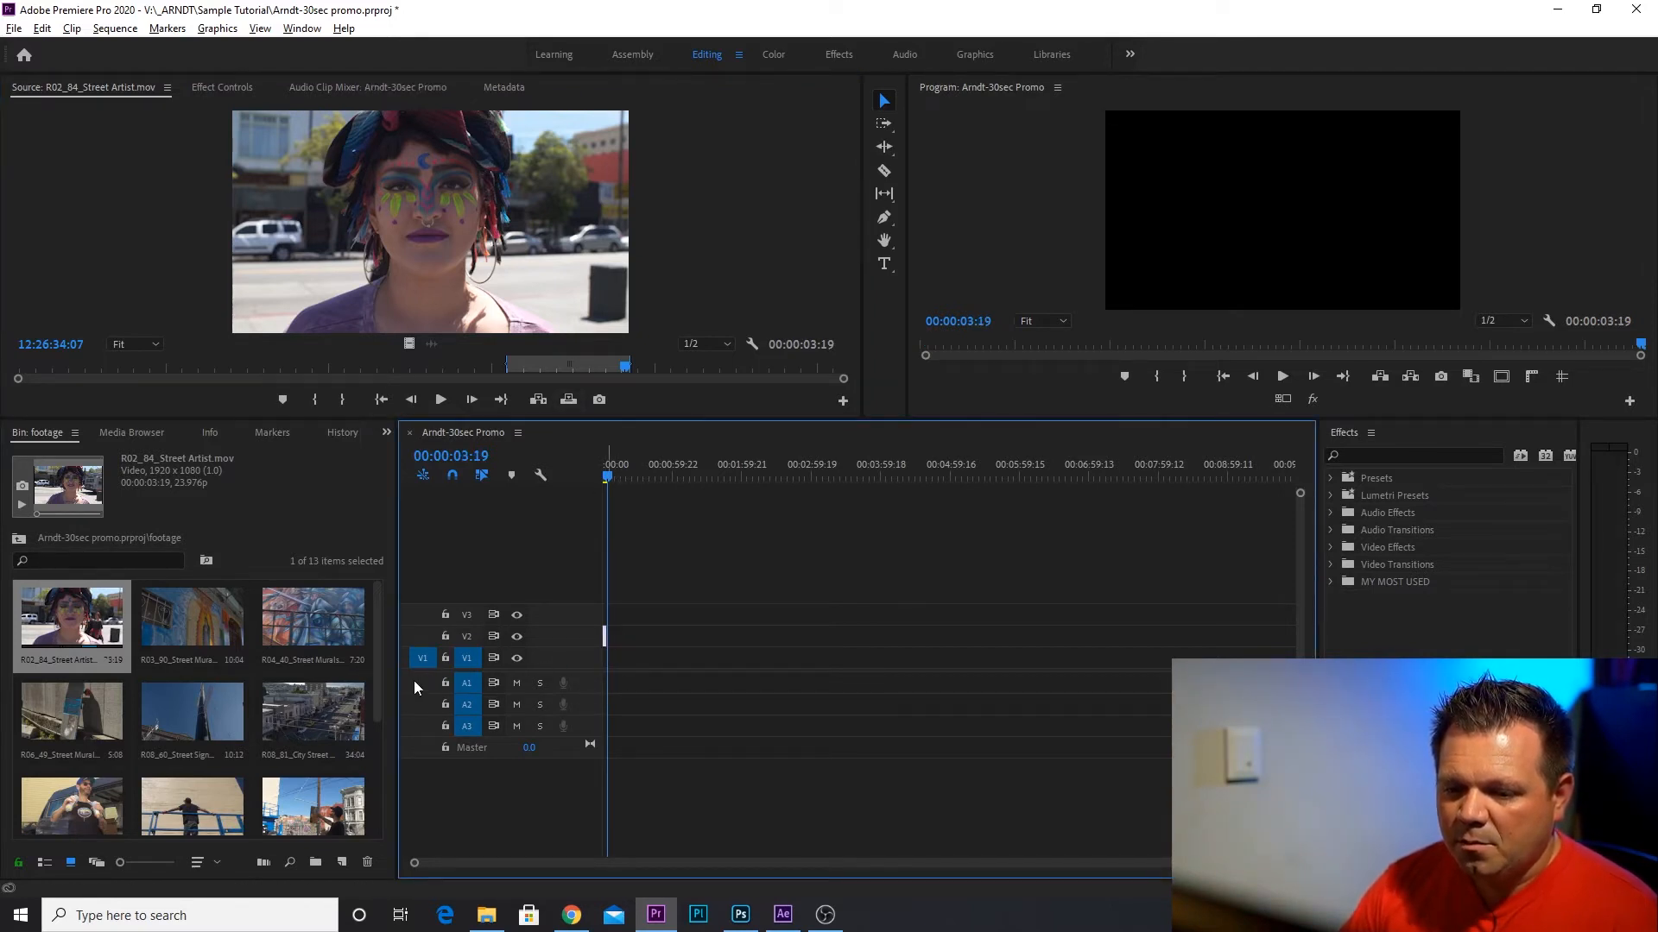
drag(604, 636, 607, 661)
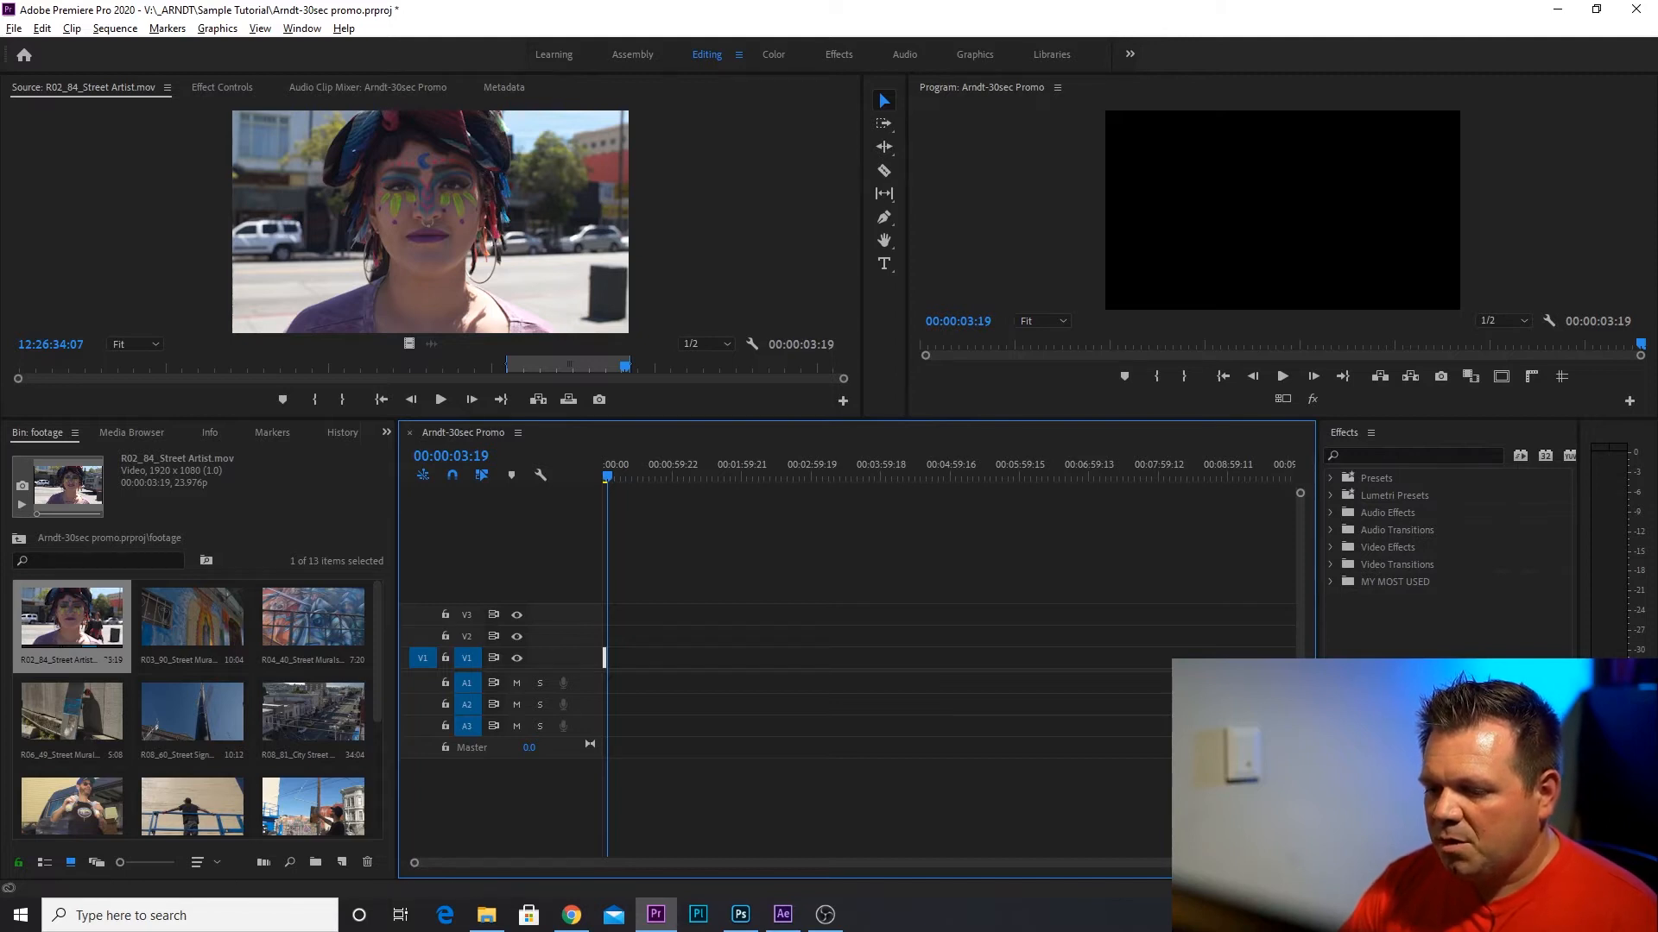
Move the sequence playhead to 00:00:30:00 and add a marker there for the promo's end.
drag(1300, 862, 982, 867)
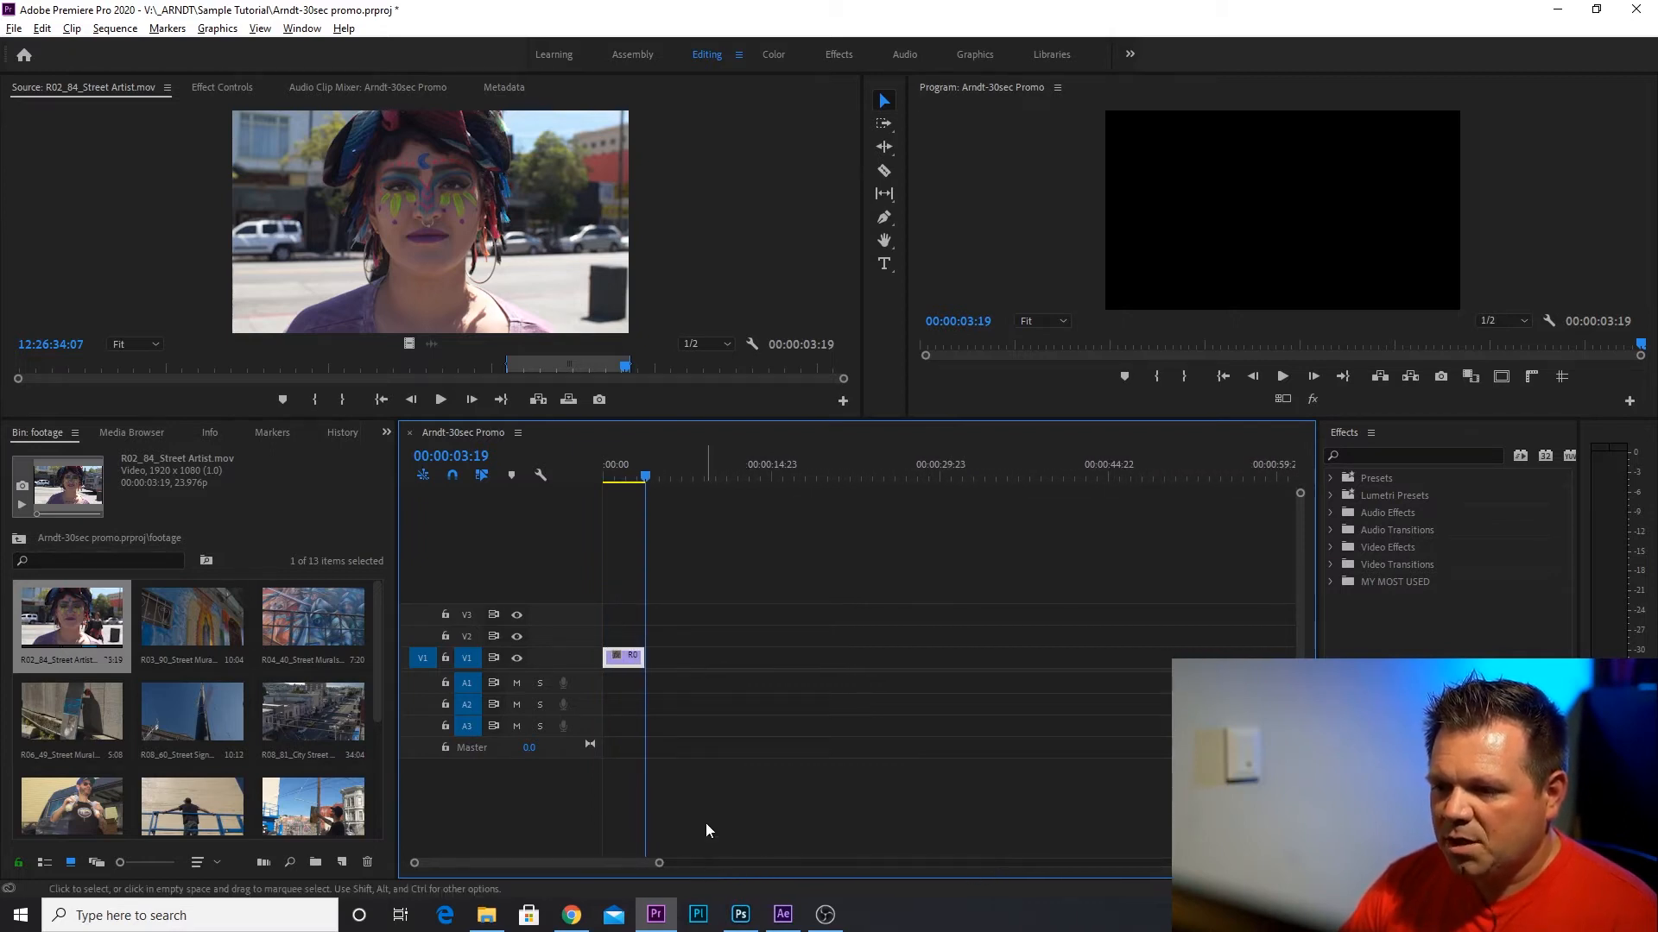
click(487, 458)
click(717, 520)
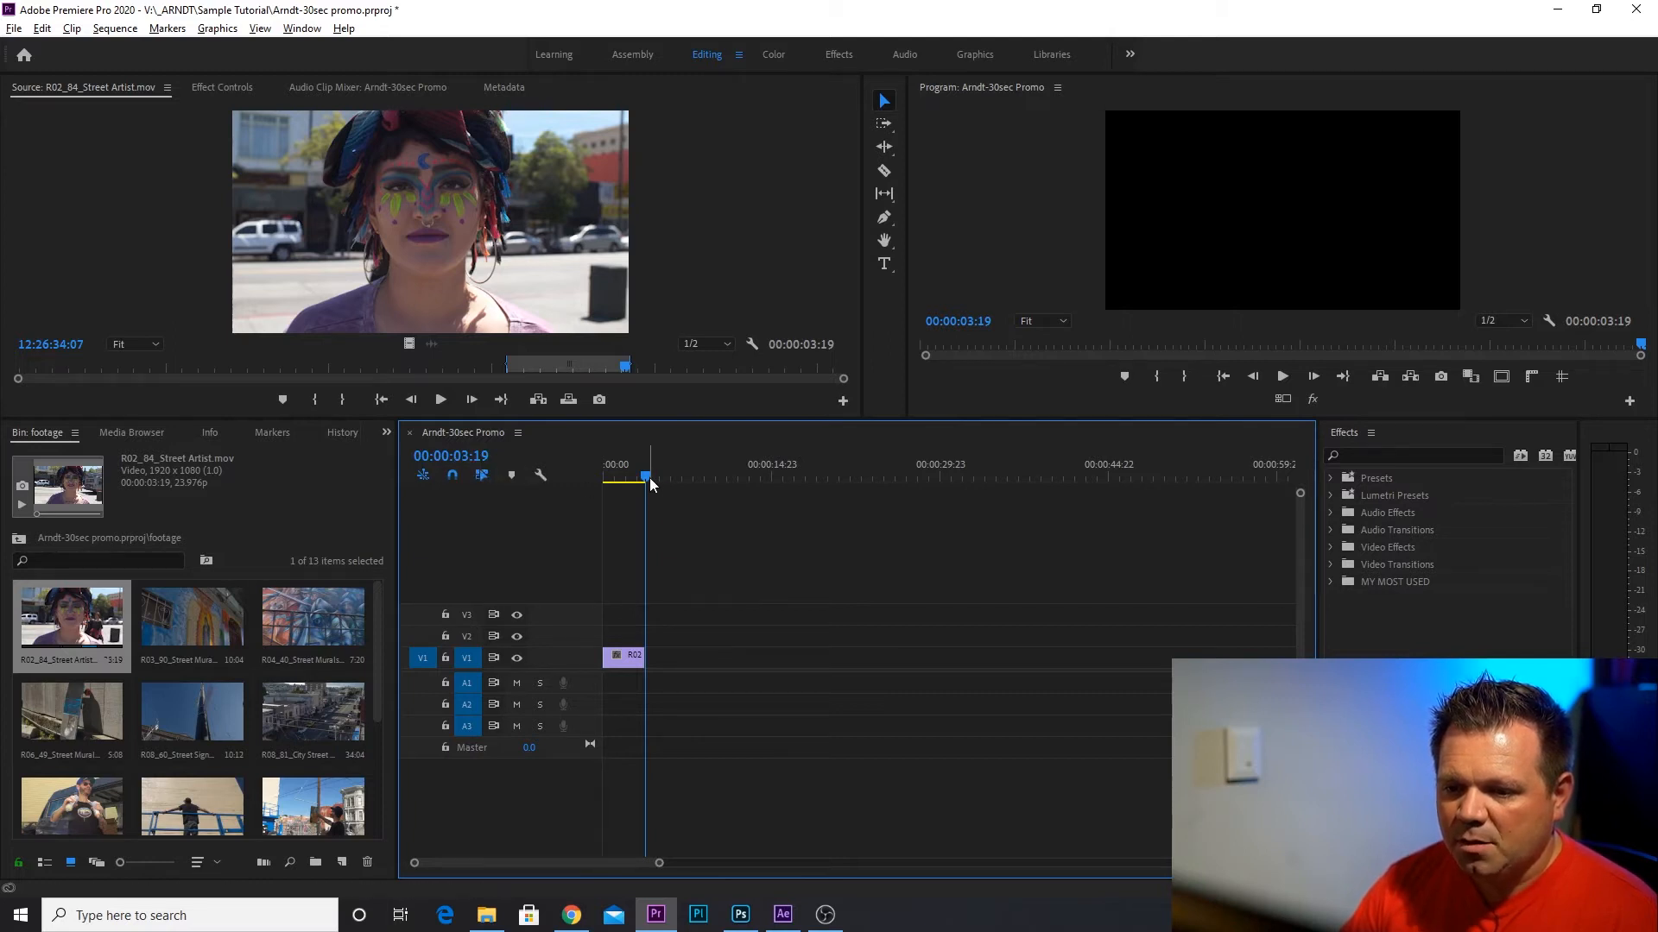
click(464, 458)
click(472, 456)
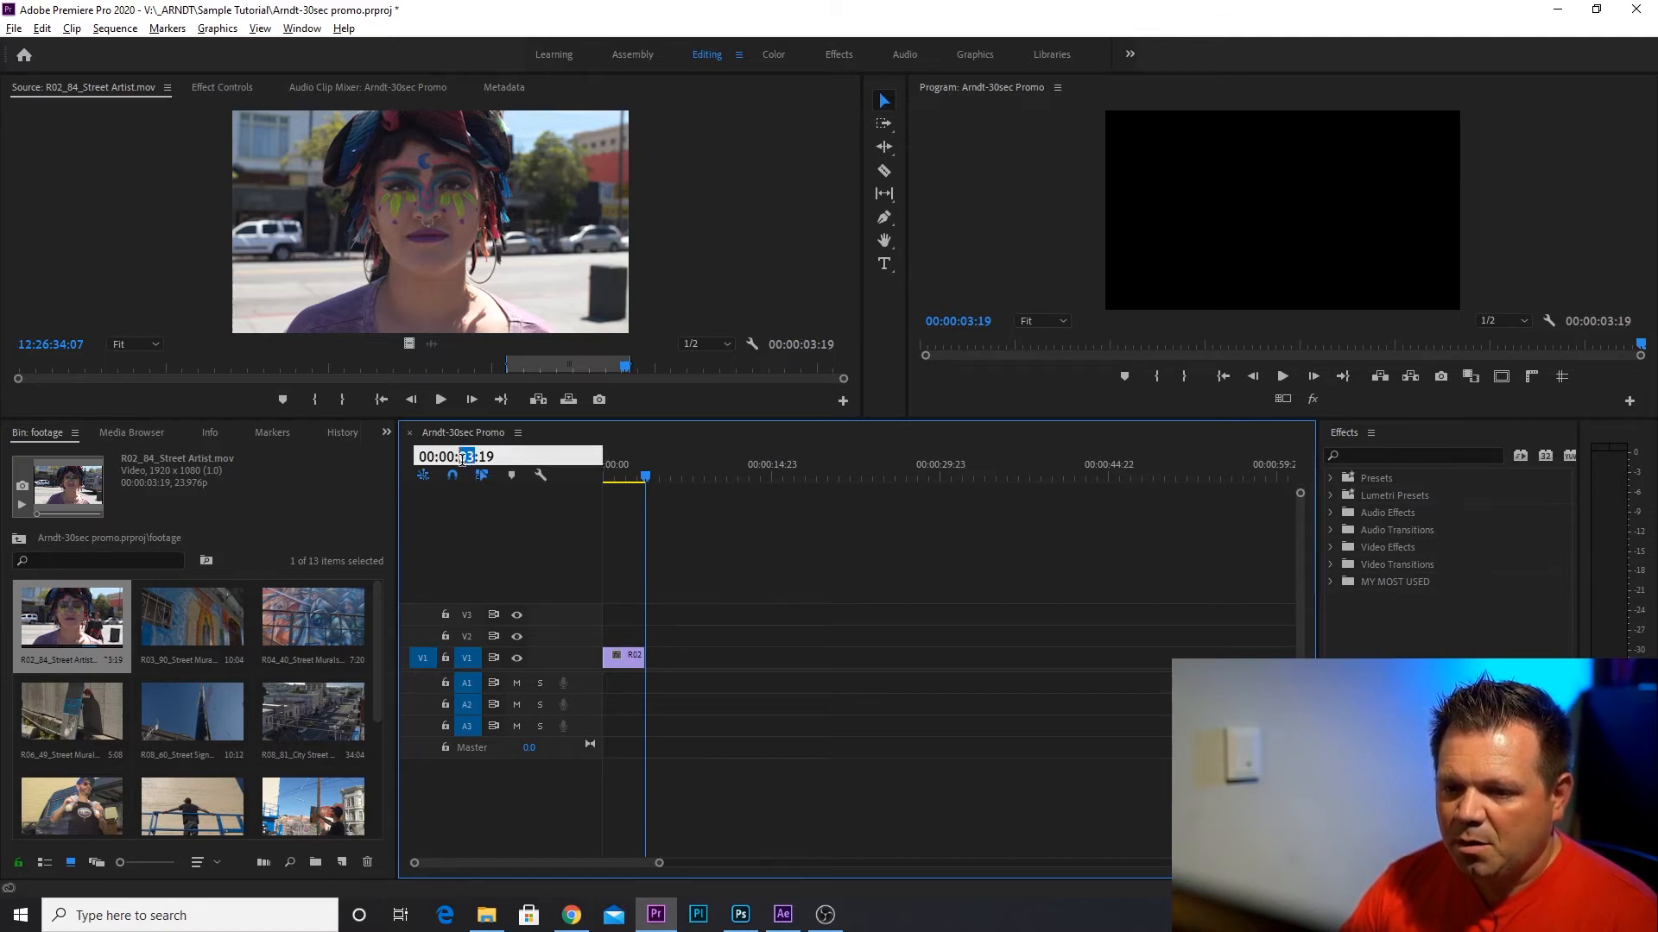
text(30)
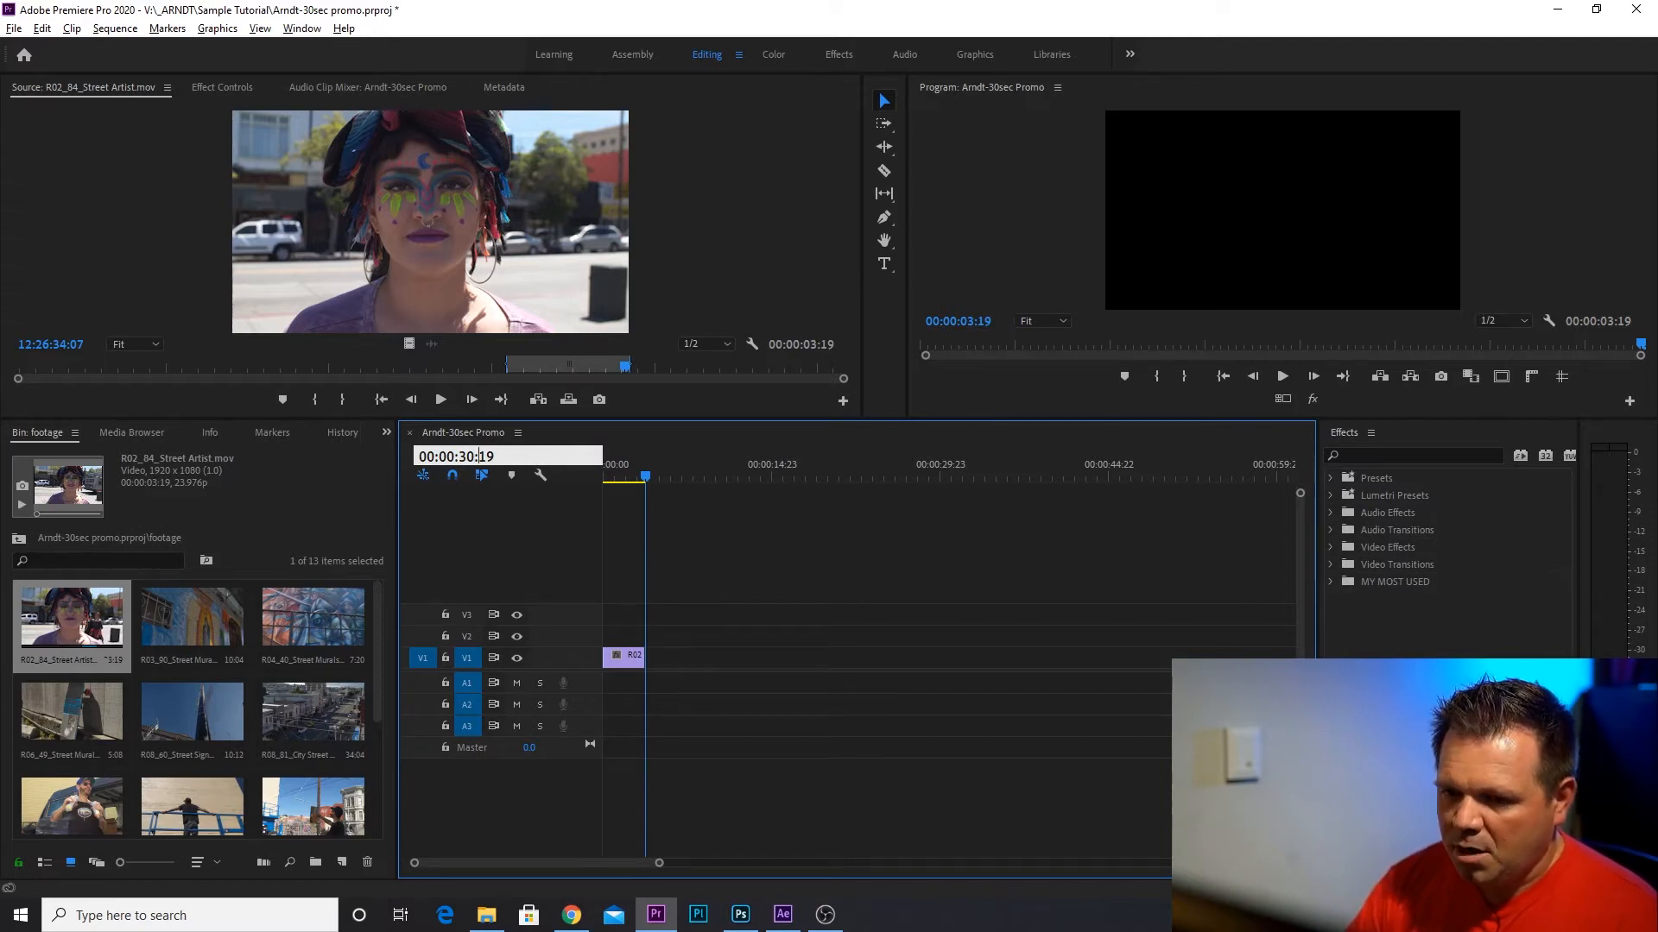
key(Right)
key(Right)
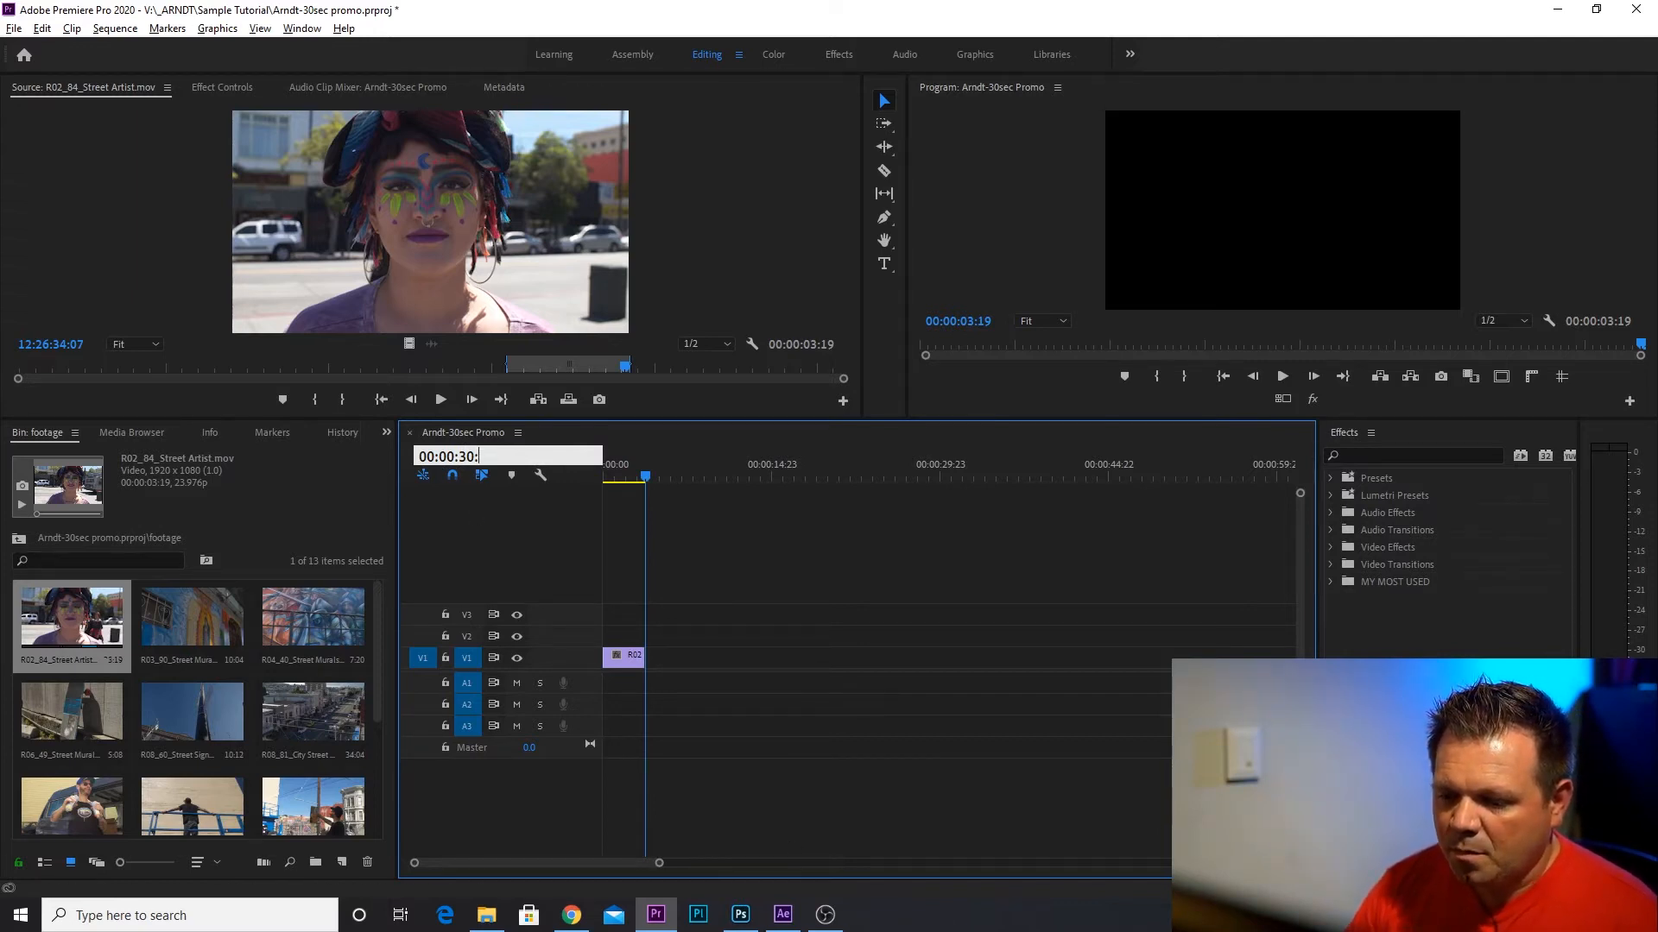
click(825, 915)
click(826, 916)
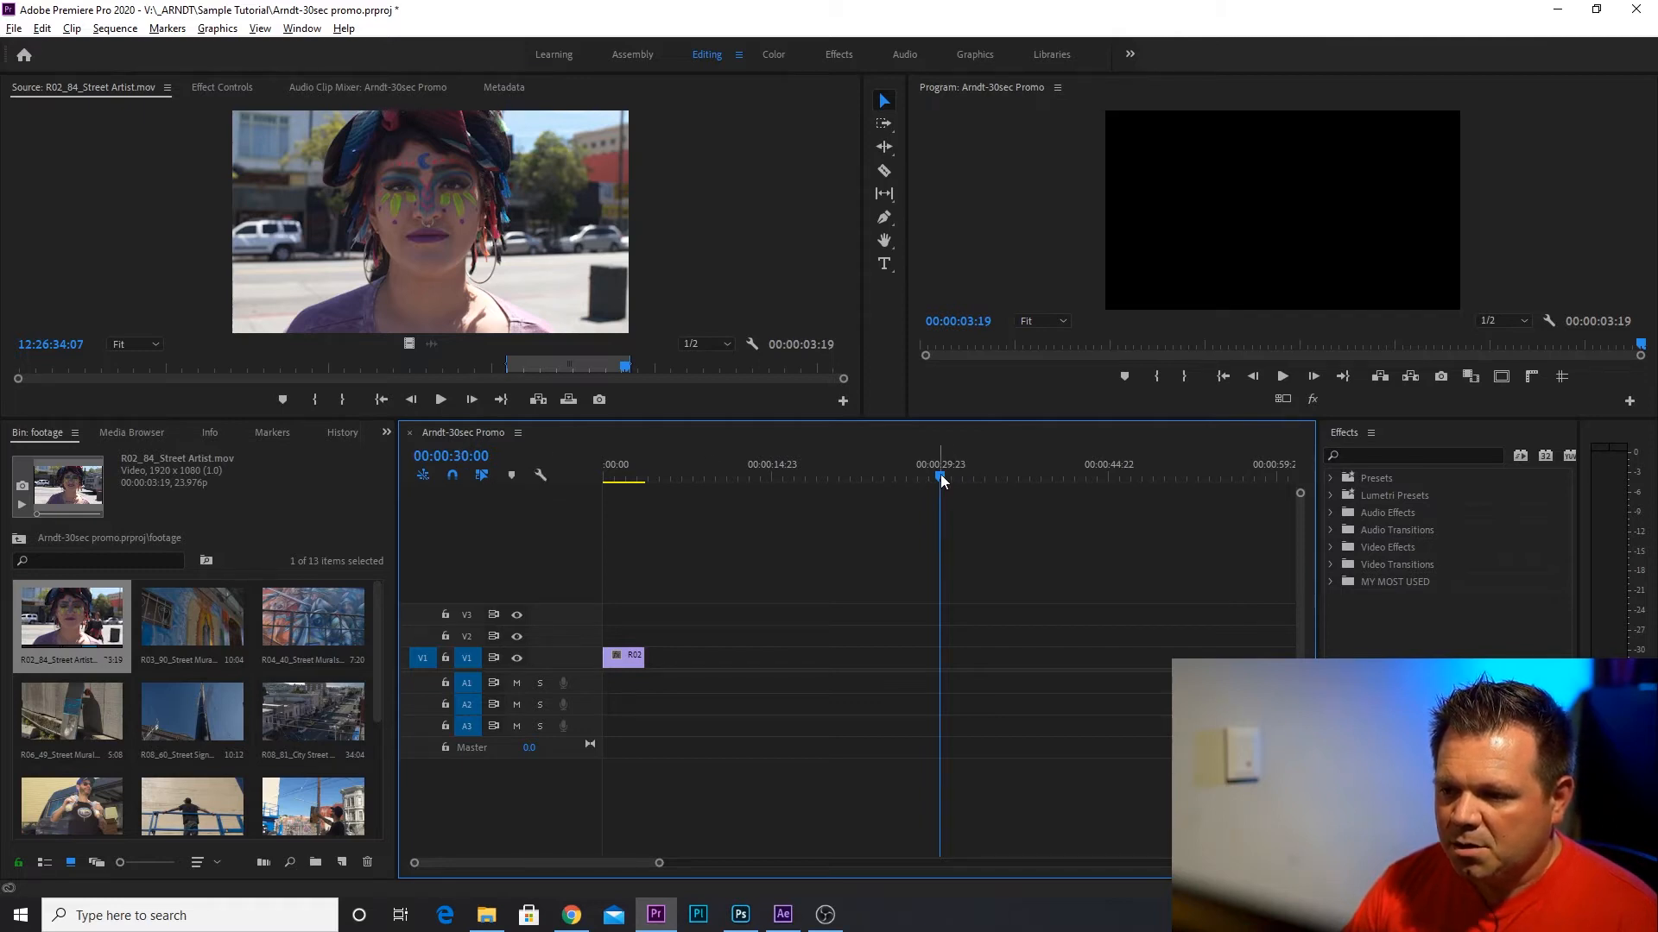
click(511, 477)
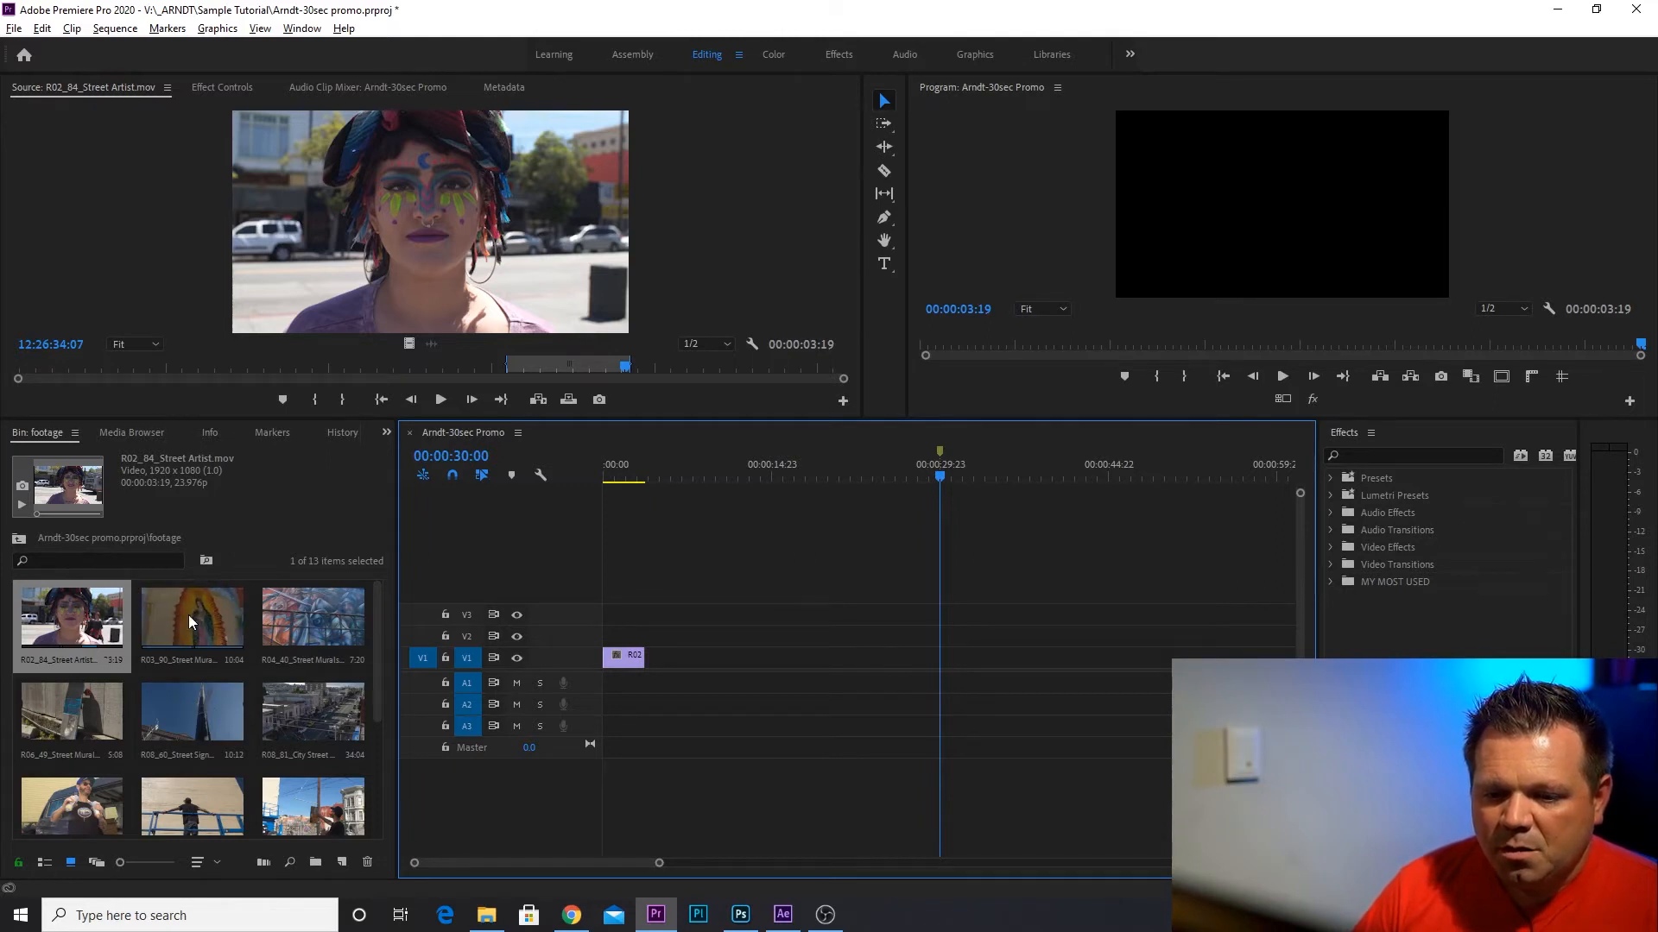
Load R06_49_Street Murals.mov in the Source monitor and mark a range of about 00:00:01:09 ending at 11:42:46:02.
double_click(50, 712)
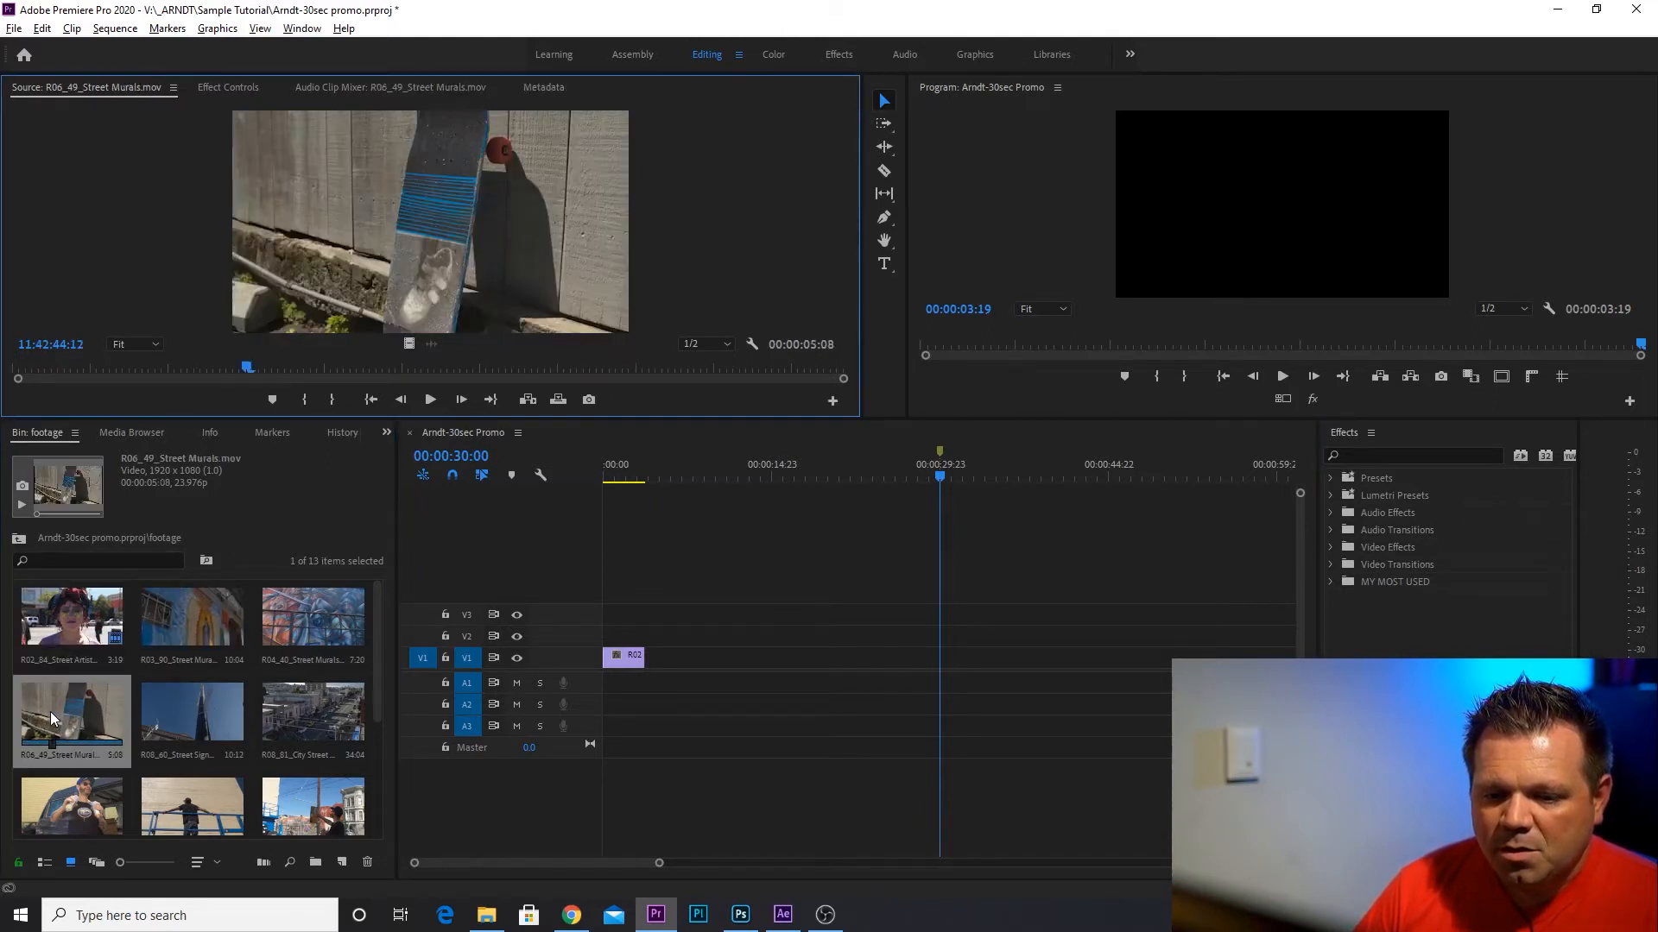
drag(91, 370, 241, 375)
drag(367, 391, 494, 369)
click(304, 402)
click(341, 397)
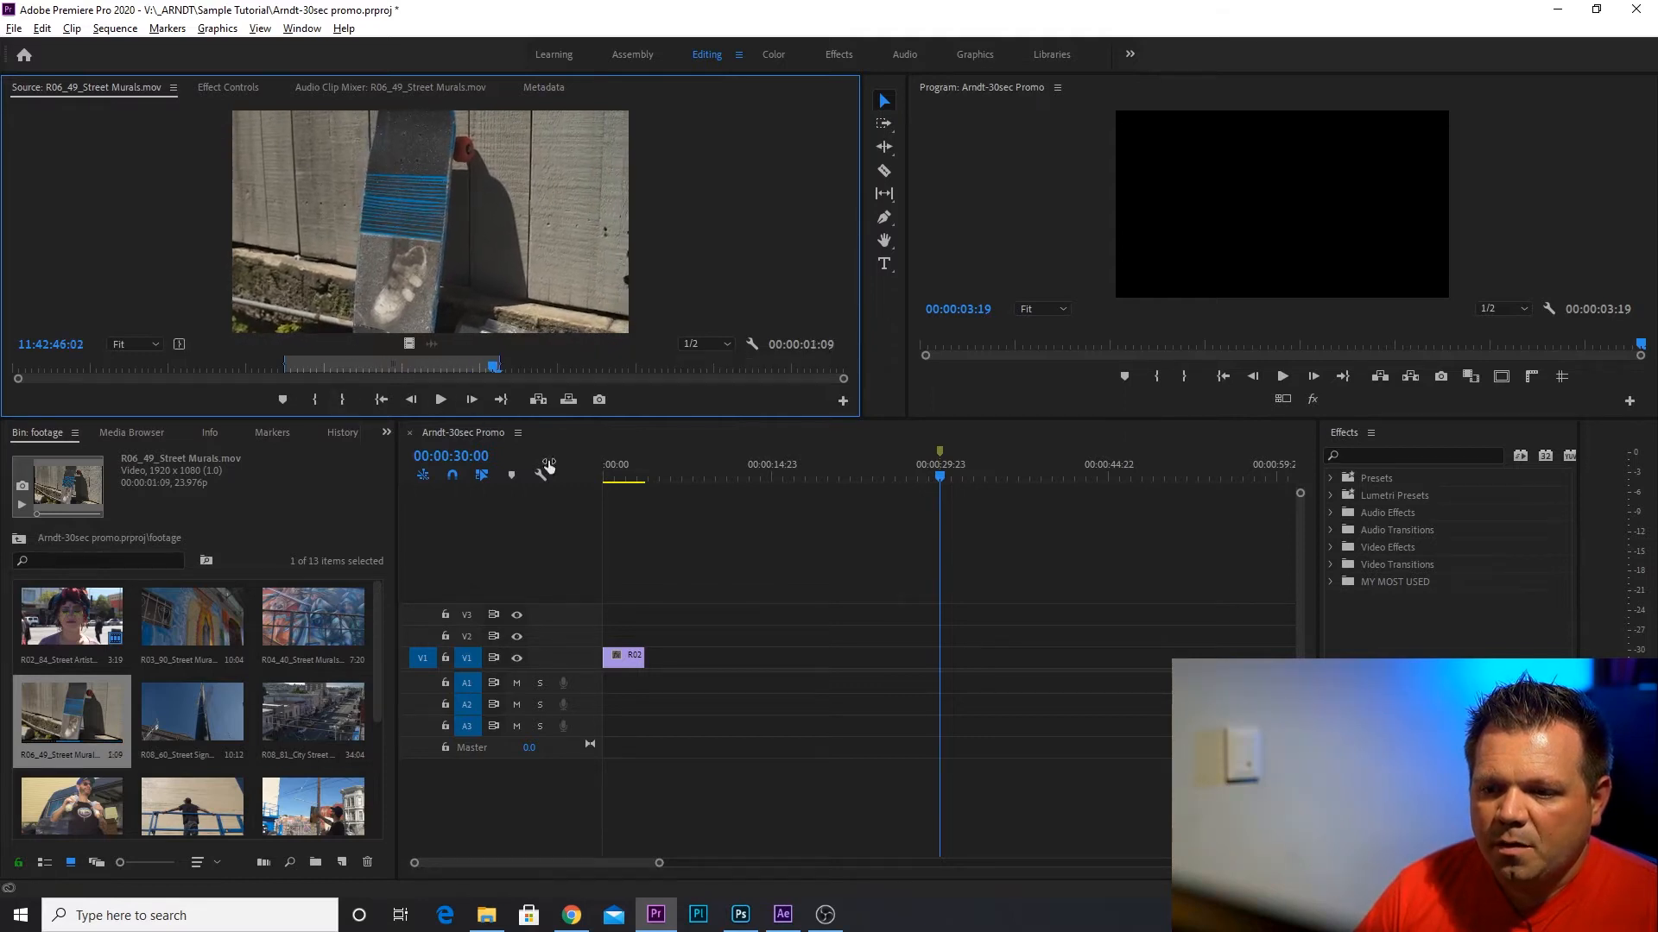
Overwrite the marked R06_49_Street Murals.mov excerpt into the sequence right after the Street Artist clip, at 00:00:03:19.
click(654, 473)
drag(656, 475, 645, 474)
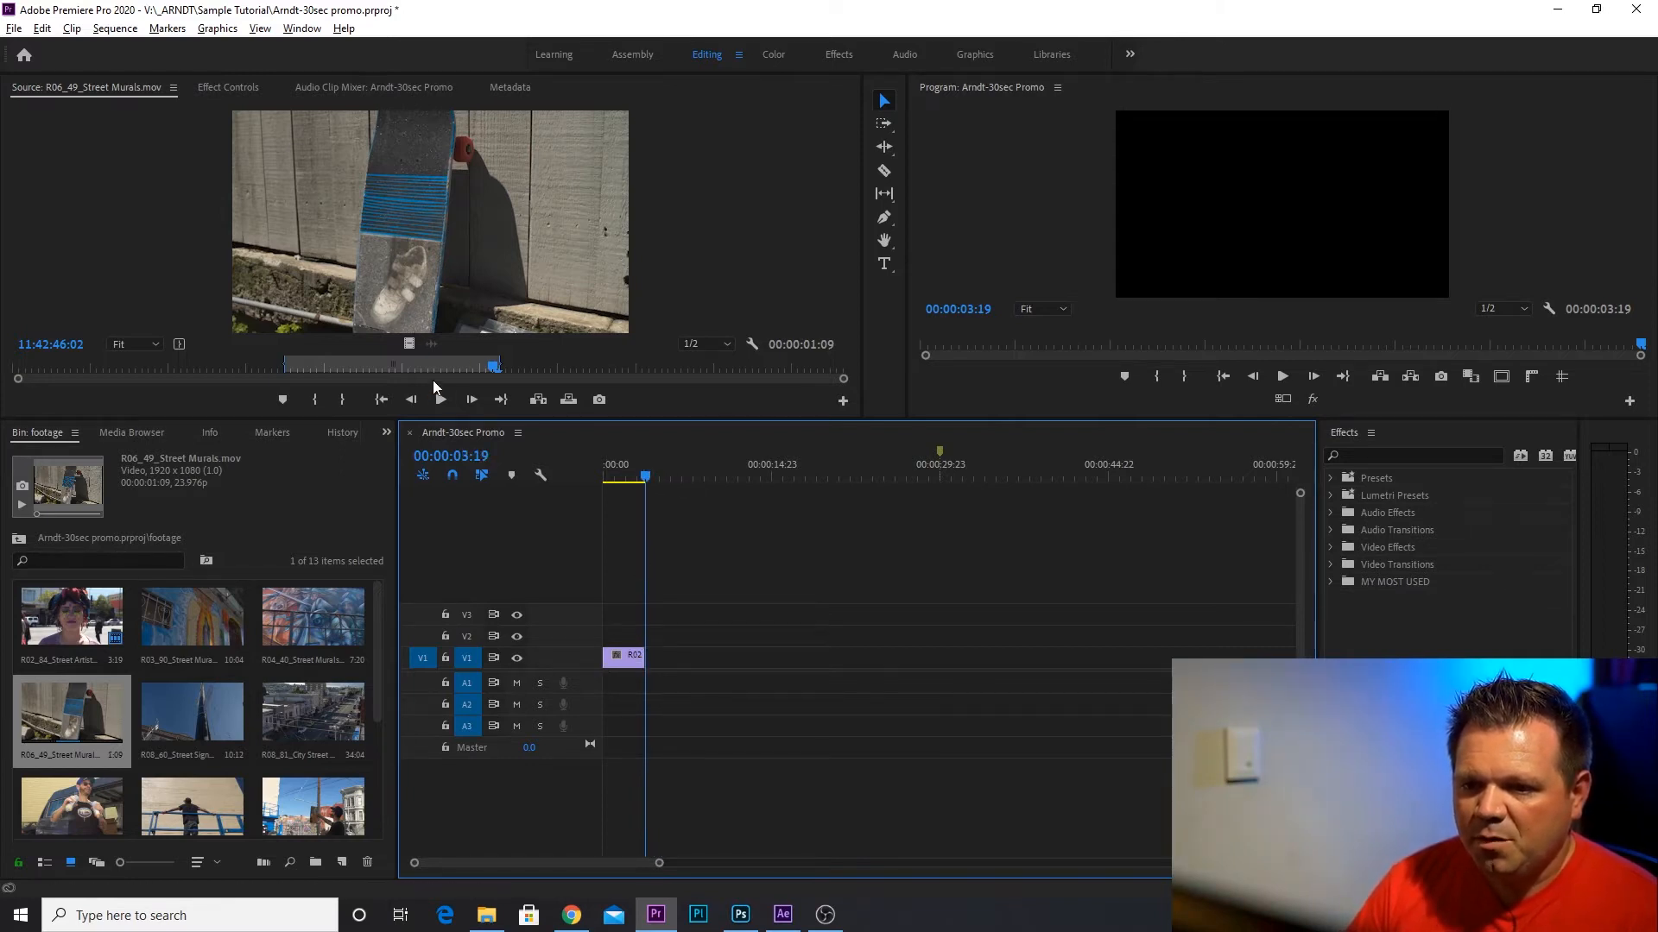
click(568, 399)
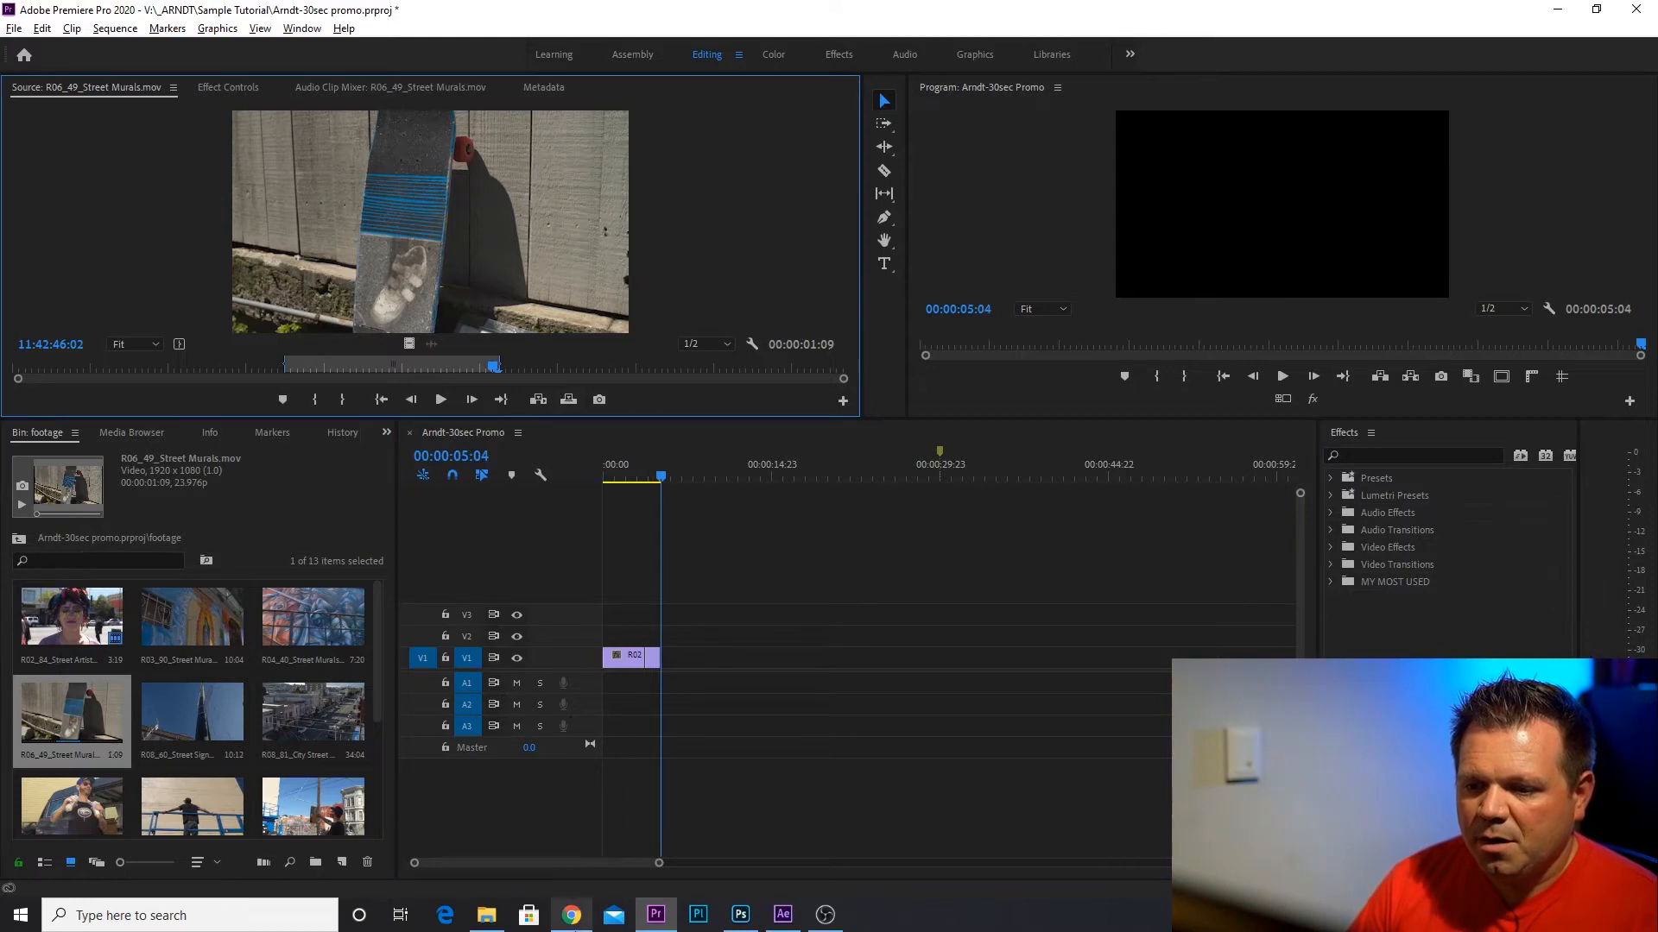
Load R08_81_City Street Rooftop.mov in the Source monitor and mark a range of about 00:00:07:22 ending at 17:46:33:03.
double_click(323, 729)
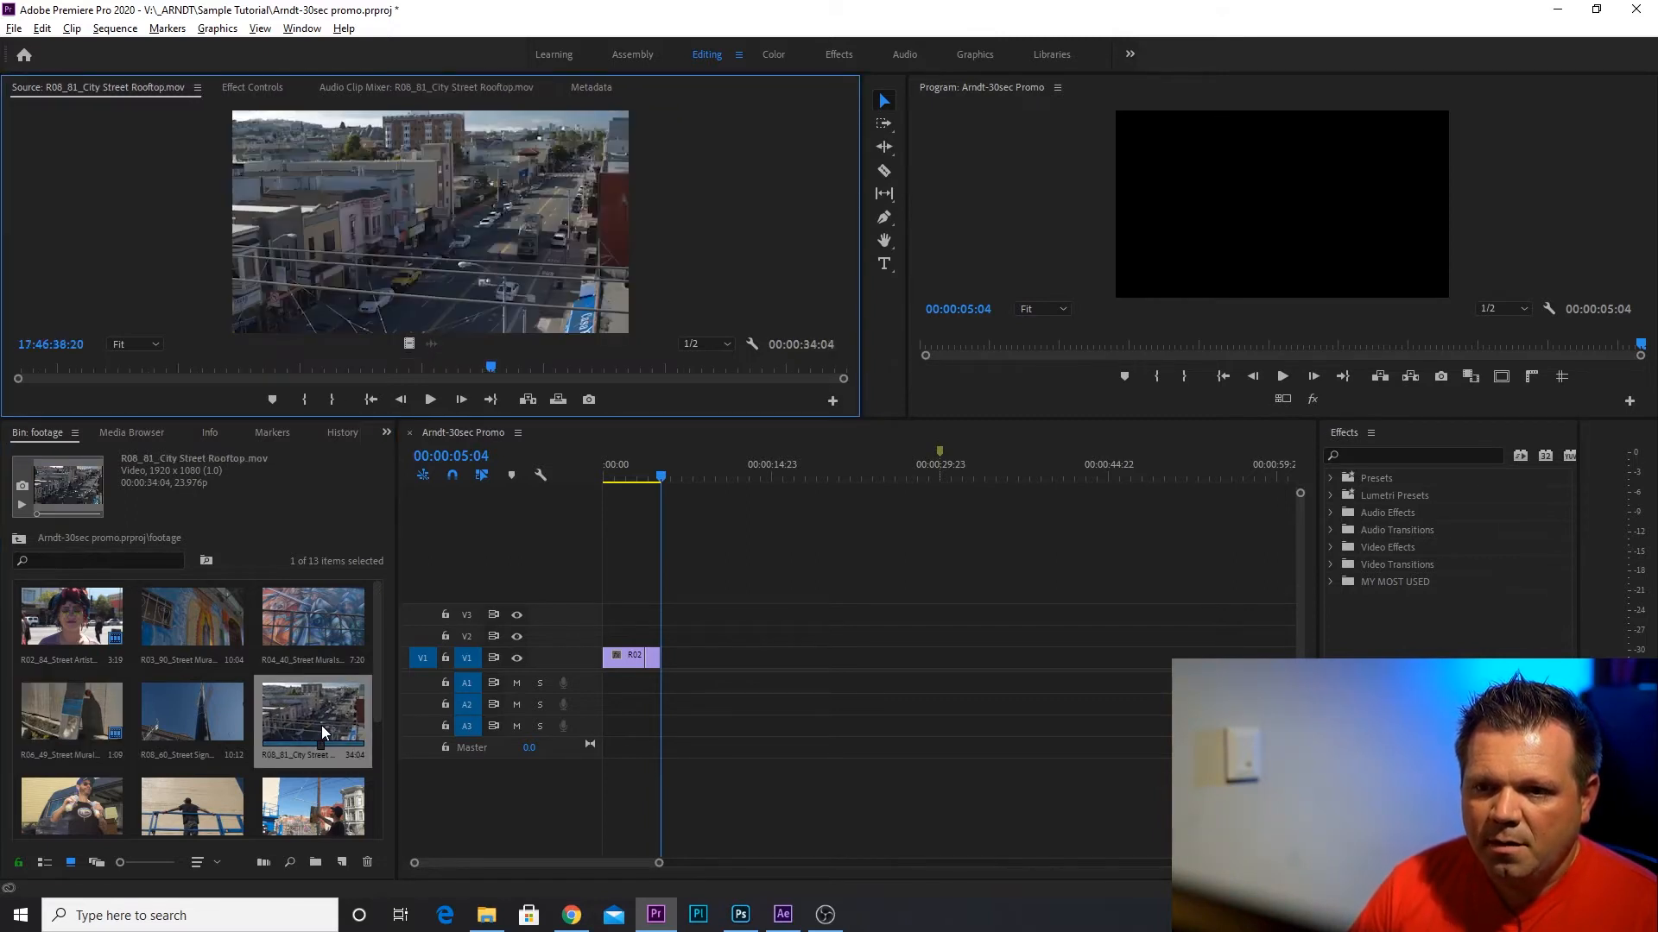
drag(24, 373, 163, 384)
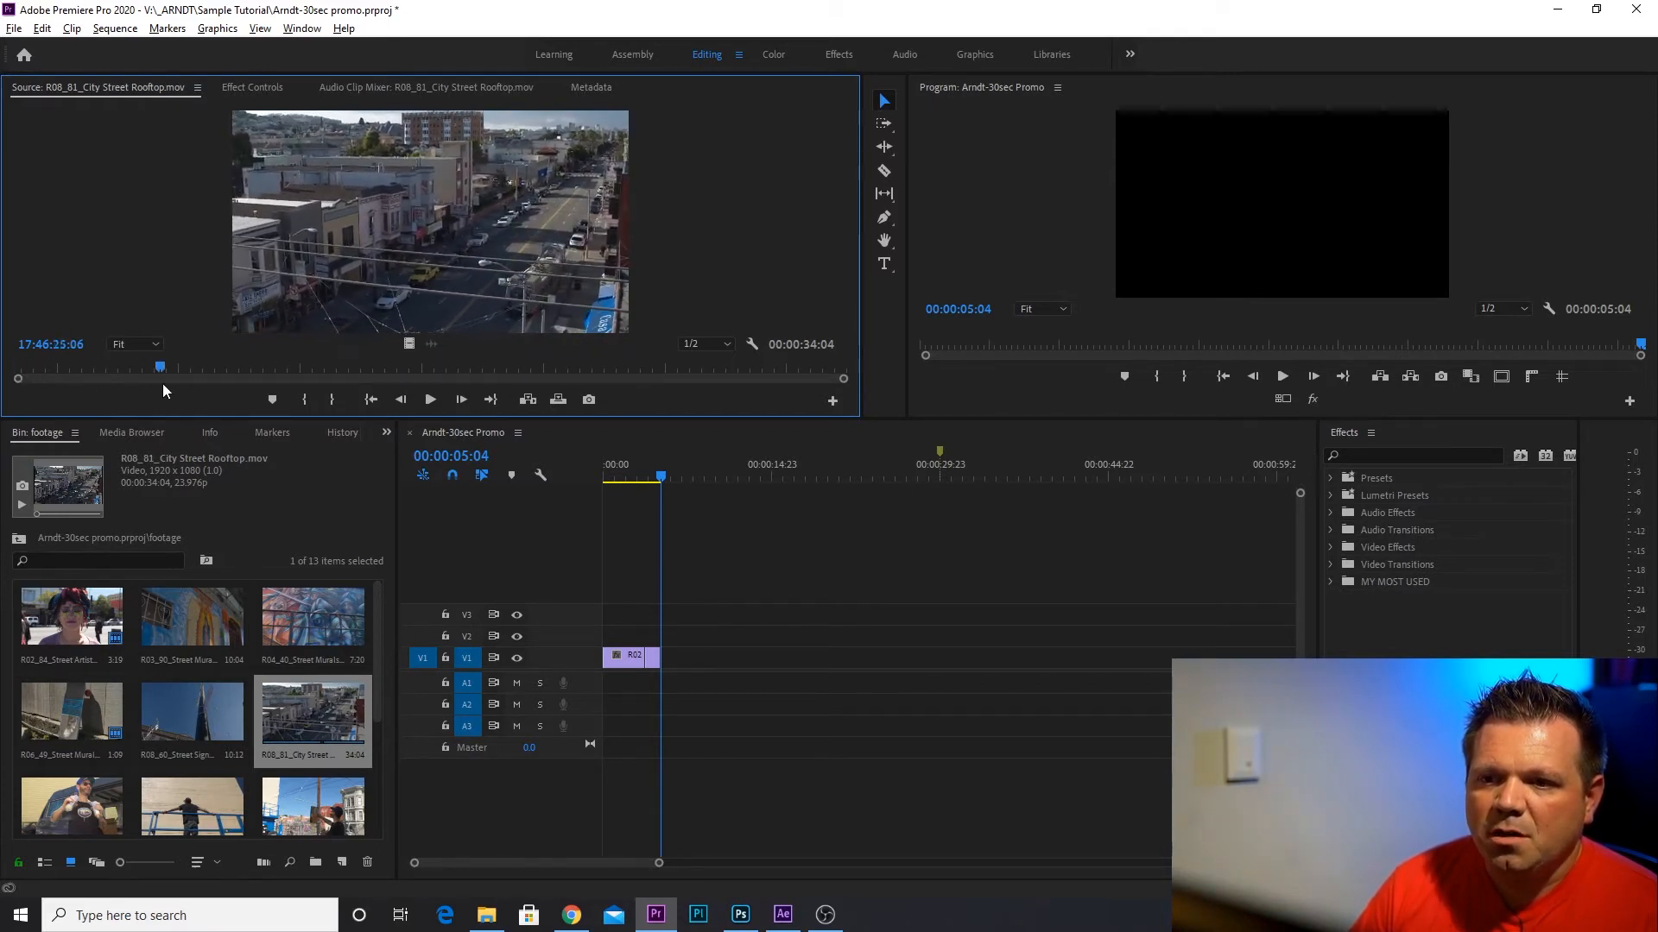
drag(157, 378, 354, 369)
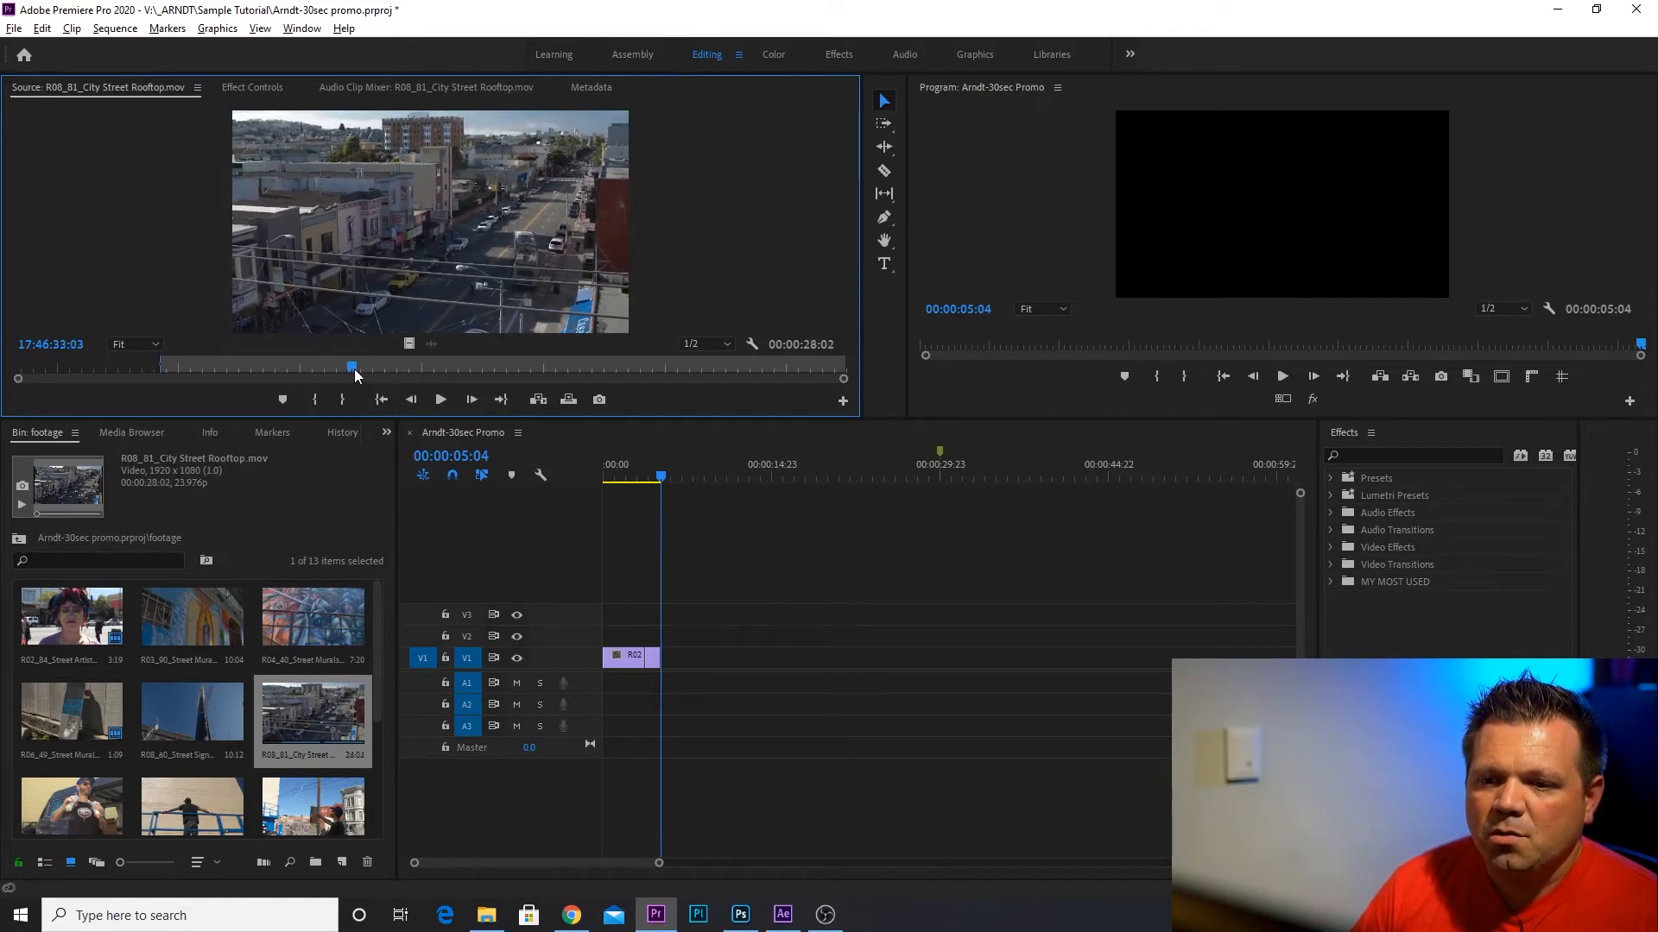
click(342, 398)
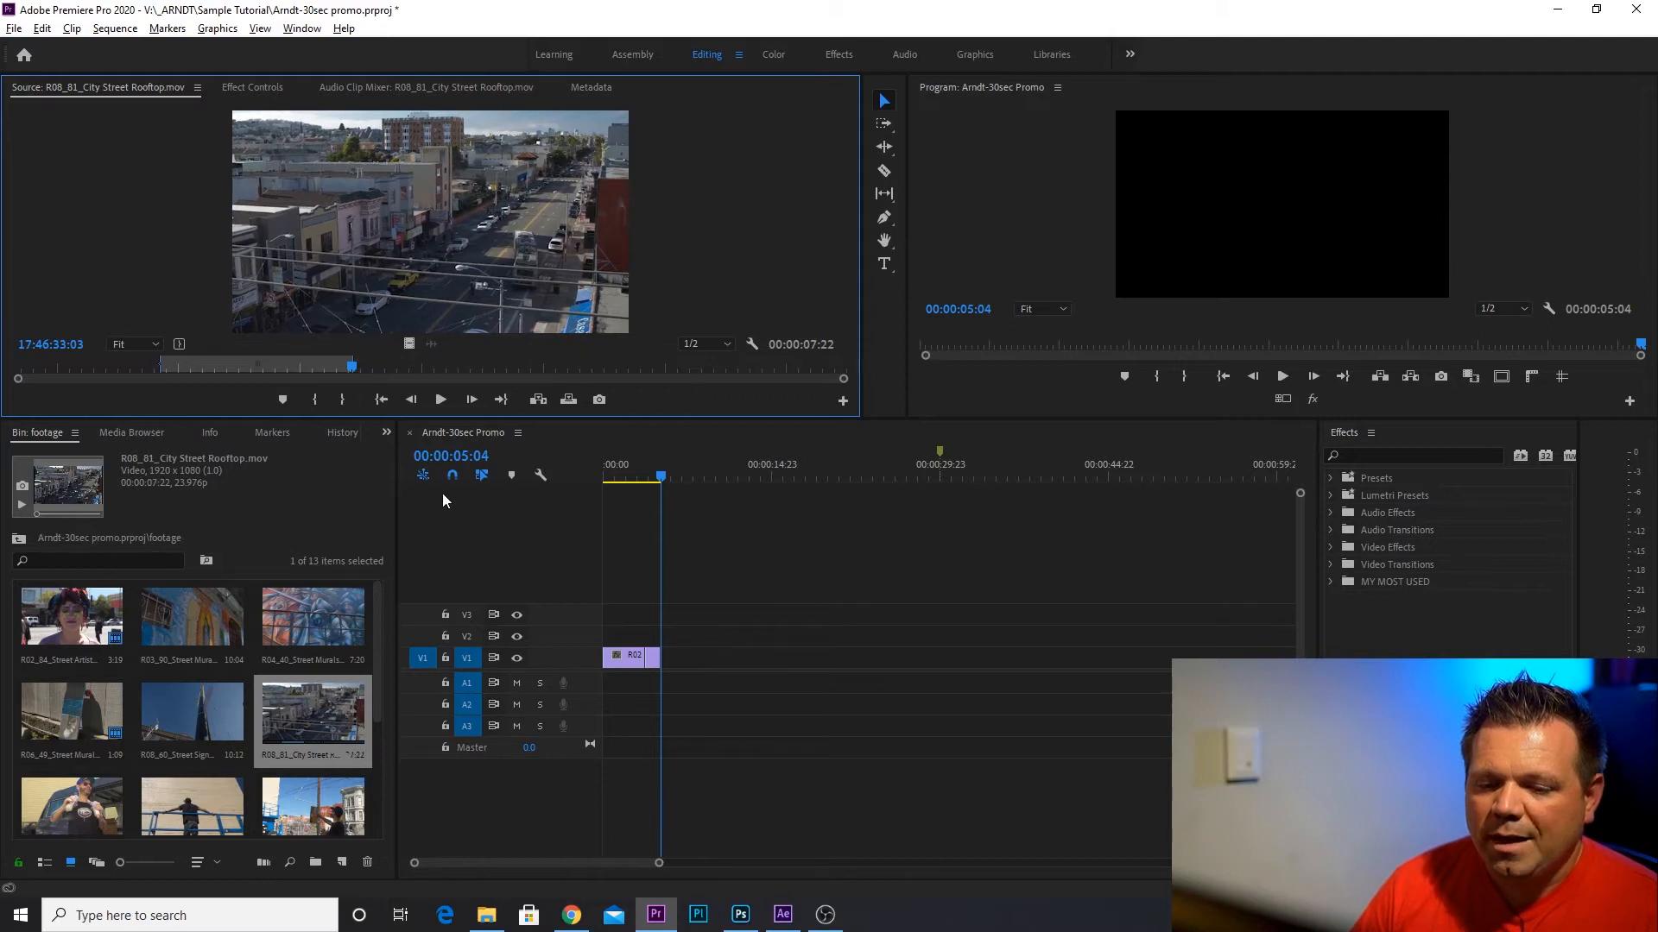
Insert the marked City Street Rooftop excerpt at the start of the sequence, ahead of the existing clips, and return the playhead to 00:00:00:00.
drag(661, 482, 548, 477)
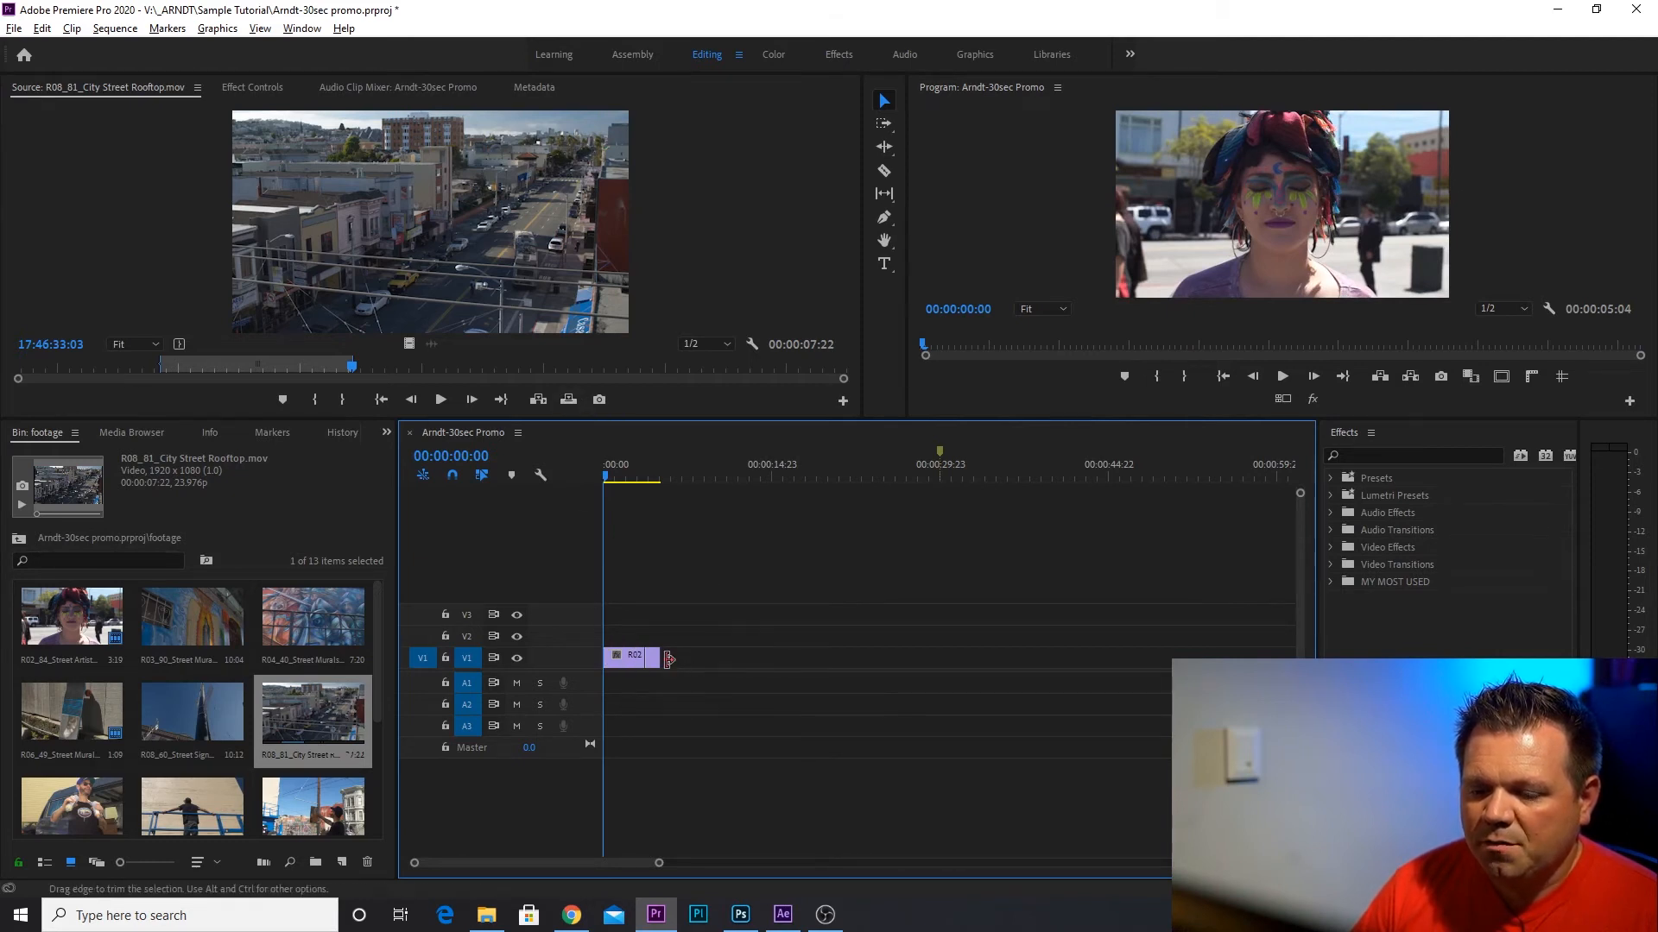
click(538, 399)
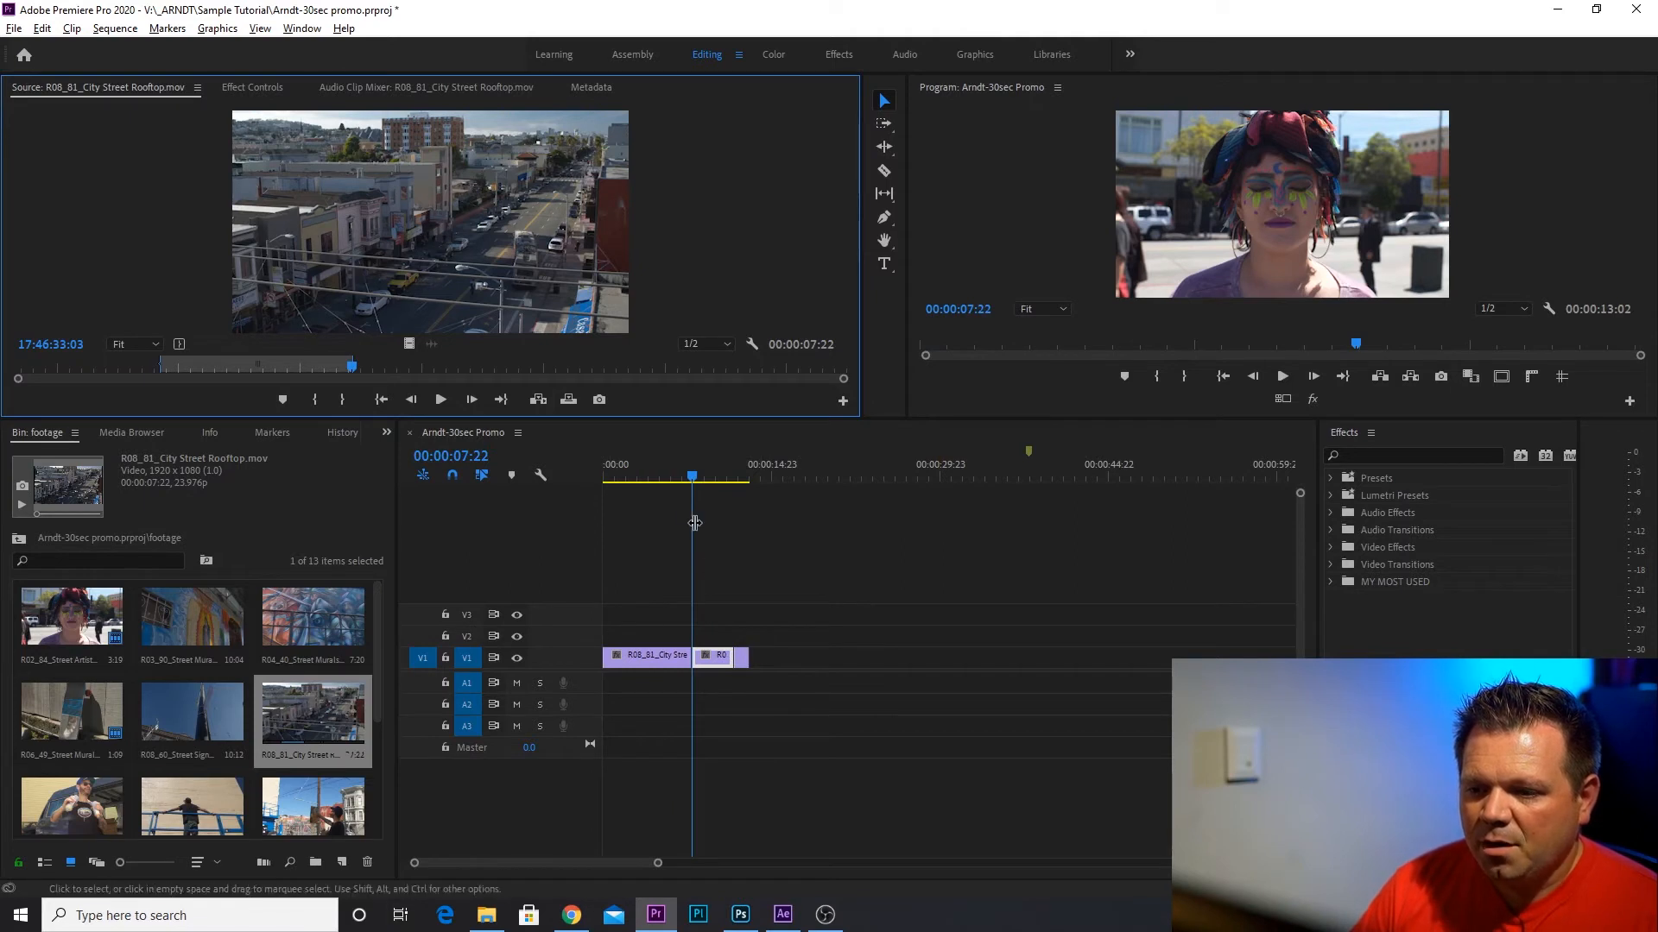
drag(687, 479, 572, 478)
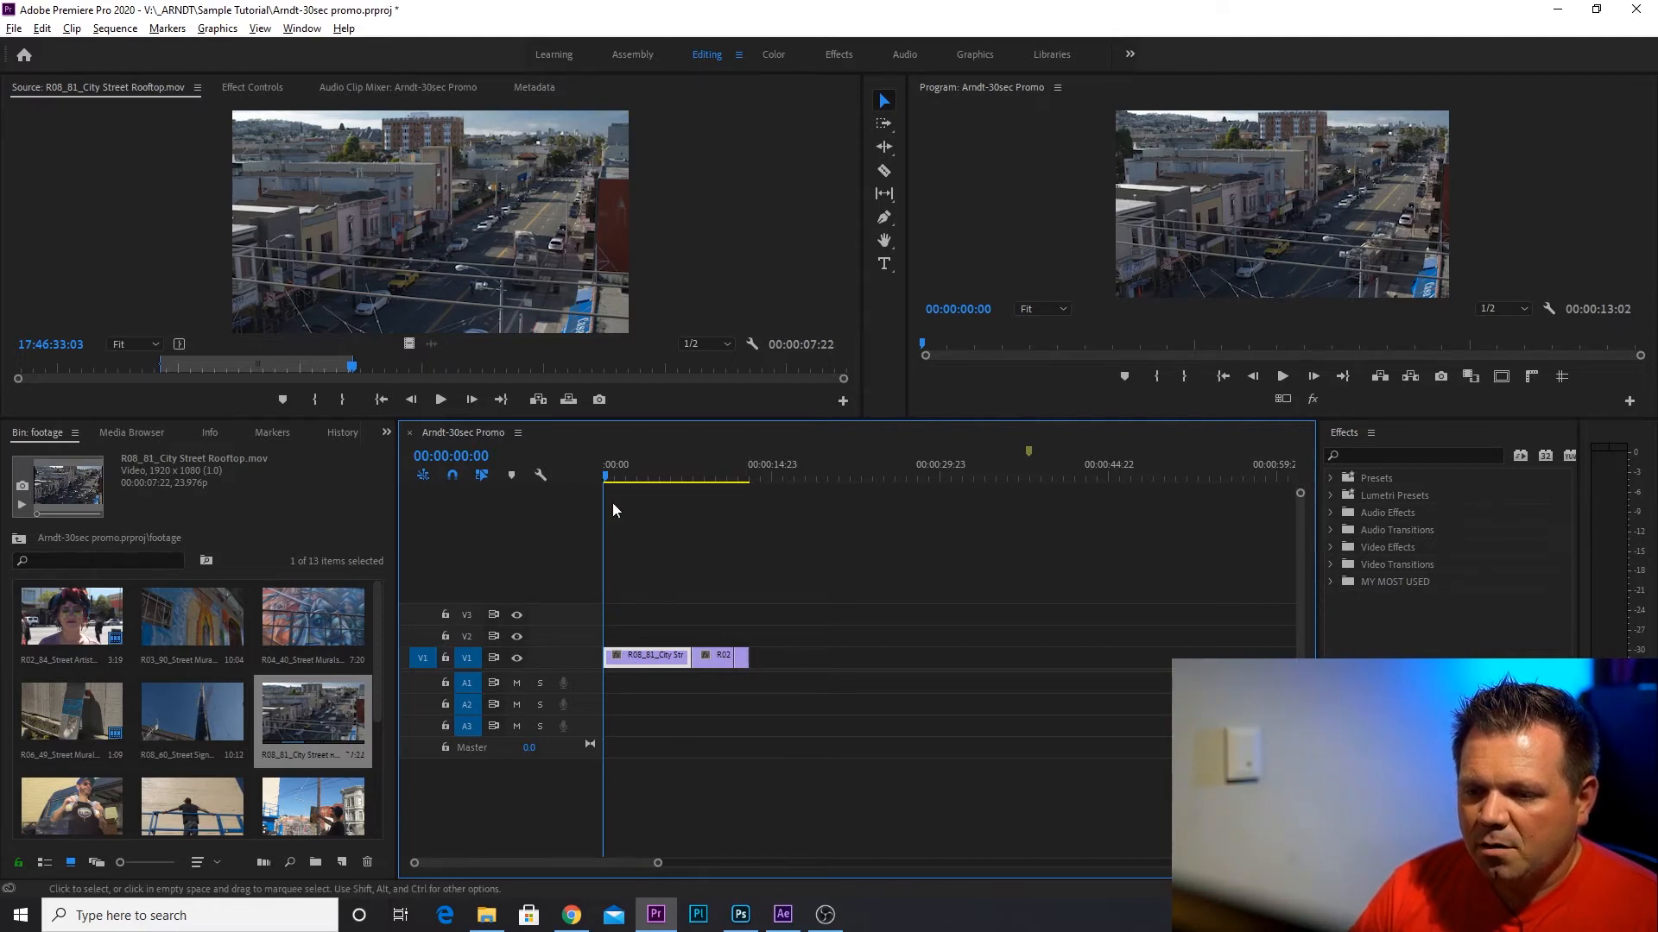
click(623, 477)
mouse_move(629, 481)
mouse_down()
mouse_move(760, 476)
mouse_move(609, 482)
mouse_up()
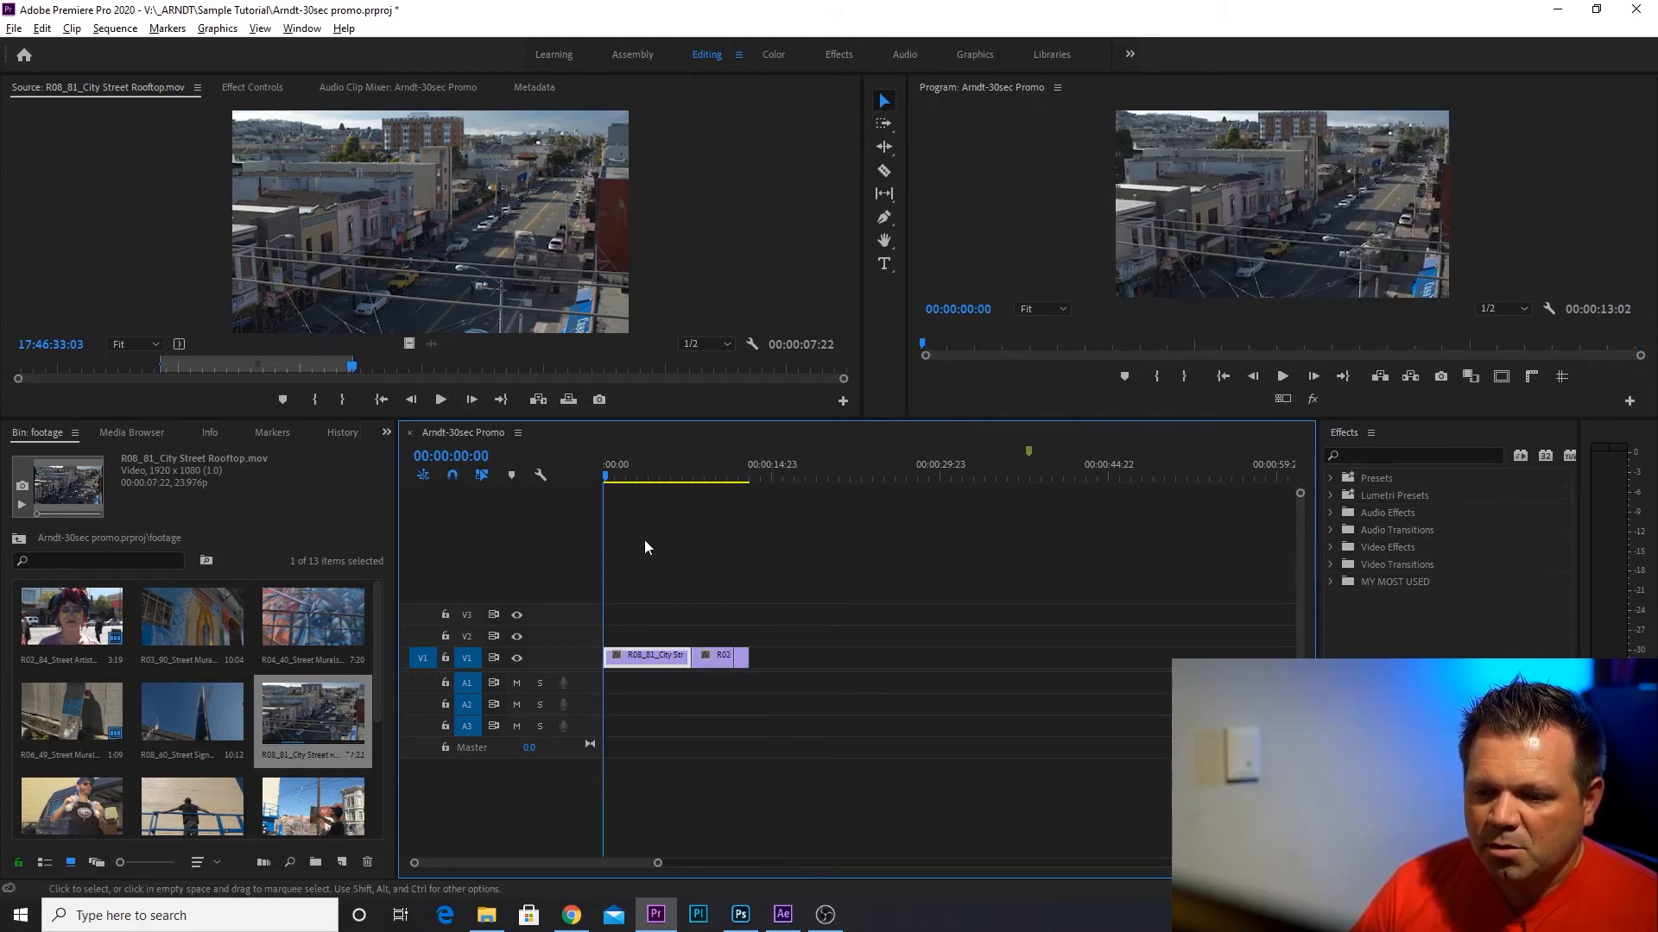
Load R08_60_Street Sign.mov, mark a range of about 00:00:01:12 and slide it further into the clip, around 00:59:41:05.
scroll(191, 717, down, 2)
scroll(190, 711, up, 2)
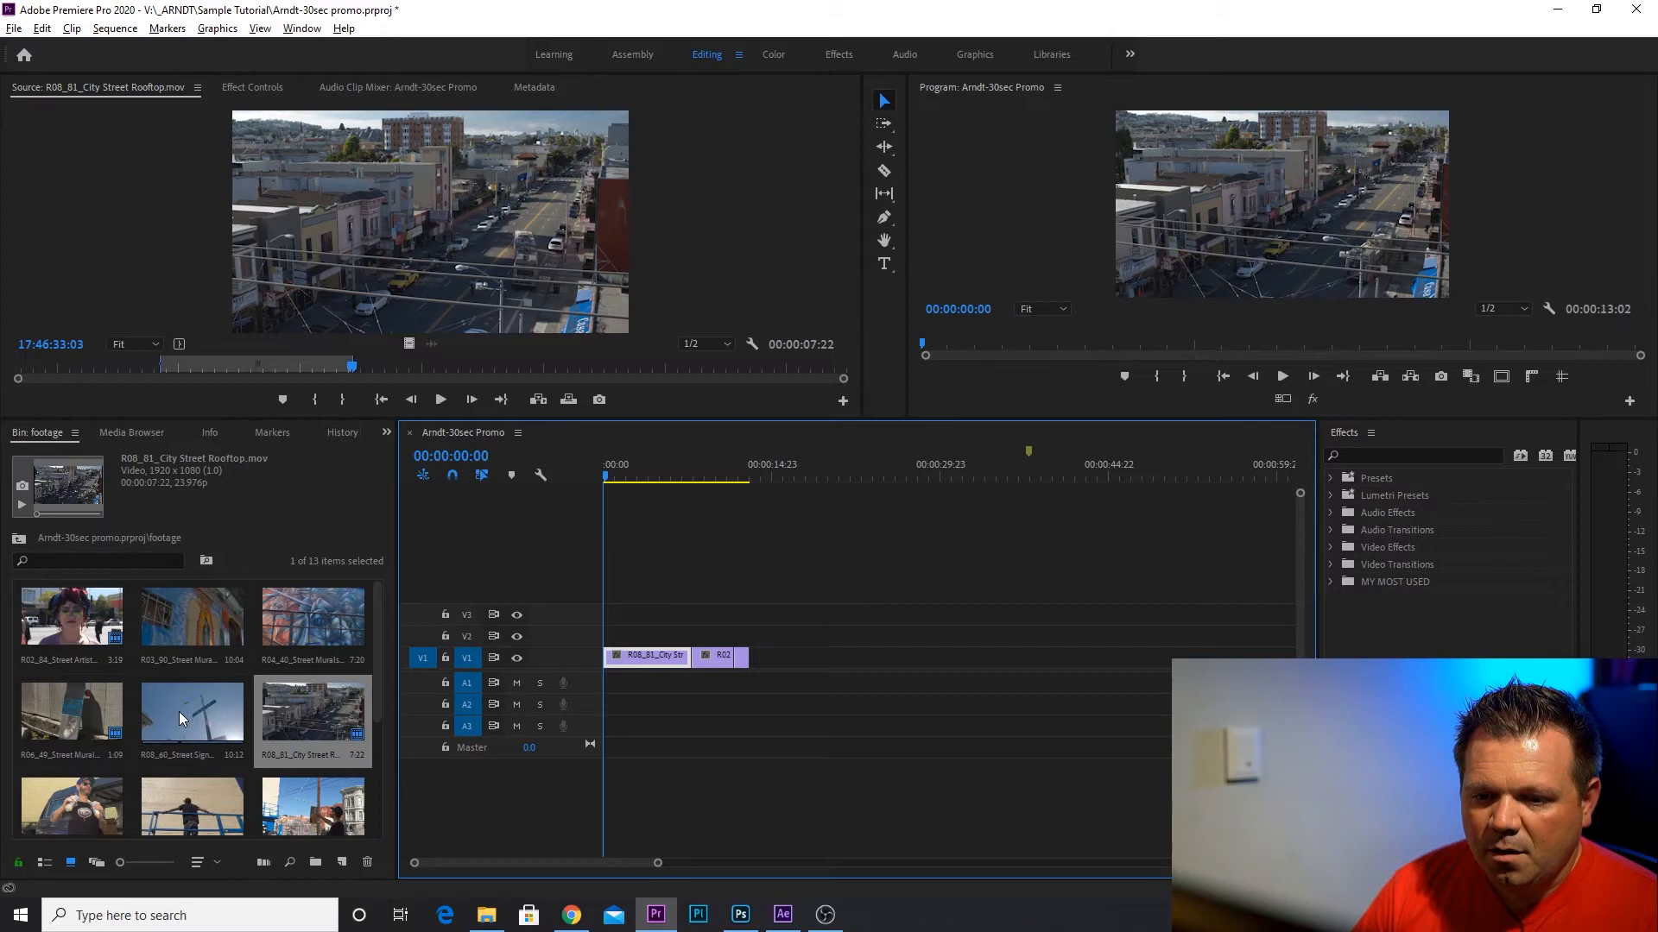
double_click(179, 712)
drag(18, 373, 317, 391)
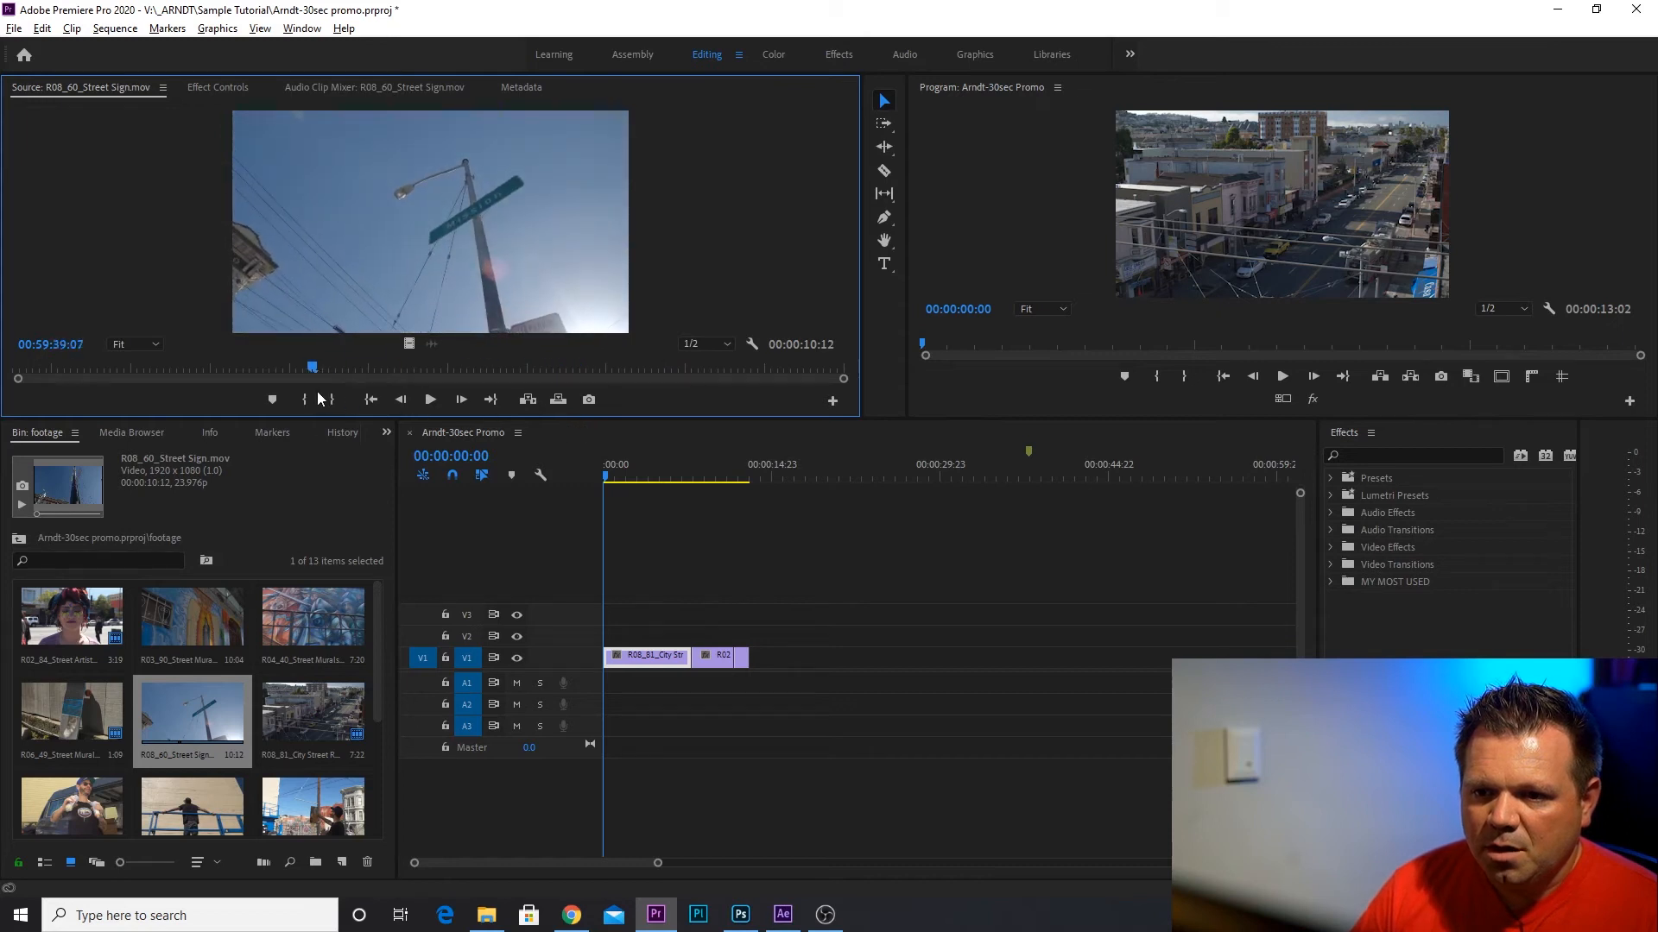
click(331, 398)
click(304, 370)
drag(305, 369, 473, 403)
click(314, 399)
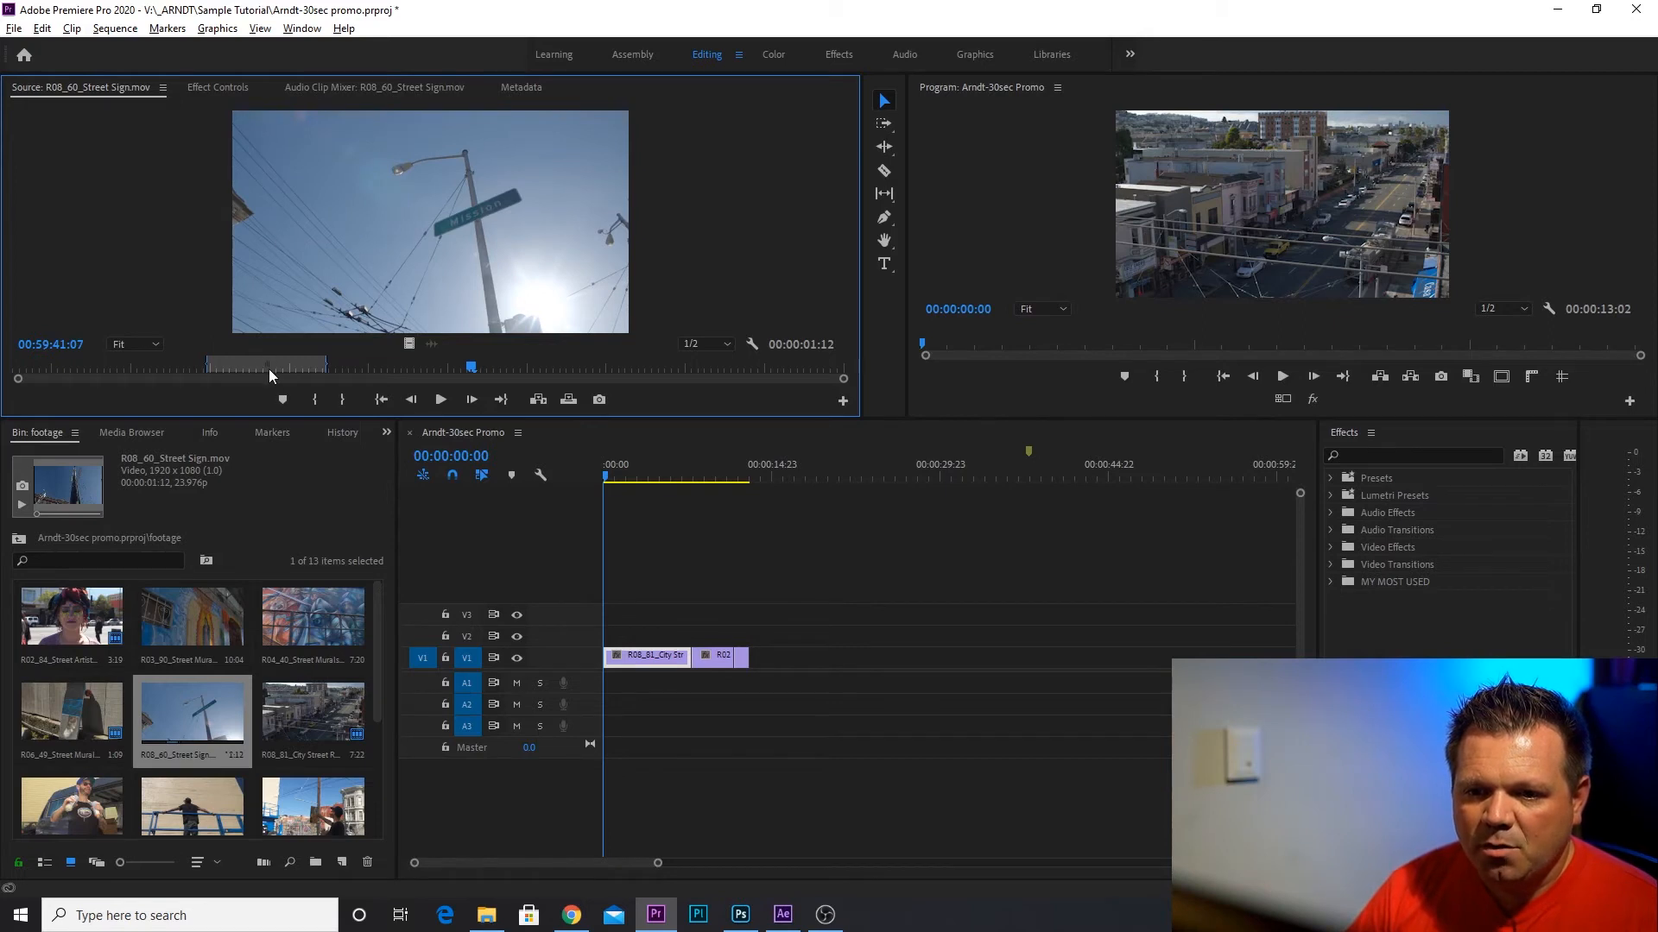
drag(267, 367, 470, 381)
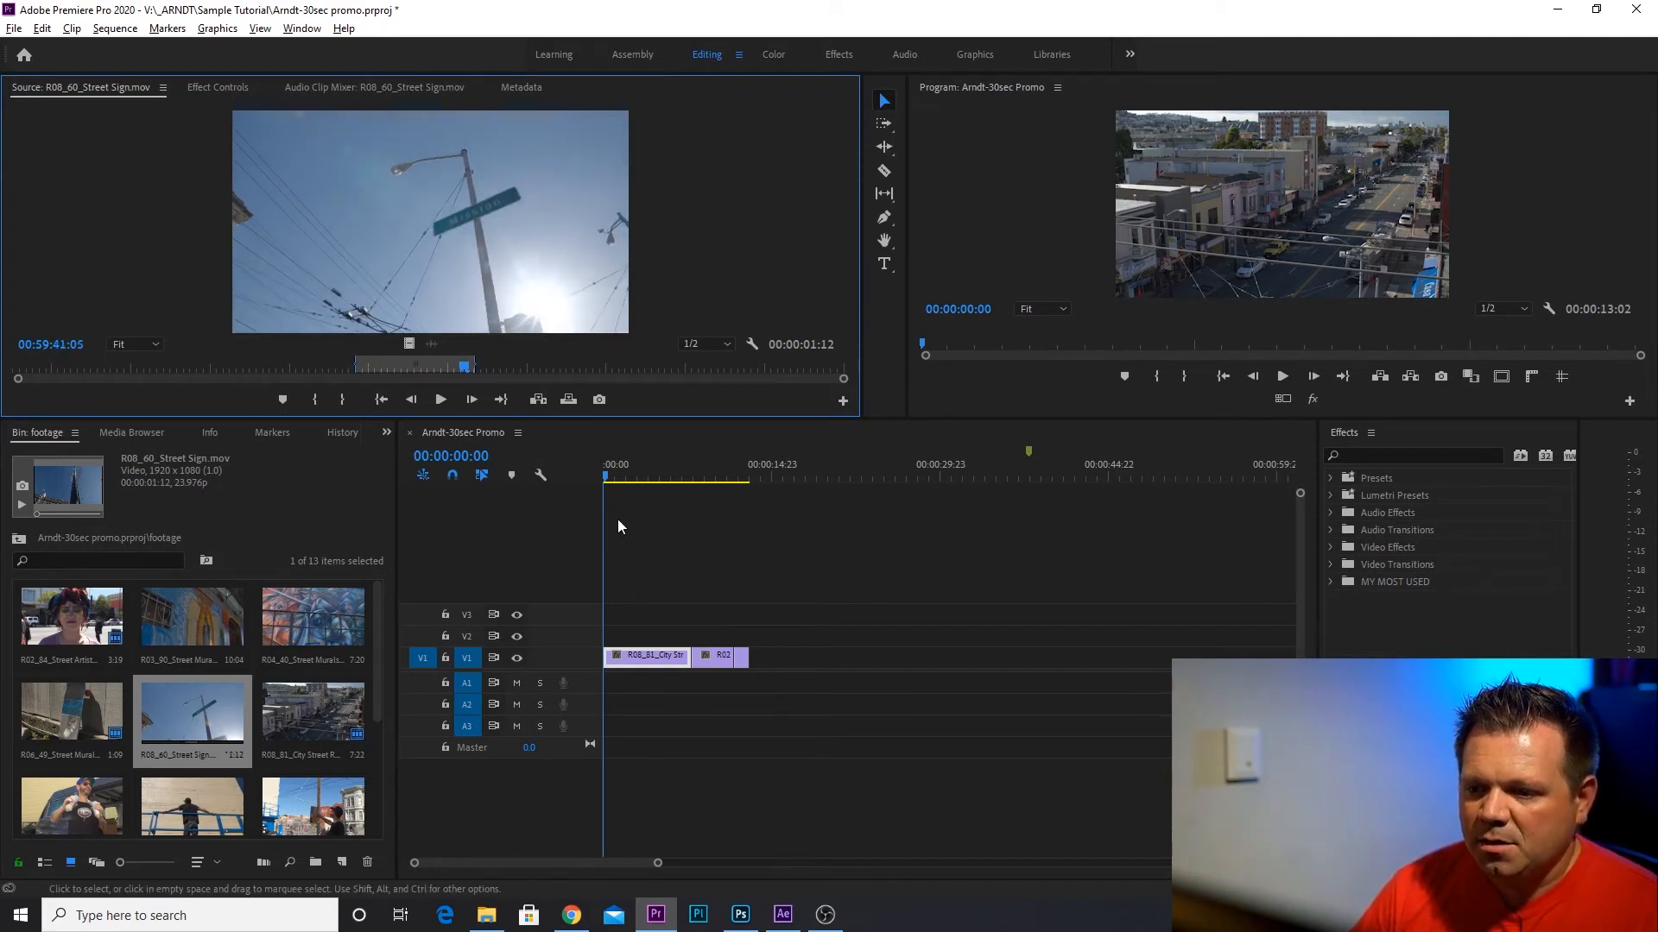
Insert the marked Street Sign excerpt at the very start of the sequence, ahead of the City Street Rooftop clip.
mouse_move(631, 481)
mouse_down()
mouse_move(651, 473)
mouse_move(611, 477)
mouse_move(639, 483)
mouse_up()
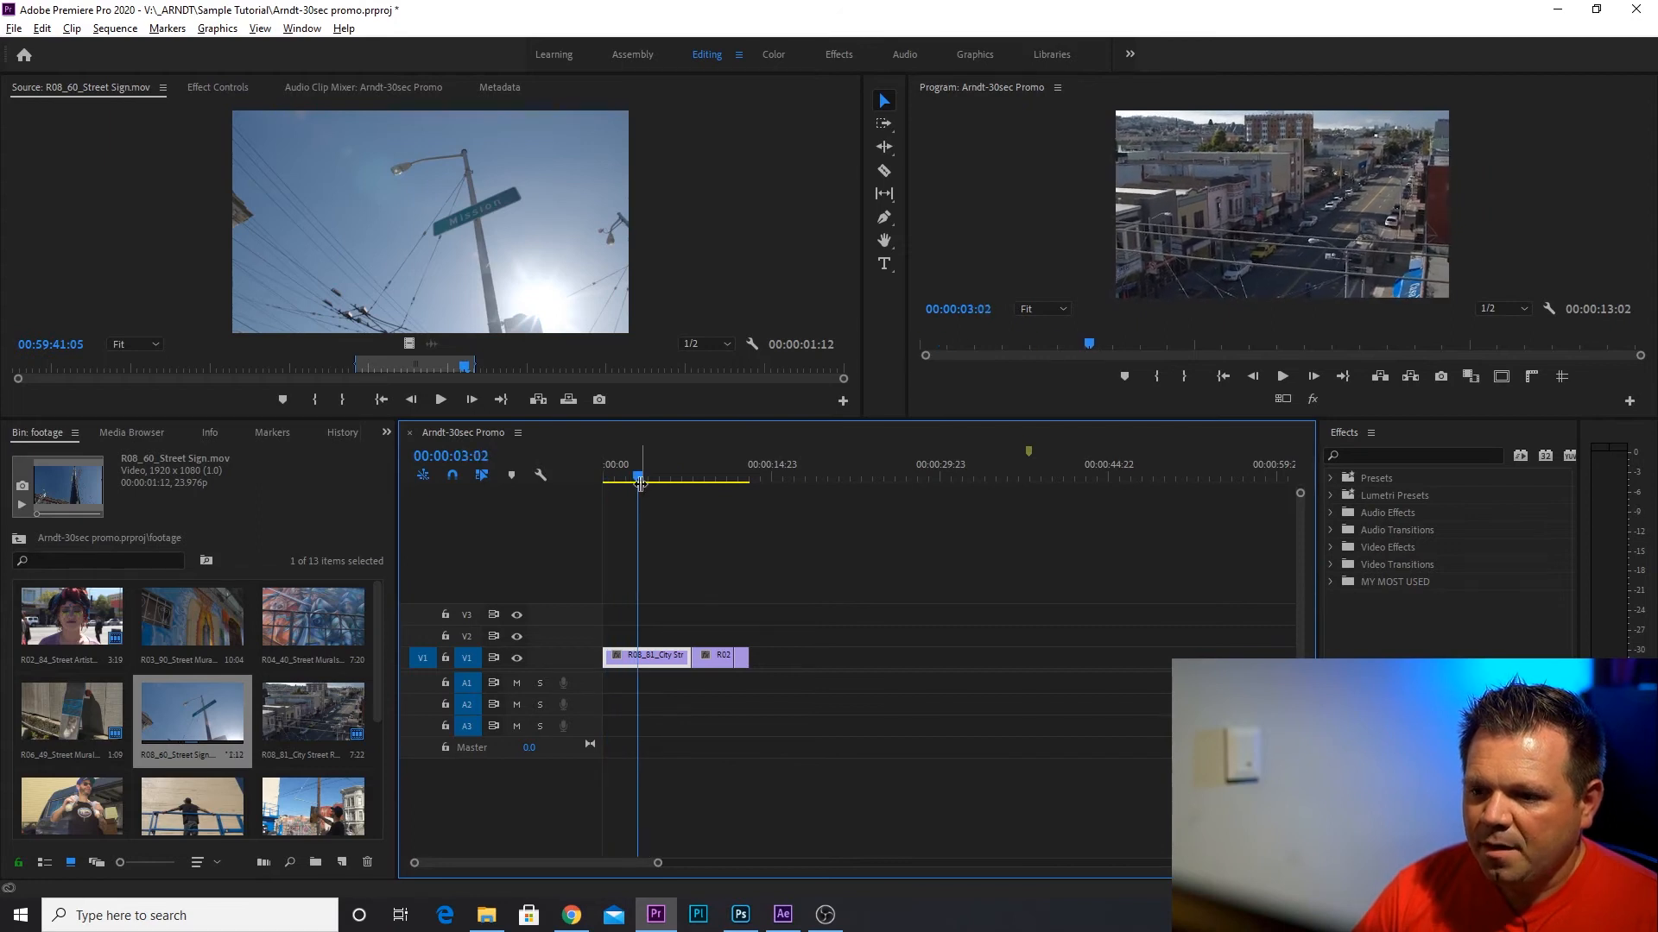
key(Home)
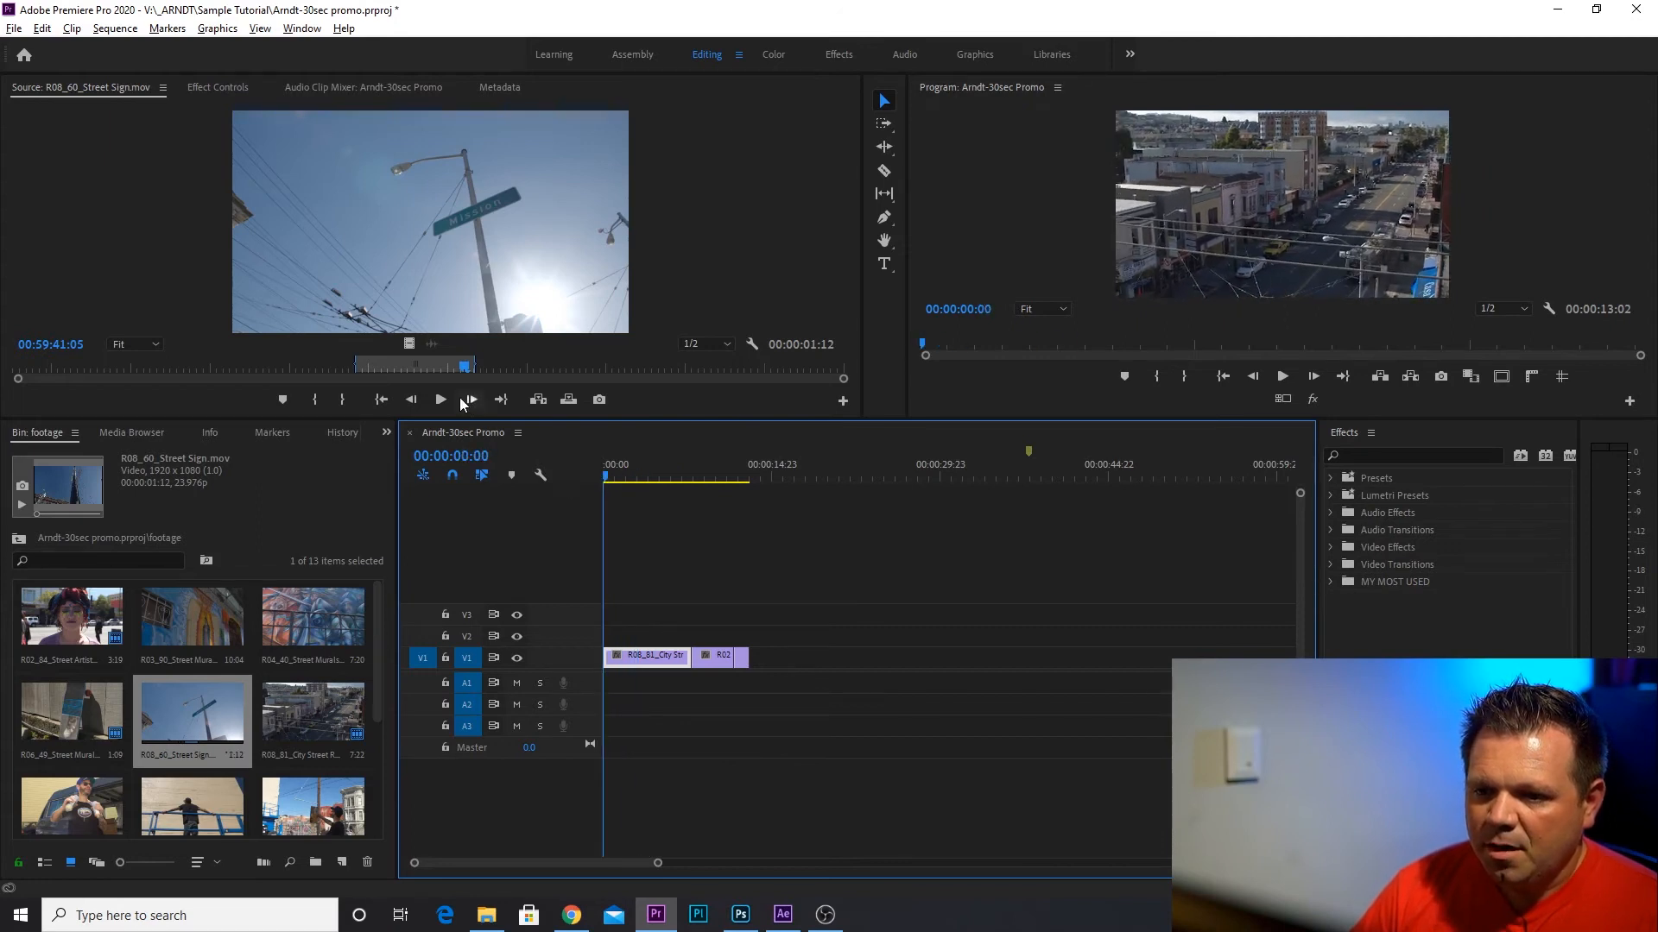
click(539, 402)
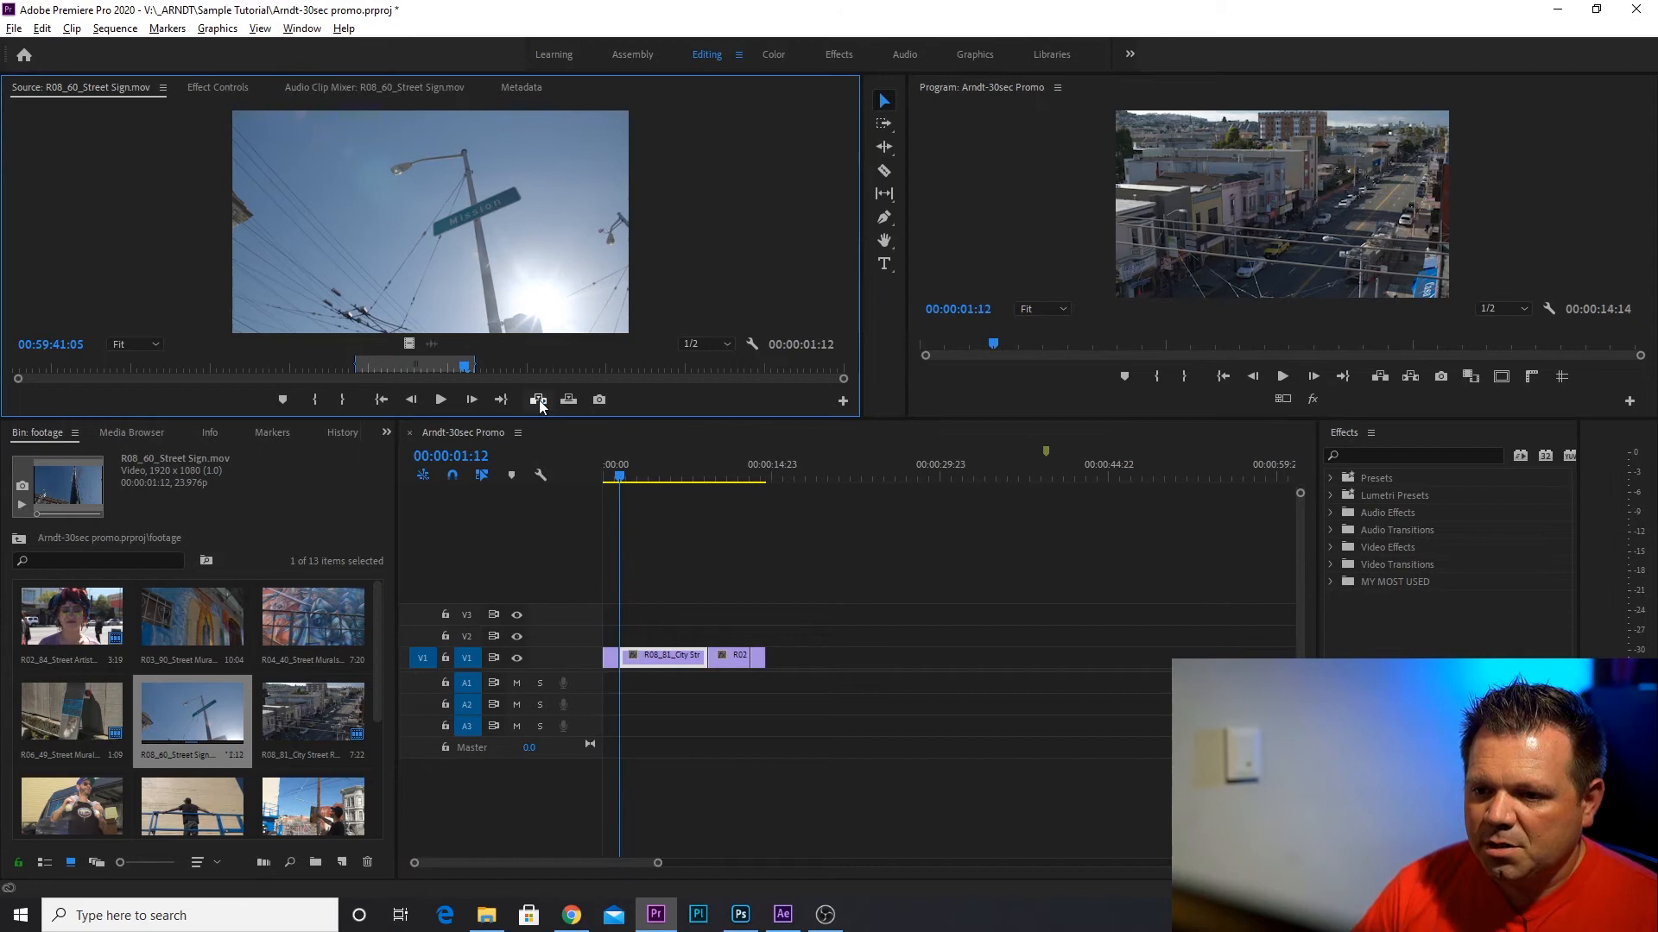
Move the City Street Rooftop clip to V2, well past the other clips, and ripple delete the gap left on V1.
drag(605, 478, 634, 478)
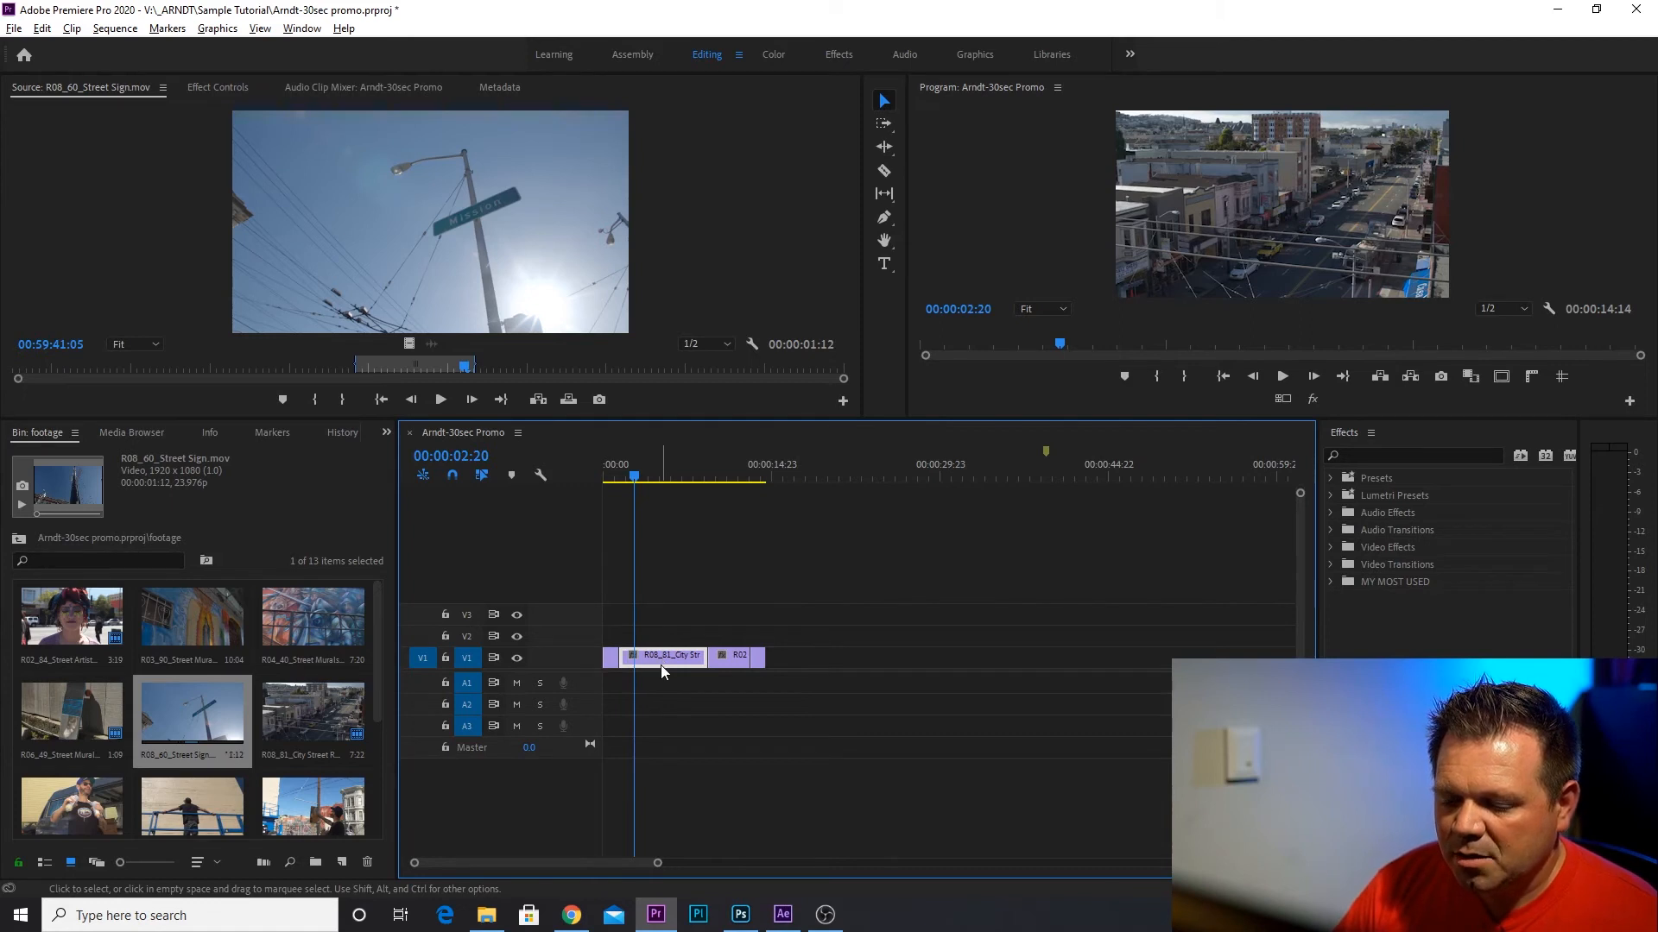
drag(660, 665, 914, 637)
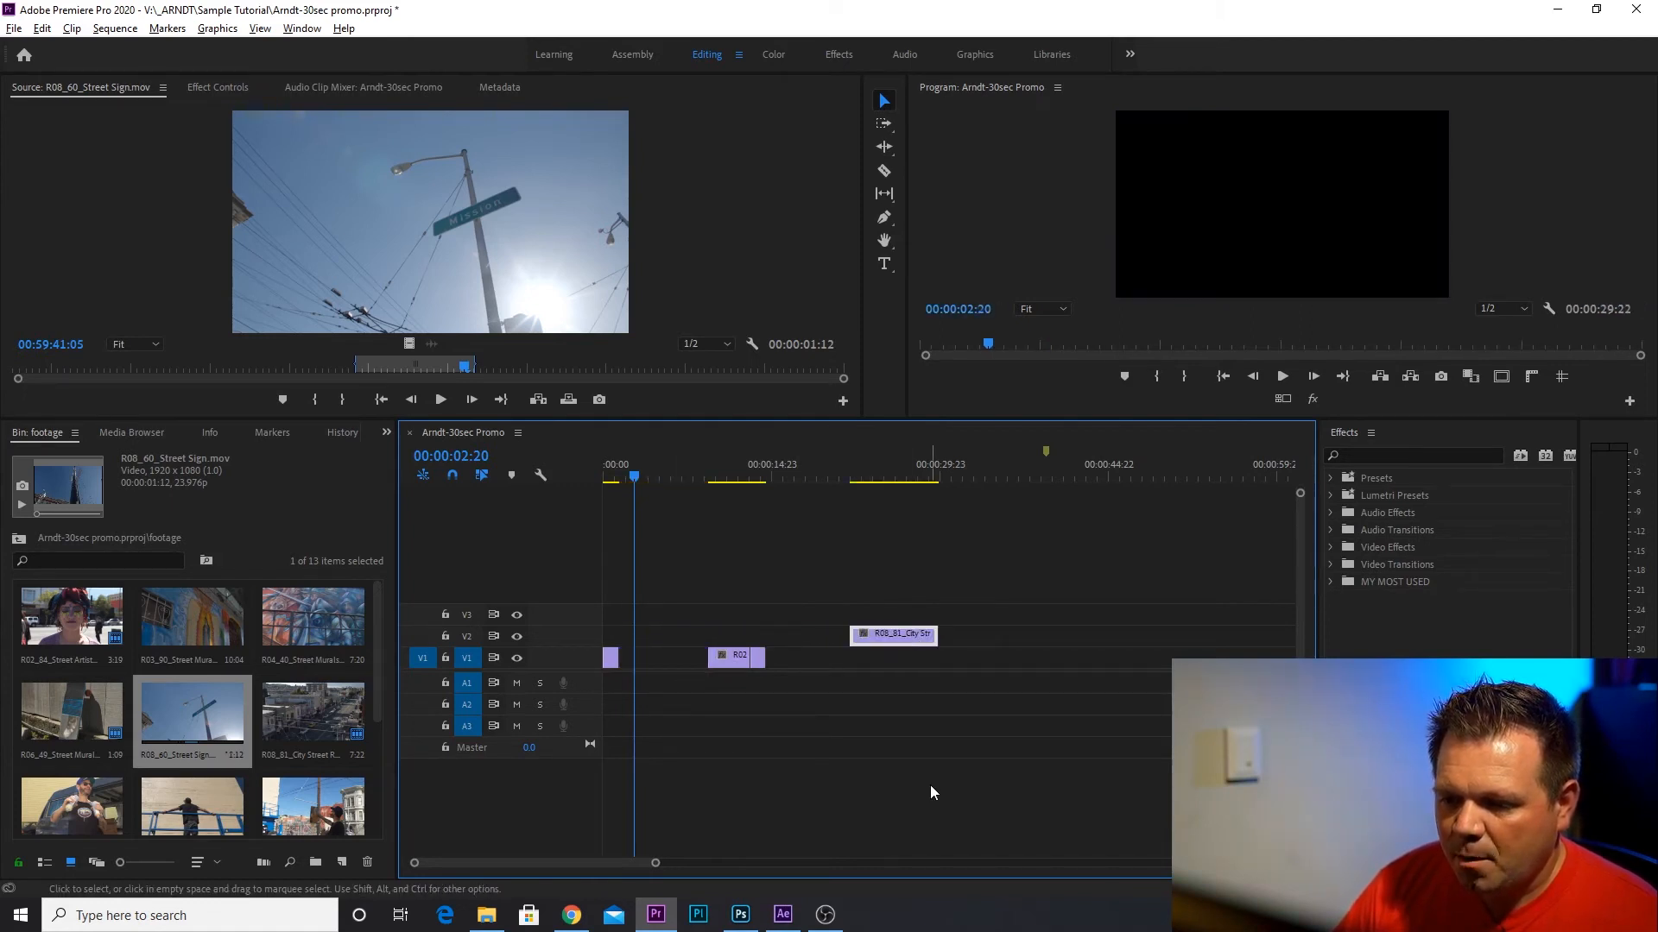
mouse_move(714, 472)
mouse_down()
mouse_move(744, 472)
mouse_move(726, 473)
mouse_up()
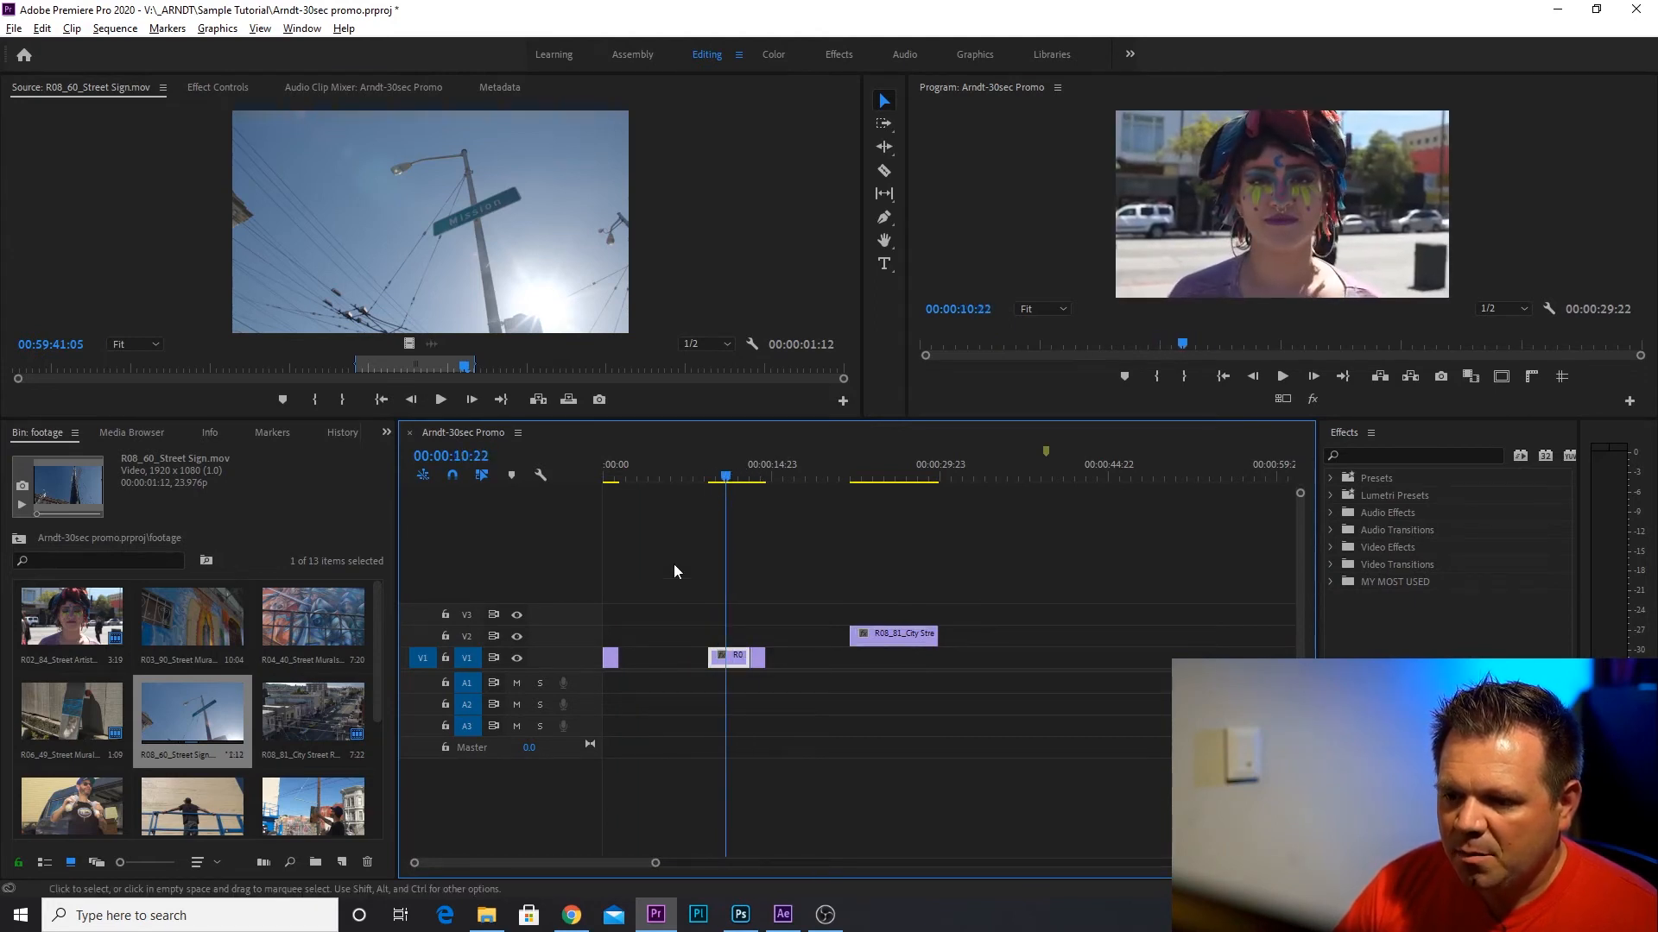
click(653, 658)
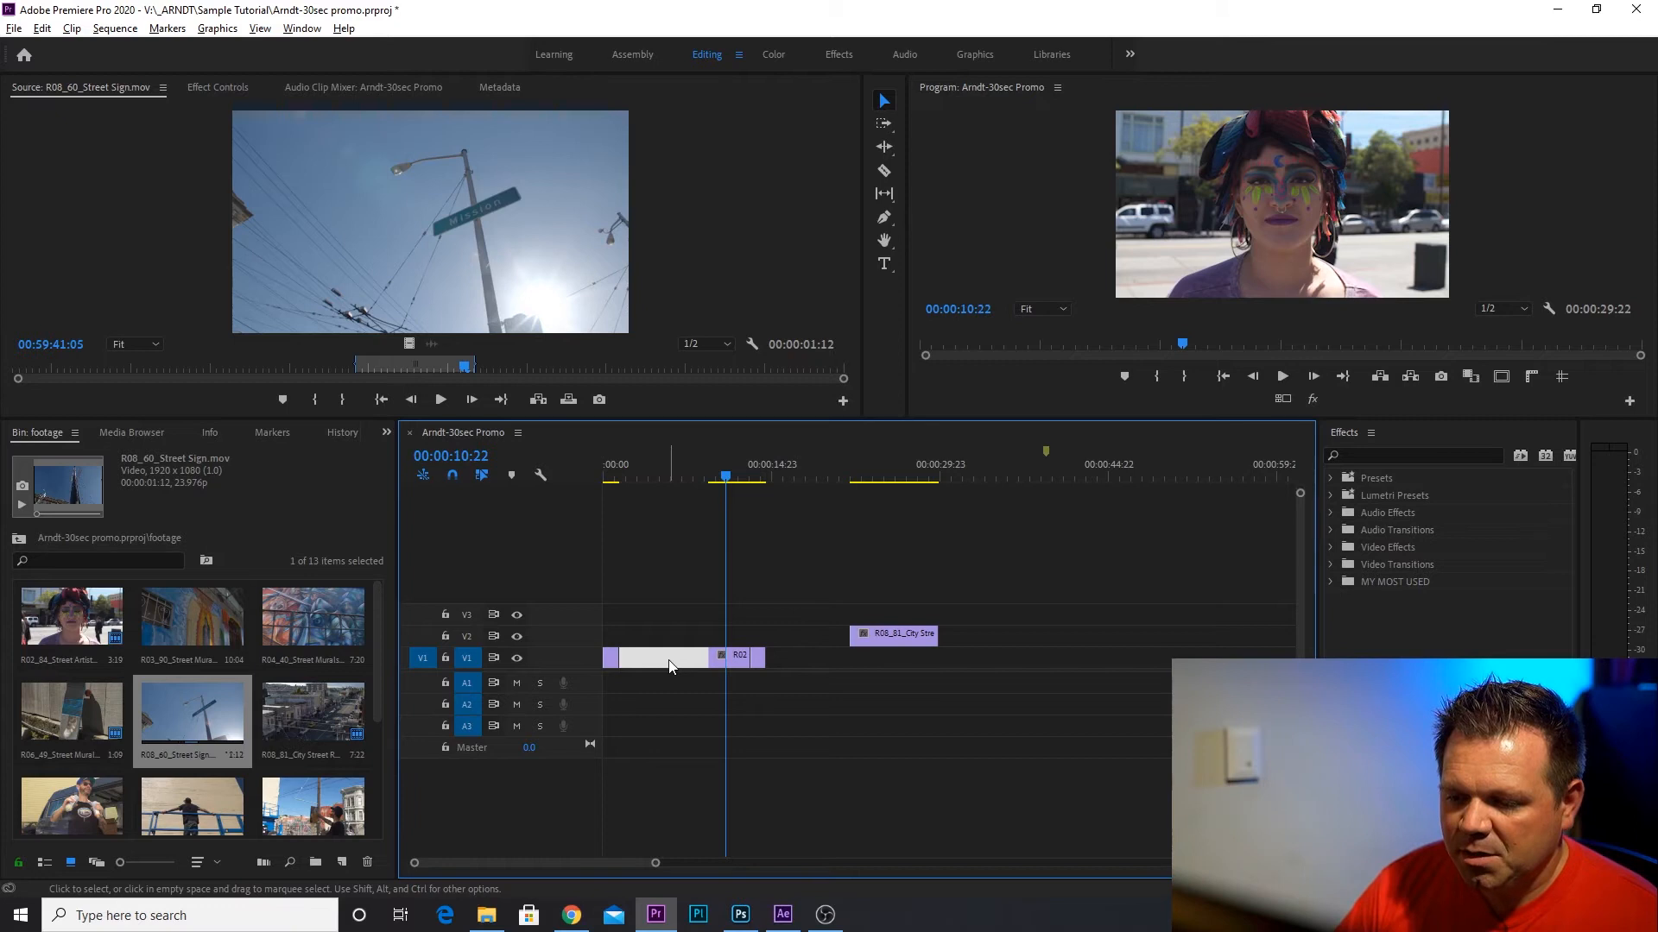
key(Delete)
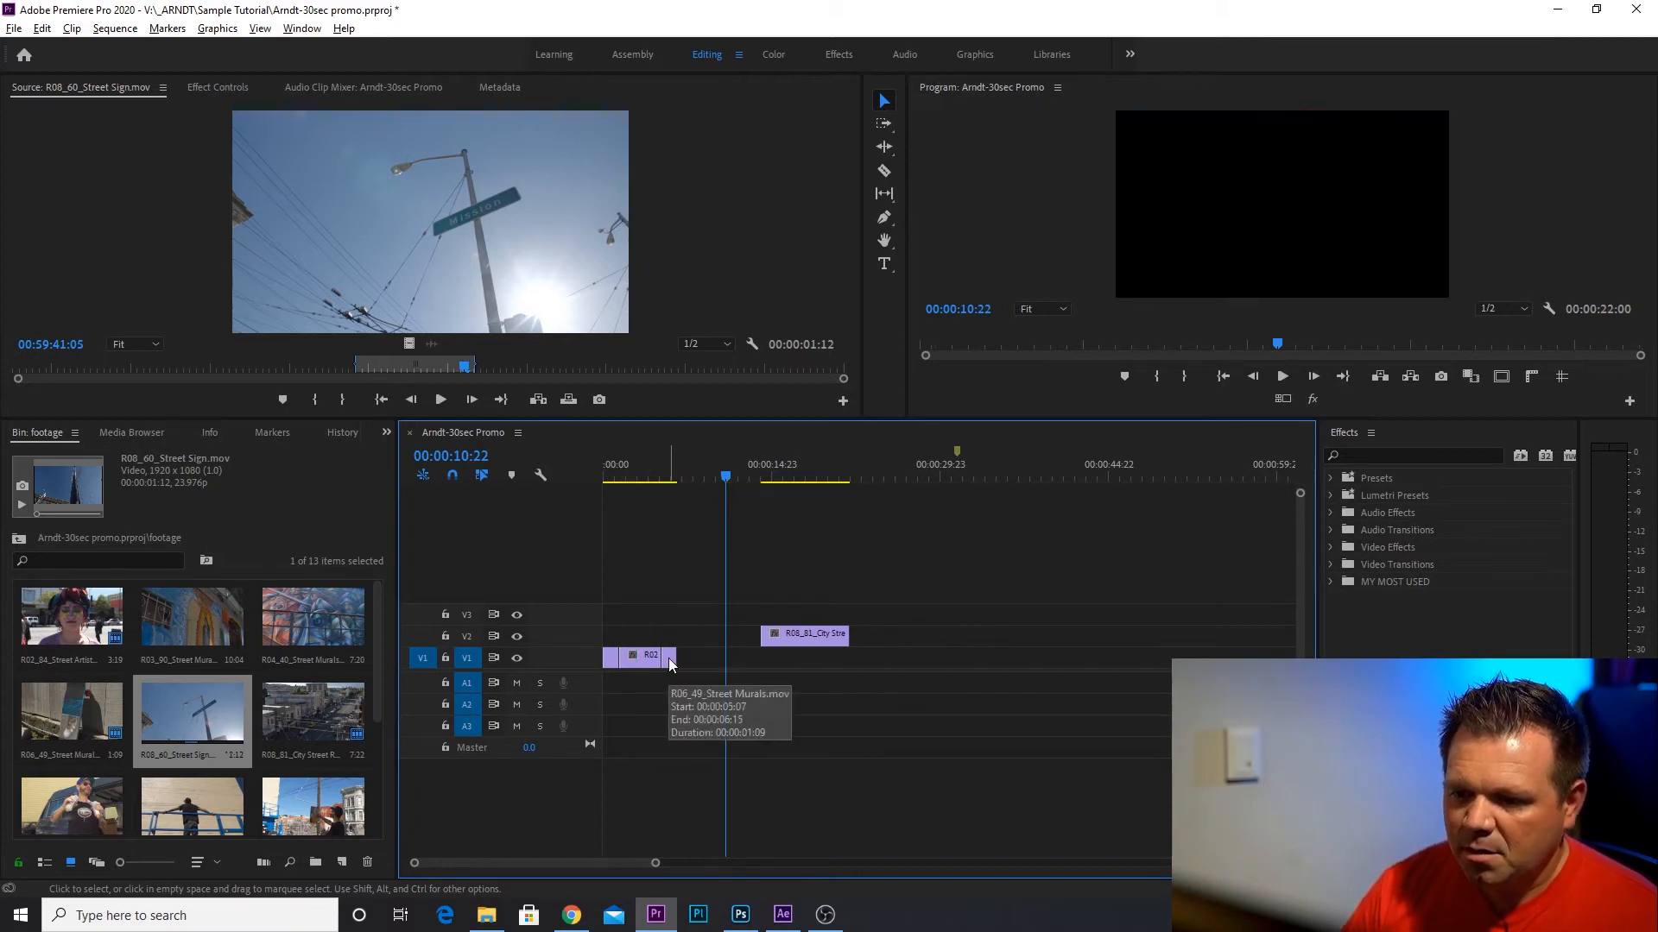
Mark a range of about 00:00:01:15 in R04_40_Street Murals.mov and place its video on V2 at 00:00:02:15, over the Street Artist clip.
drag(617, 472, 633, 472)
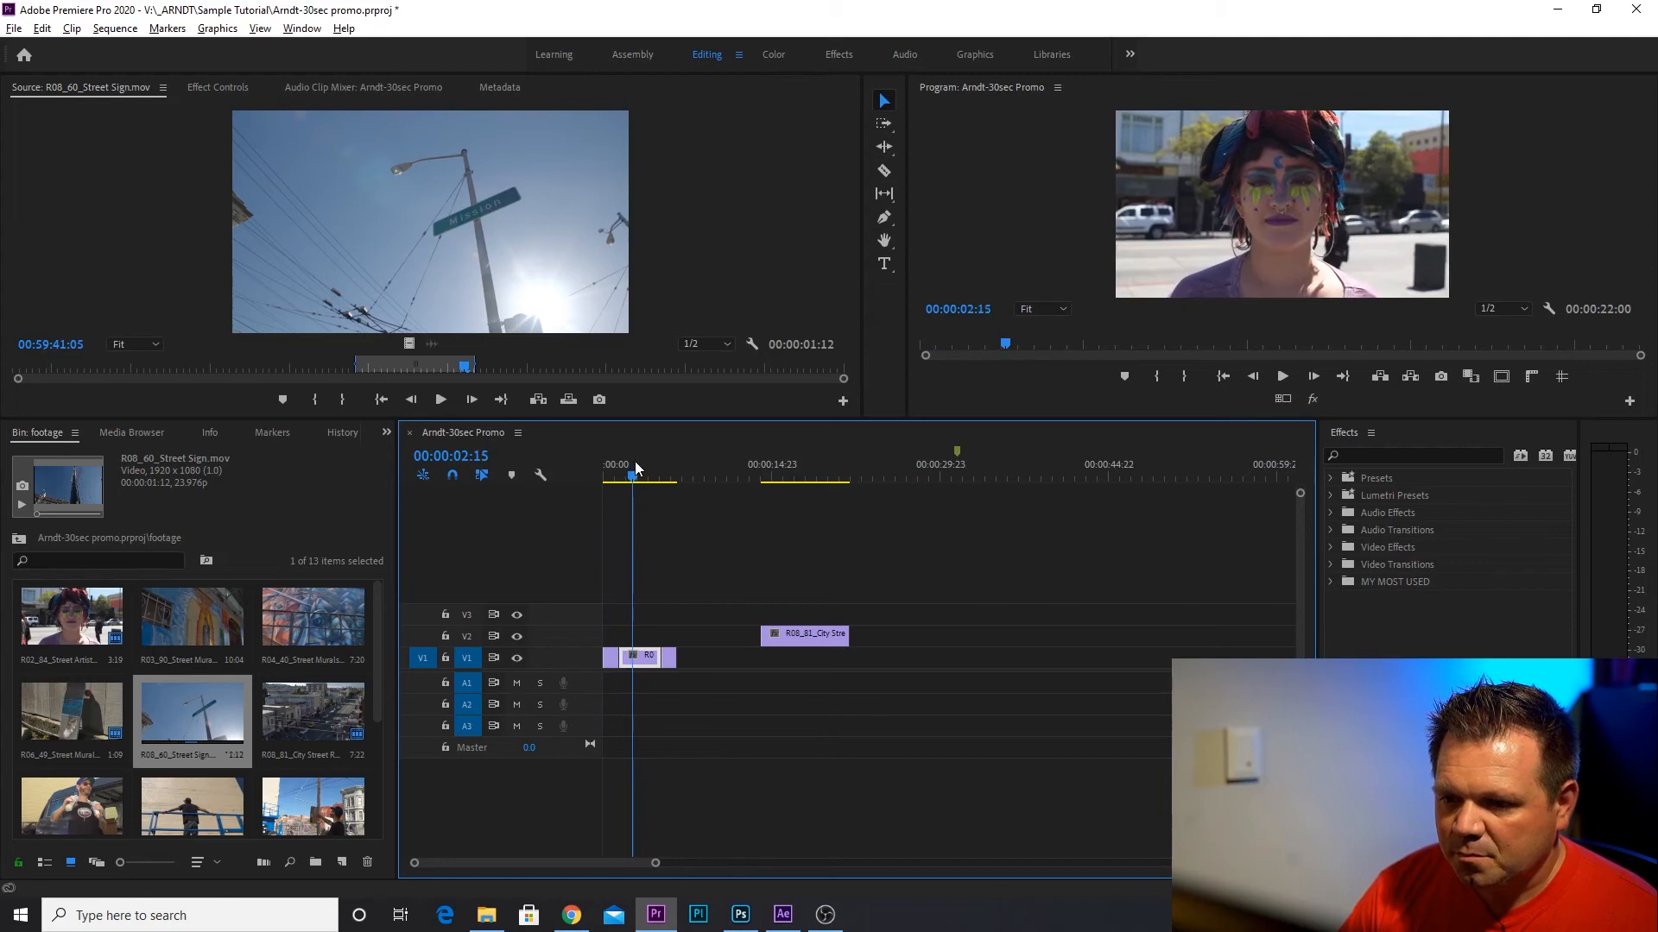
double_click(309, 617)
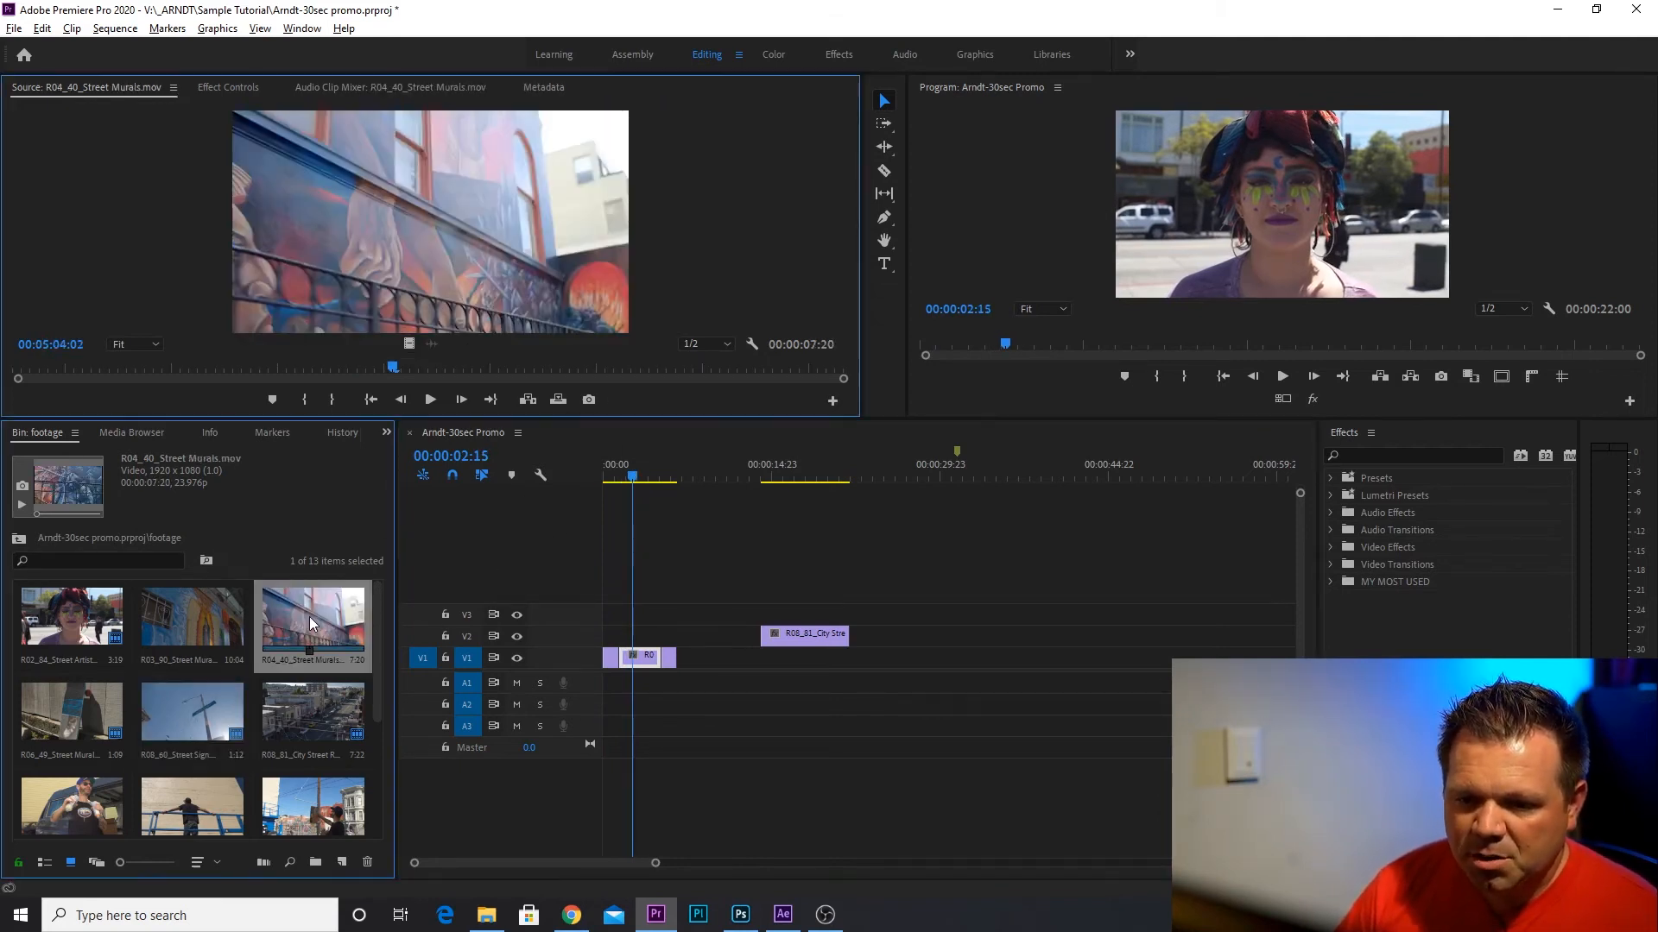
mouse_move(50, 368)
mouse_down()
mouse_move(340, 369)
mouse_move(335, 396)
mouse_move(363, 365)
mouse_move(500, 365)
mouse_up()
click(306, 400)
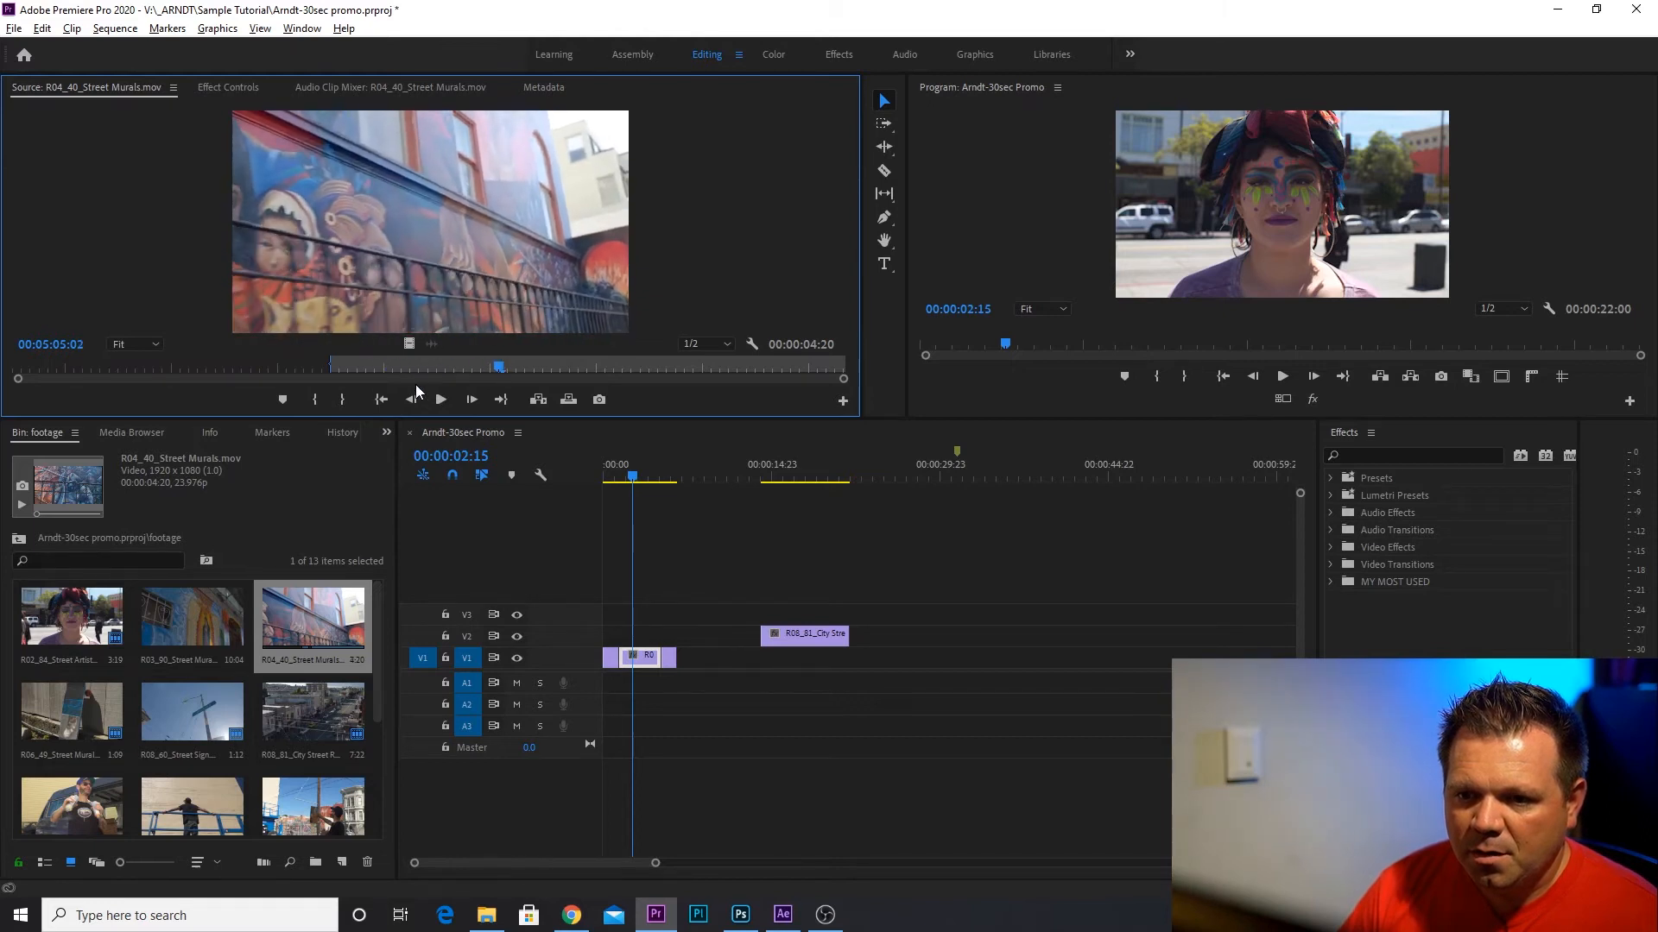
click(344, 400)
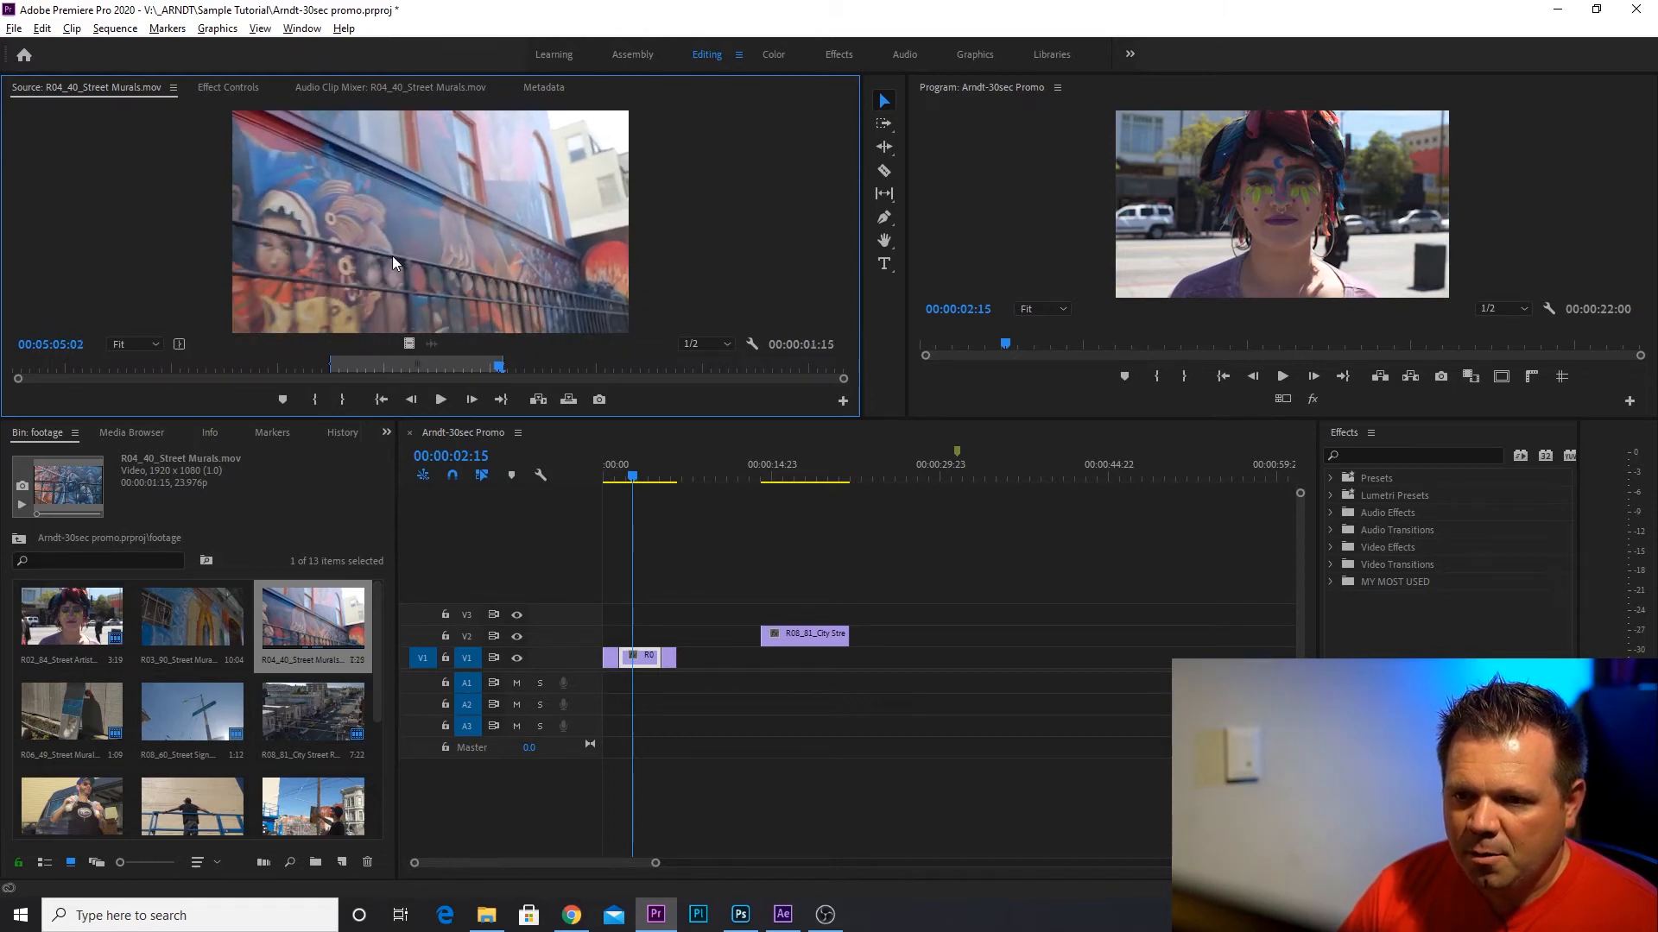
drag(408, 342, 641, 641)
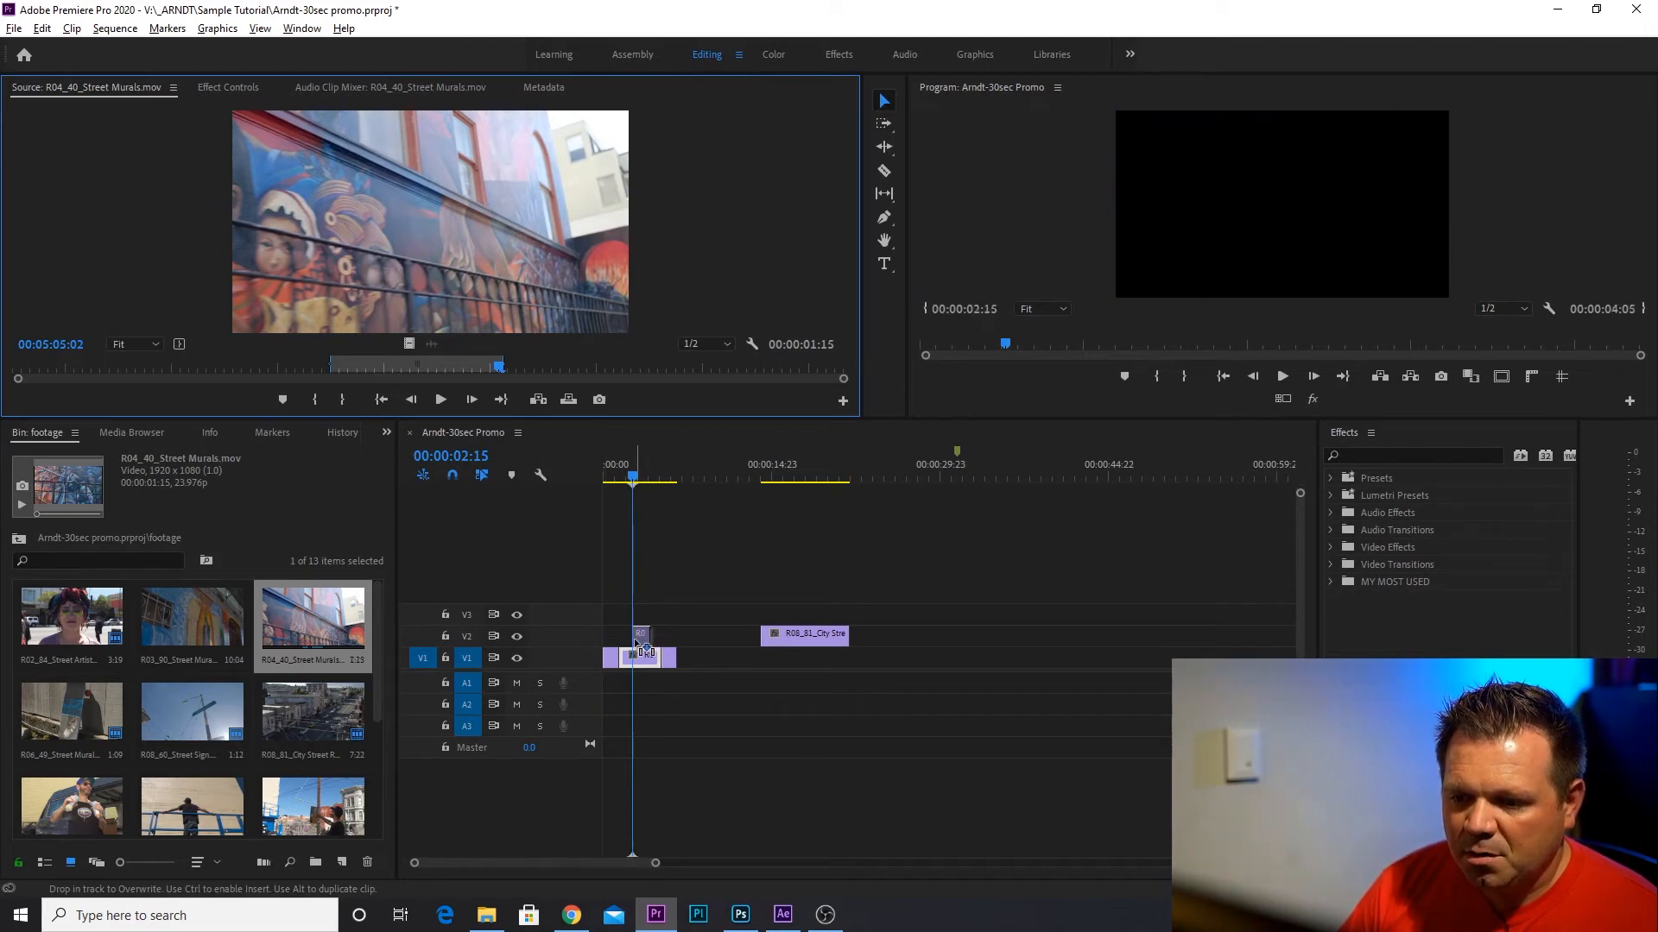
Mark a range of about 00:00:02:20 in R03_90_Street Murals.mov and place its video on V1 at 00:00:06:16, after the last clip.
double_click(194, 623)
drag(99, 370, 554, 366)
click(309, 399)
click(349, 364)
click(347, 399)
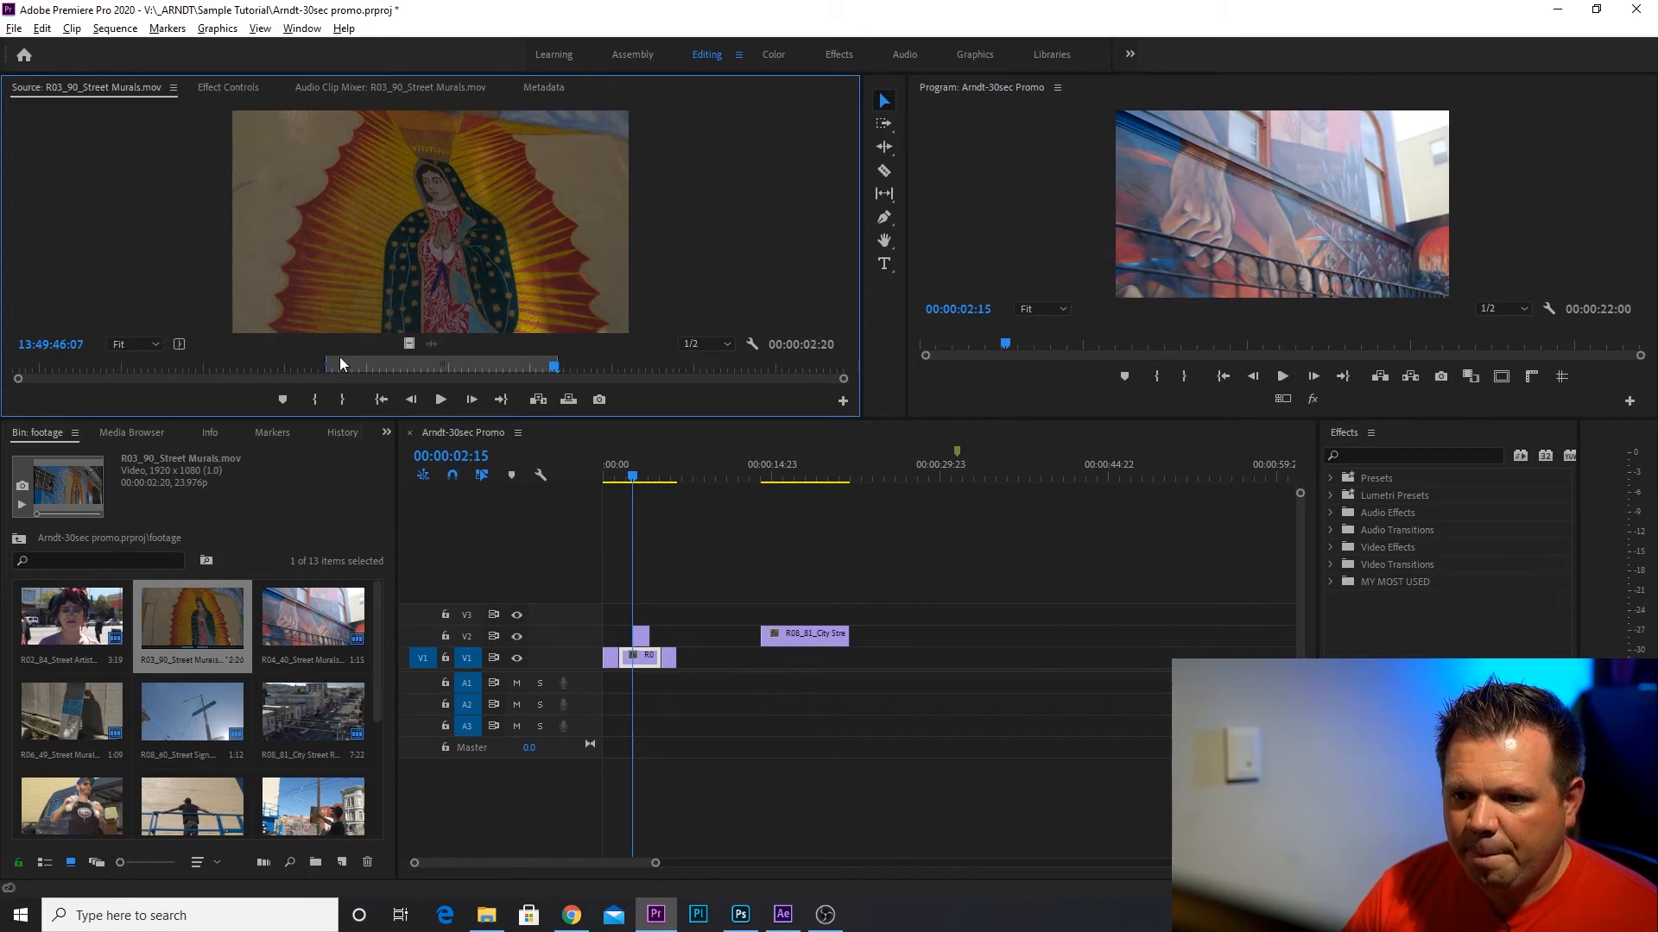
drag(631, 474, 678, 479)
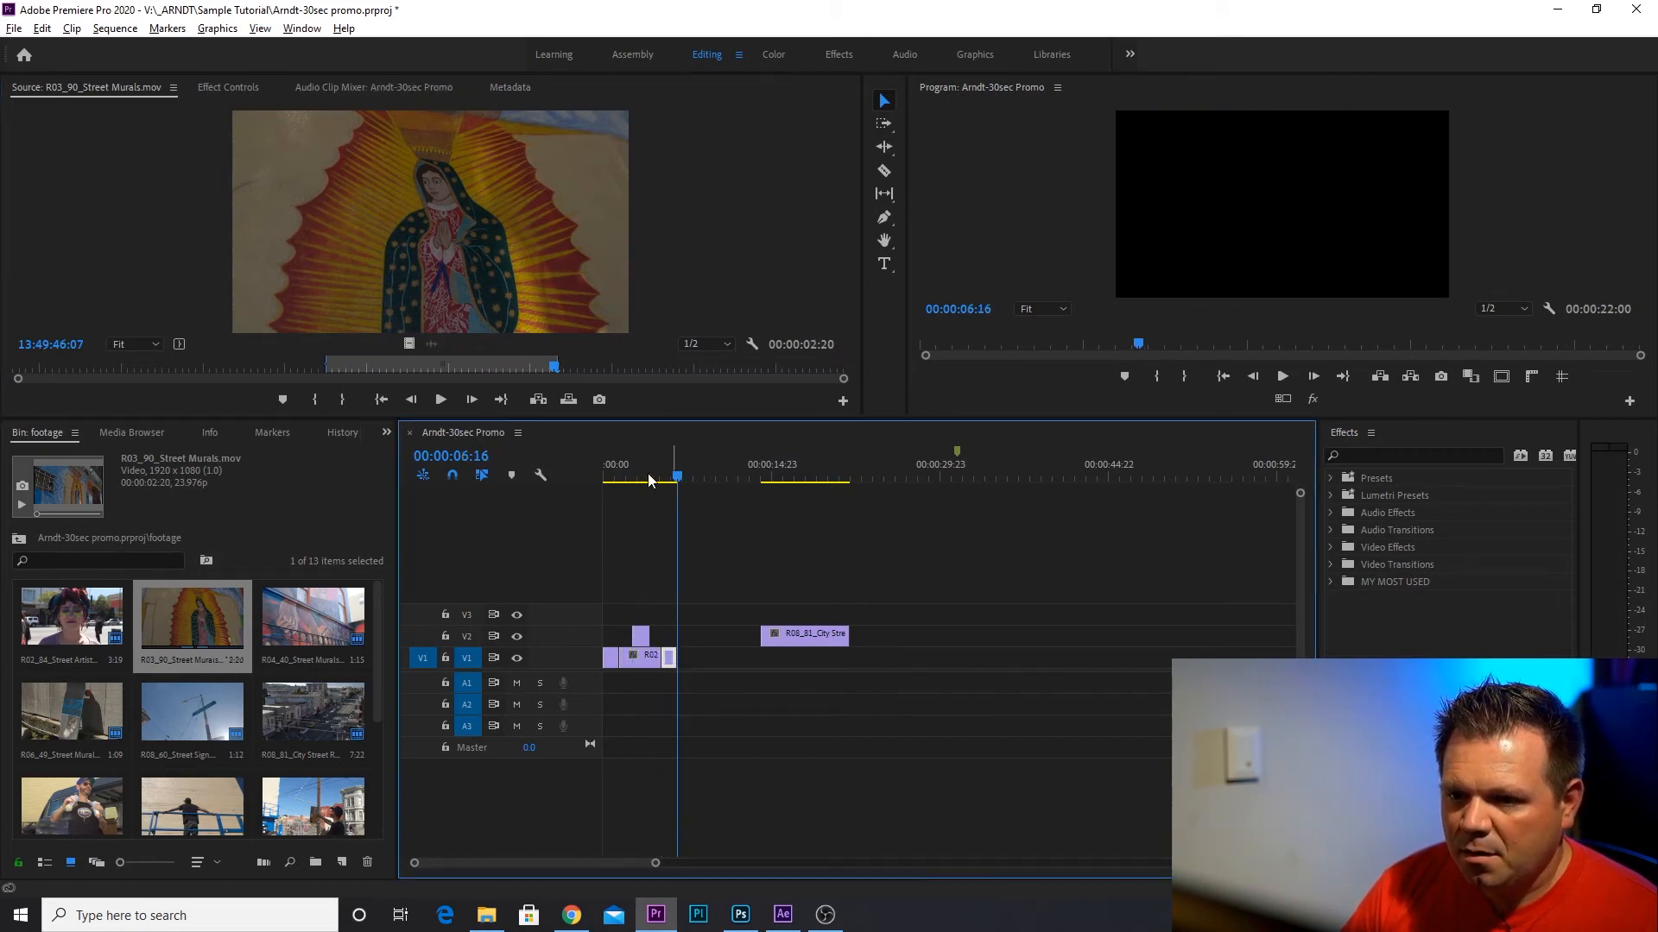
drag(407, 344, 690, 658)
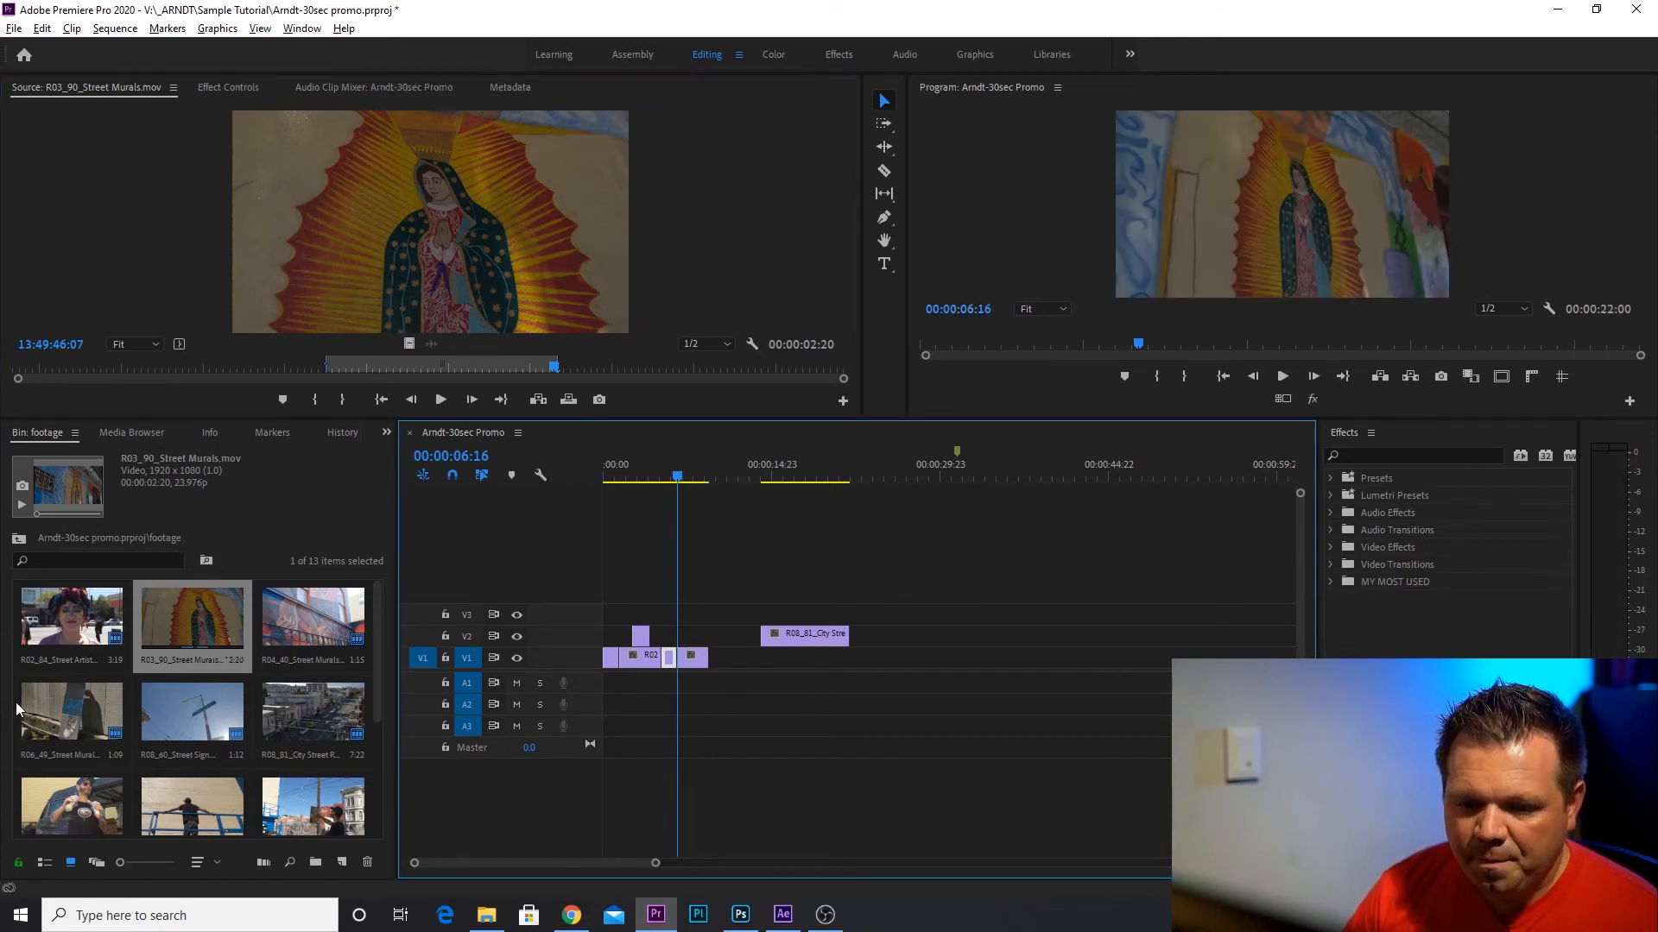
Load R05_55_Mural Prep.mov in the Source monitor and mark a range of about 00:00:01:16.
double_click(198, 819)
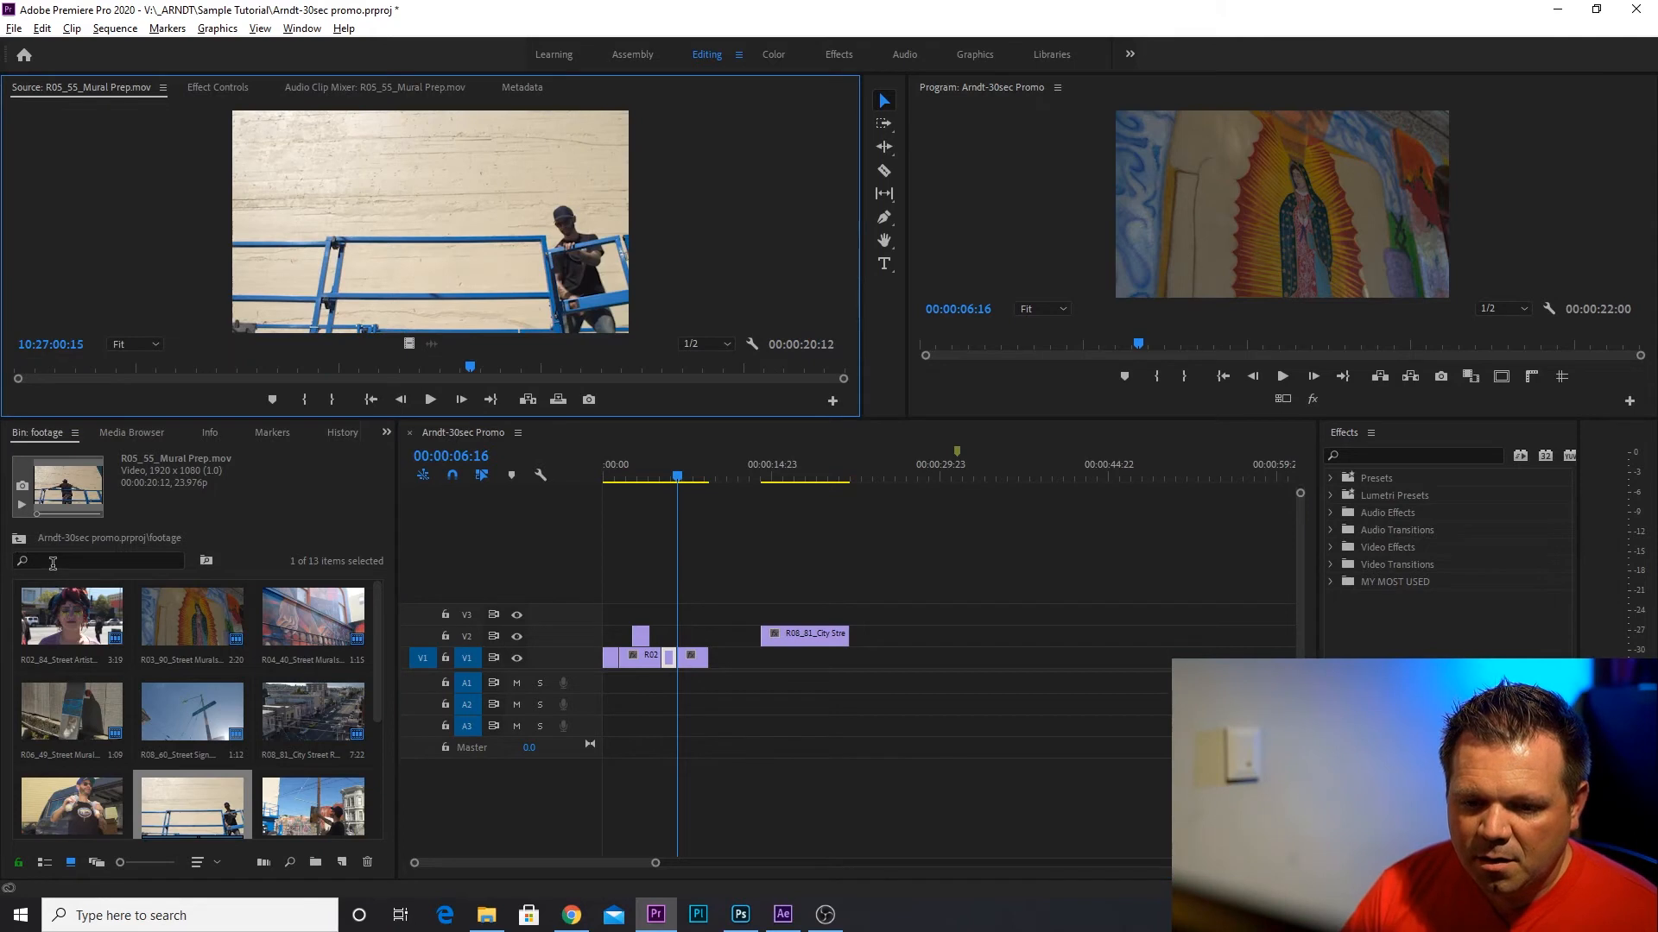
scroll(276, 690, down, 3)
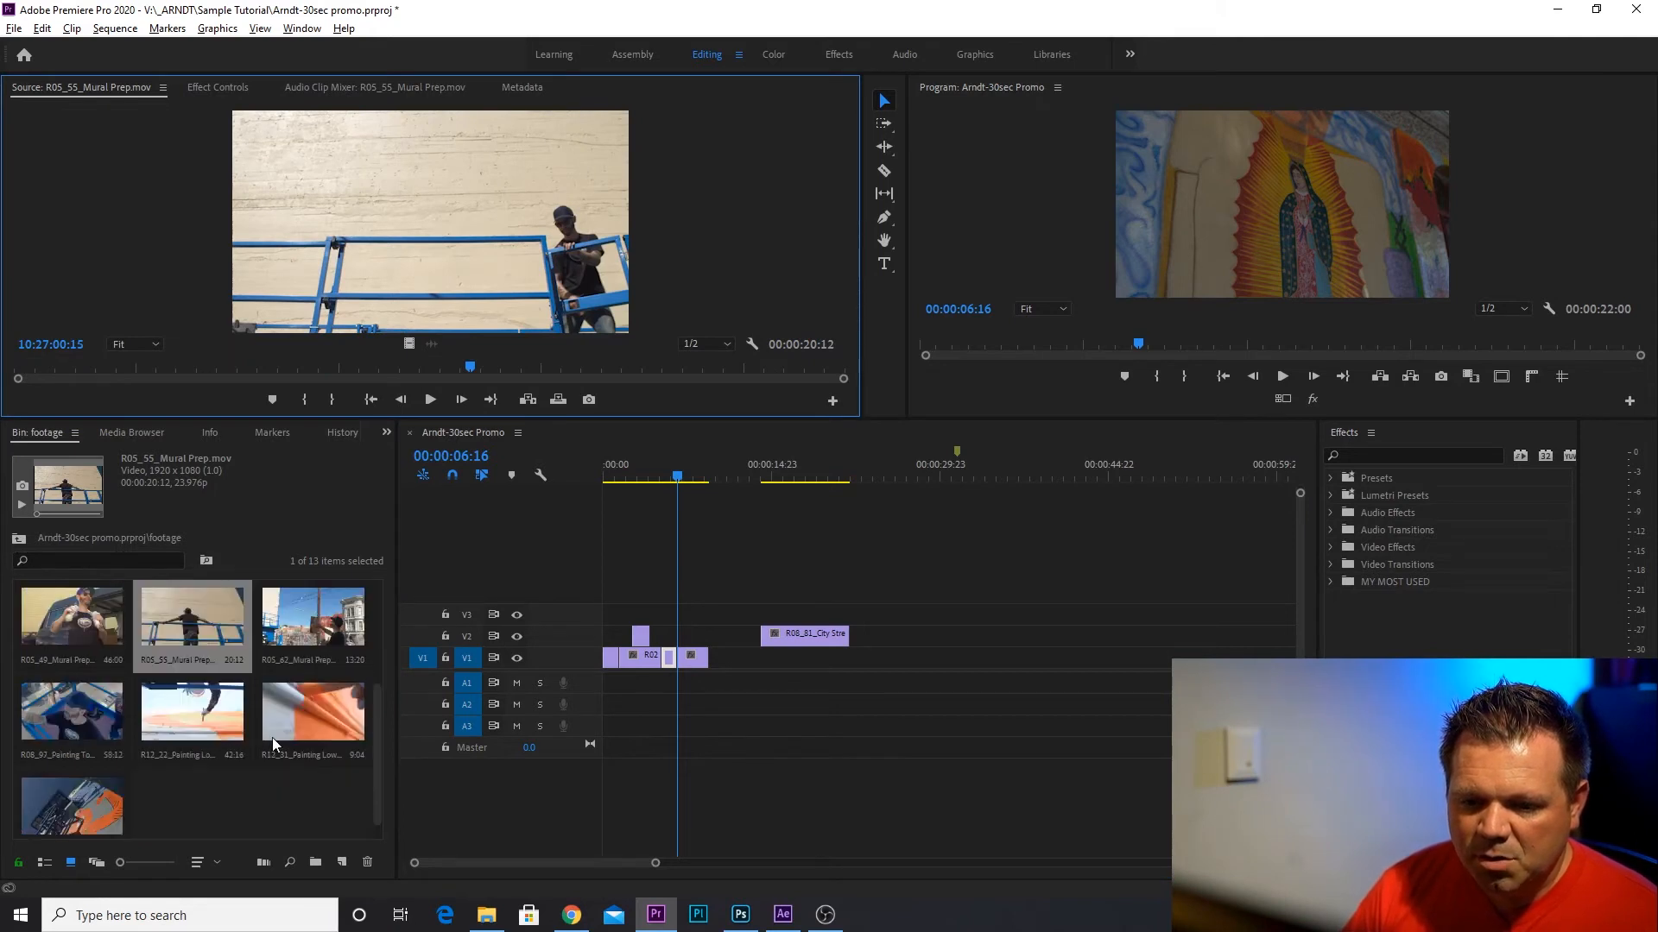
drag(221, 369, 245, 417)
click(304, 406)
key(space)
click(342, 399)
key(space)
Preview the opening of the Mural Prep footage and place the marked video on V2, starting where the R03_90 mural clip on V1 ends.
click(404, 368)
drag(588, 368, 55, 372)
key(space)
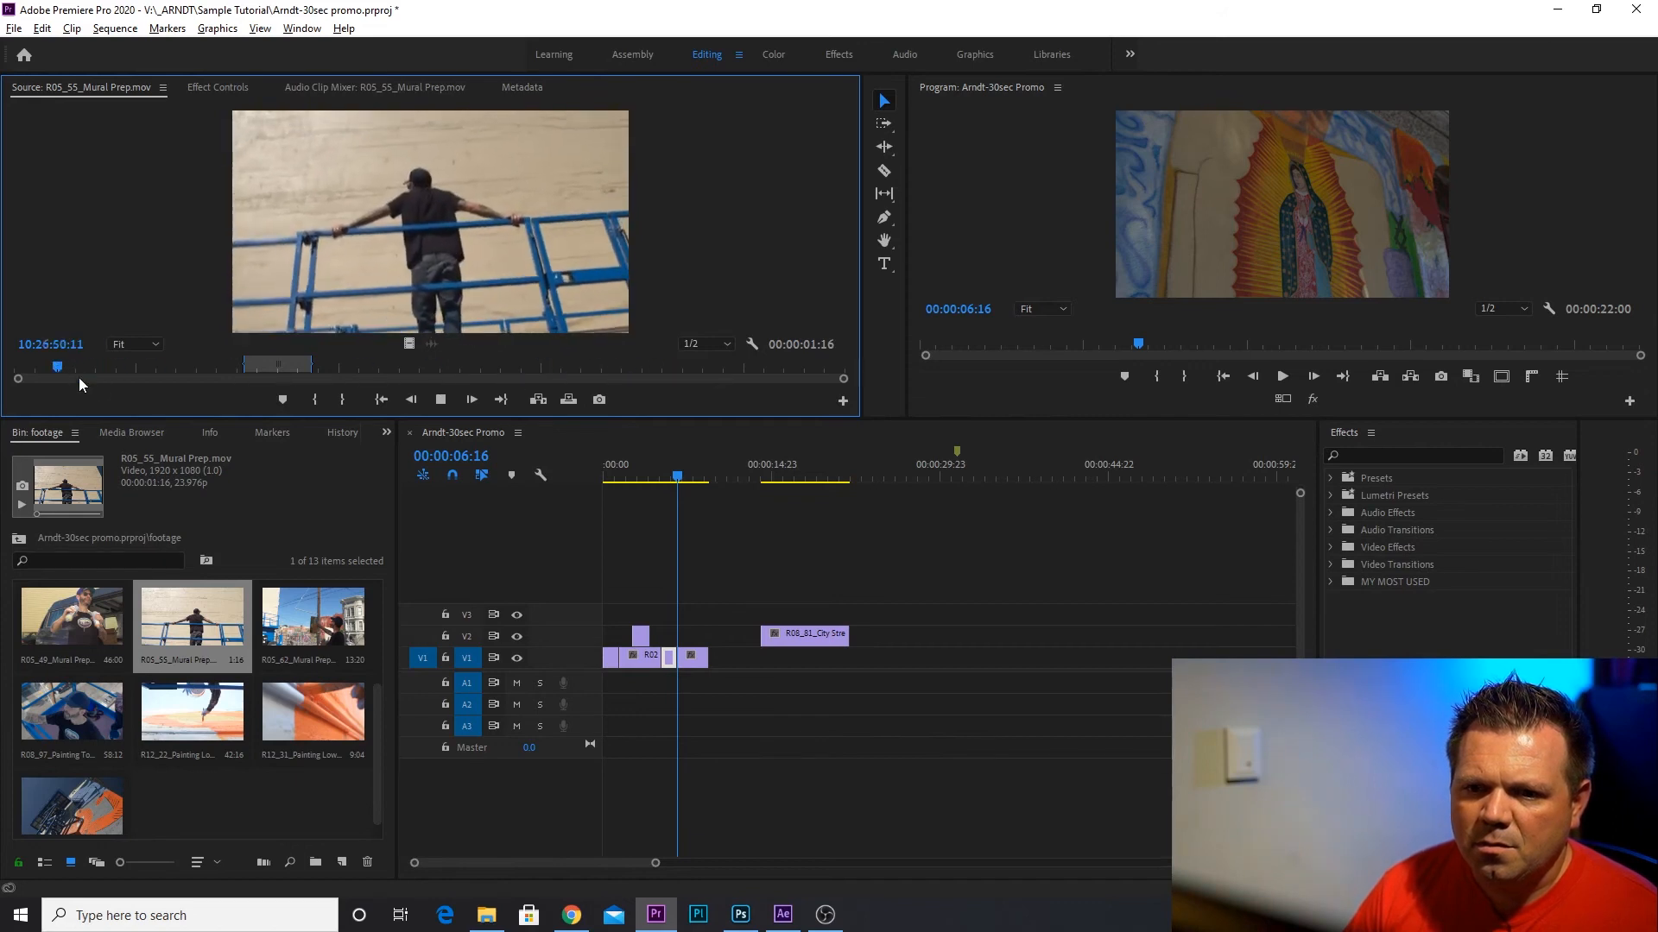
key(space)
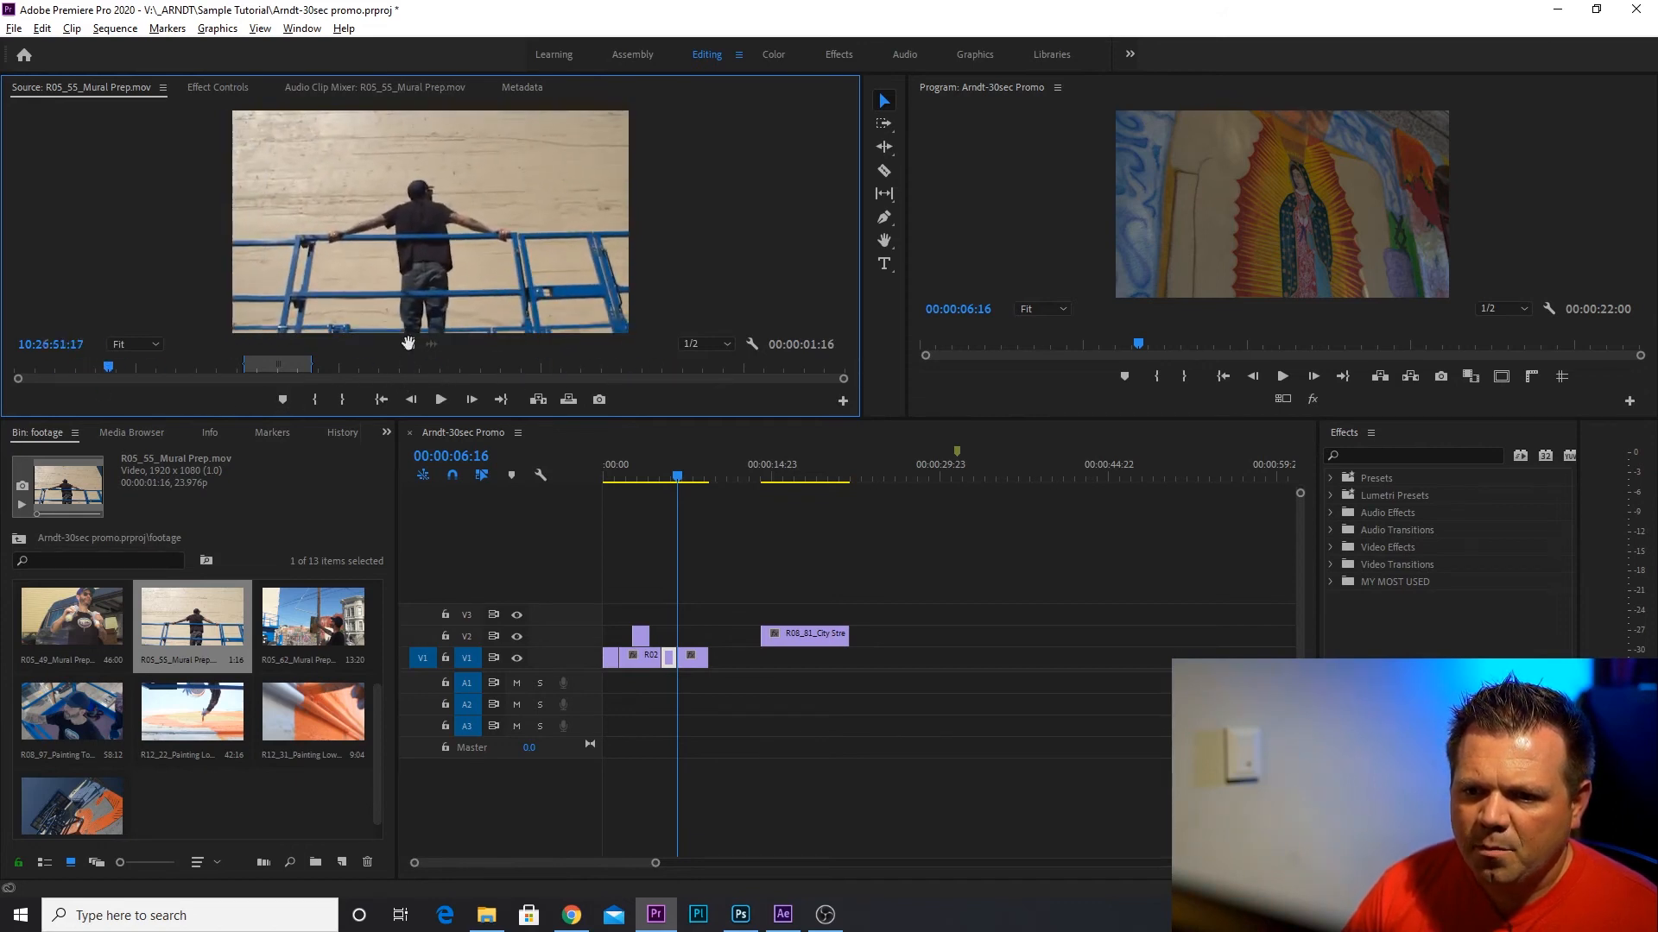
drag(409, 344, 713, 651)
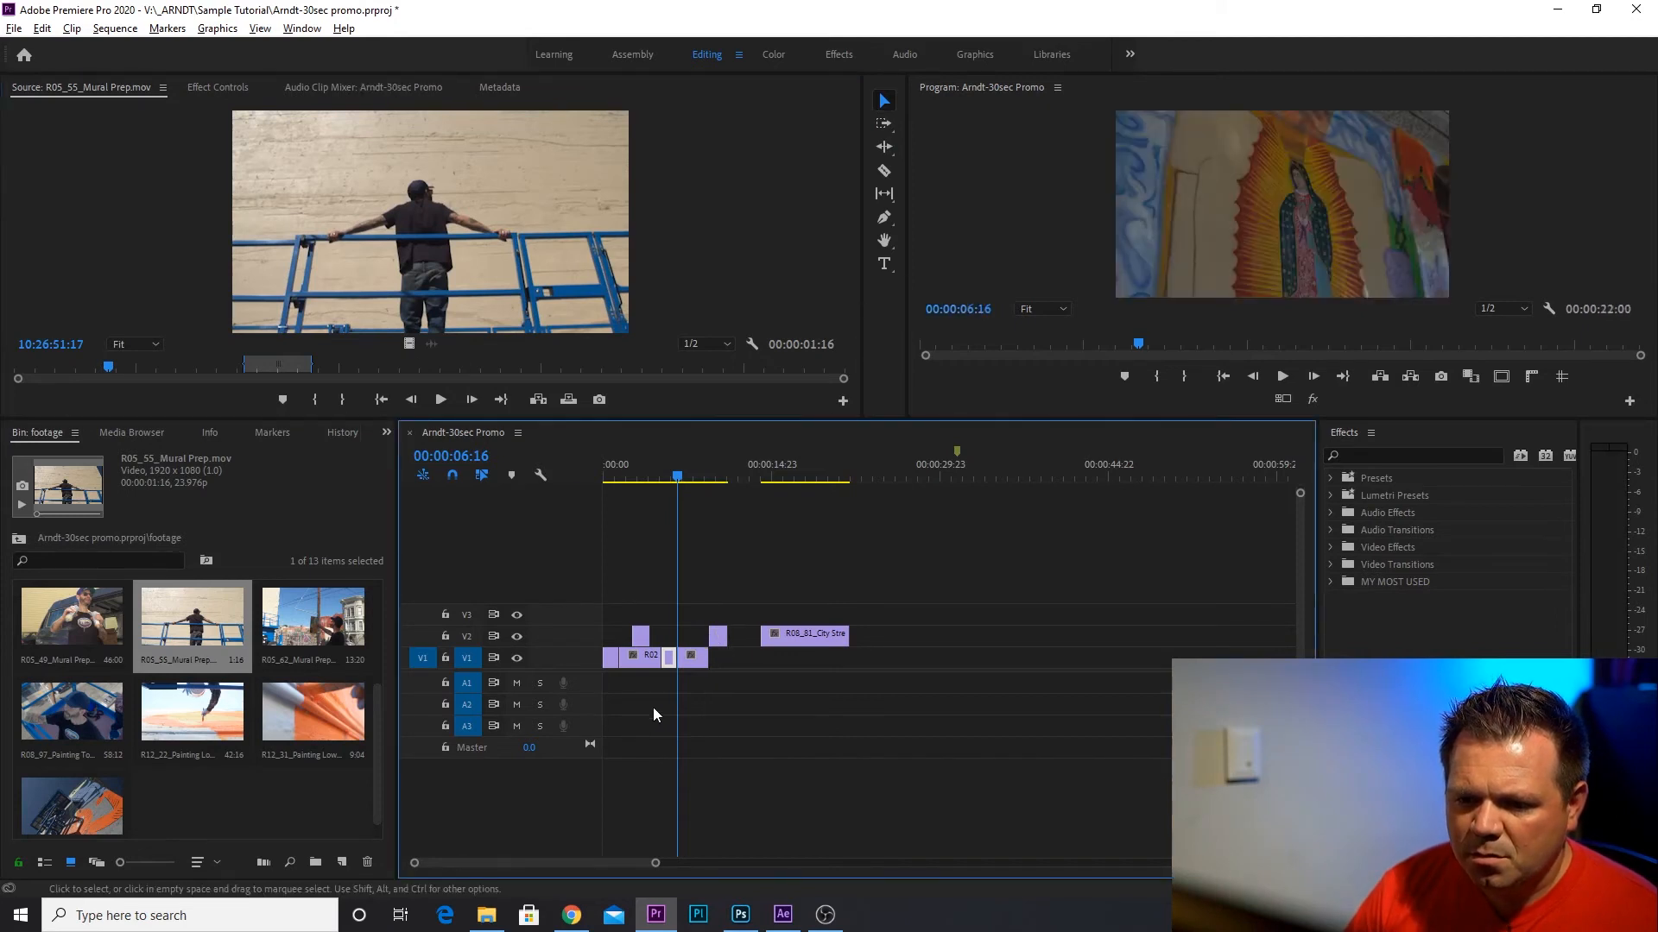
Load R05_62_Mural Prep.mov in the Source monitor and mark a range of about 00:00:03:16.
click(285, 628)
double_click(282, 615)
drag(54, 370, 59, 371)
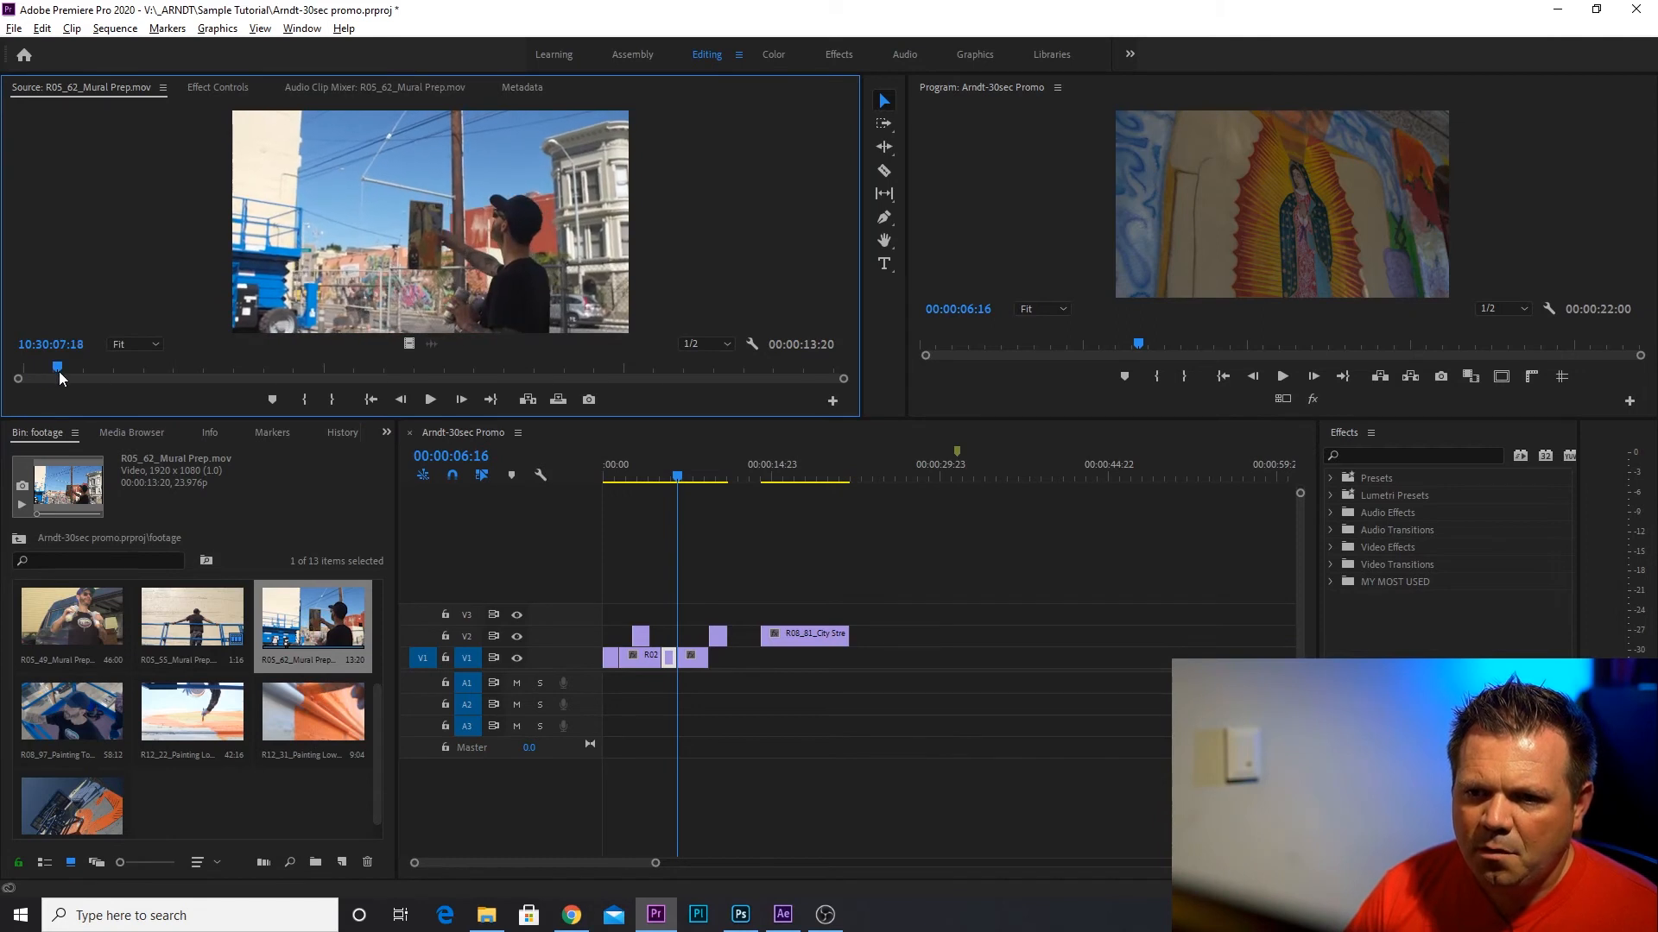
click(304, 399)
key(space)
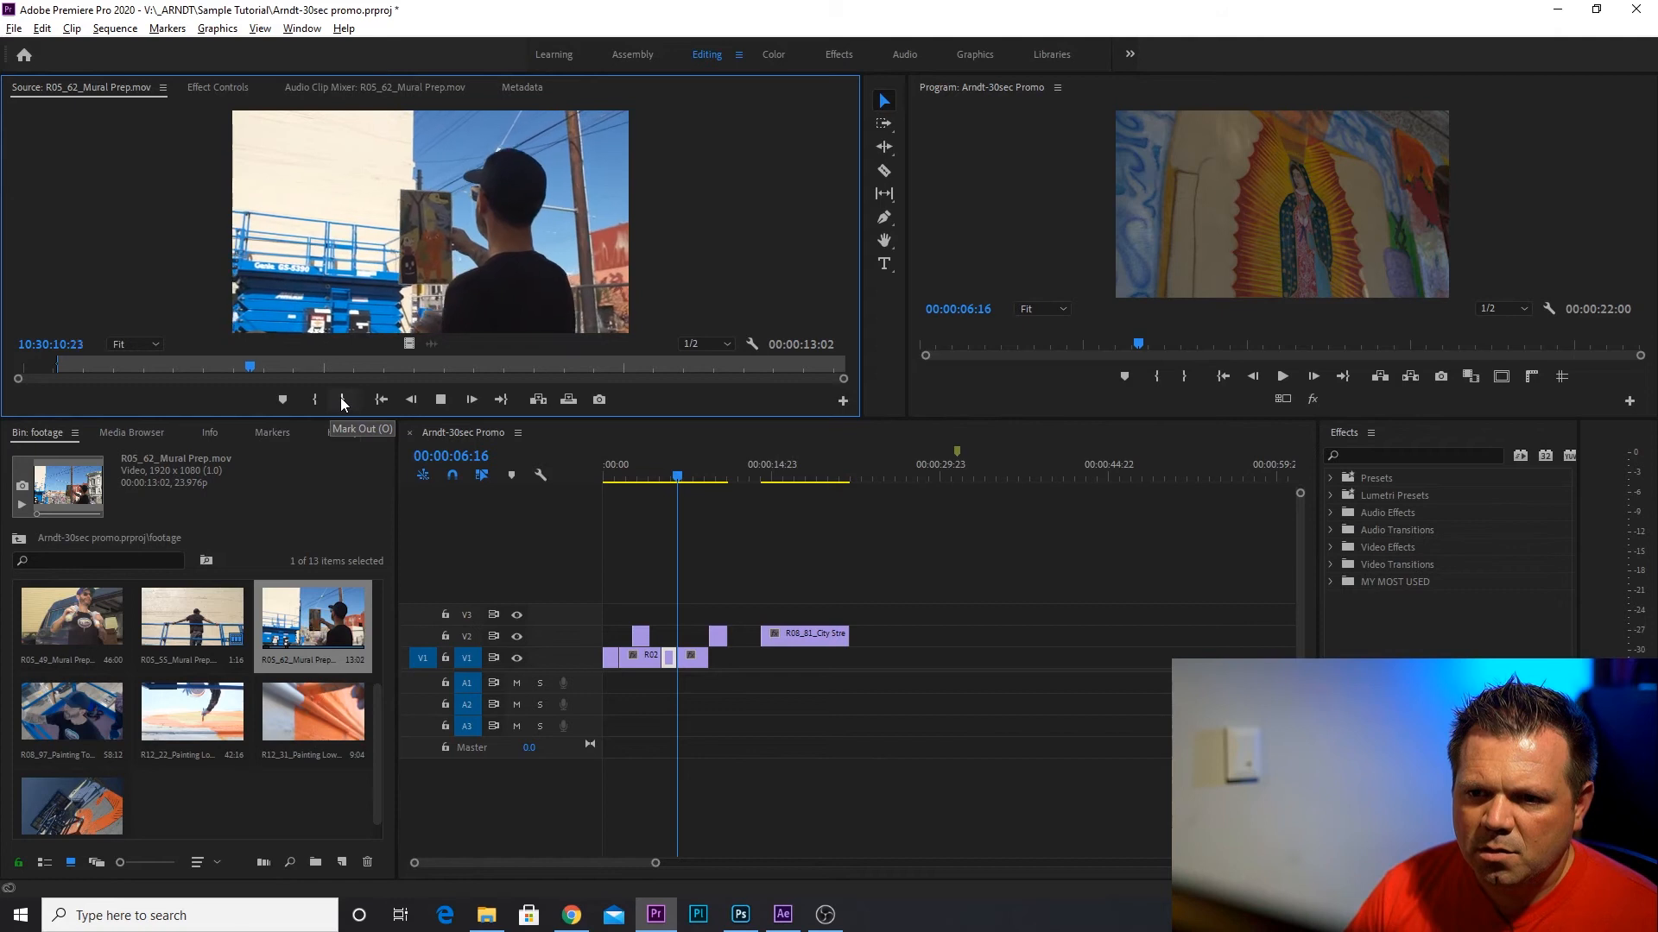
click(342, 399)
key(space)
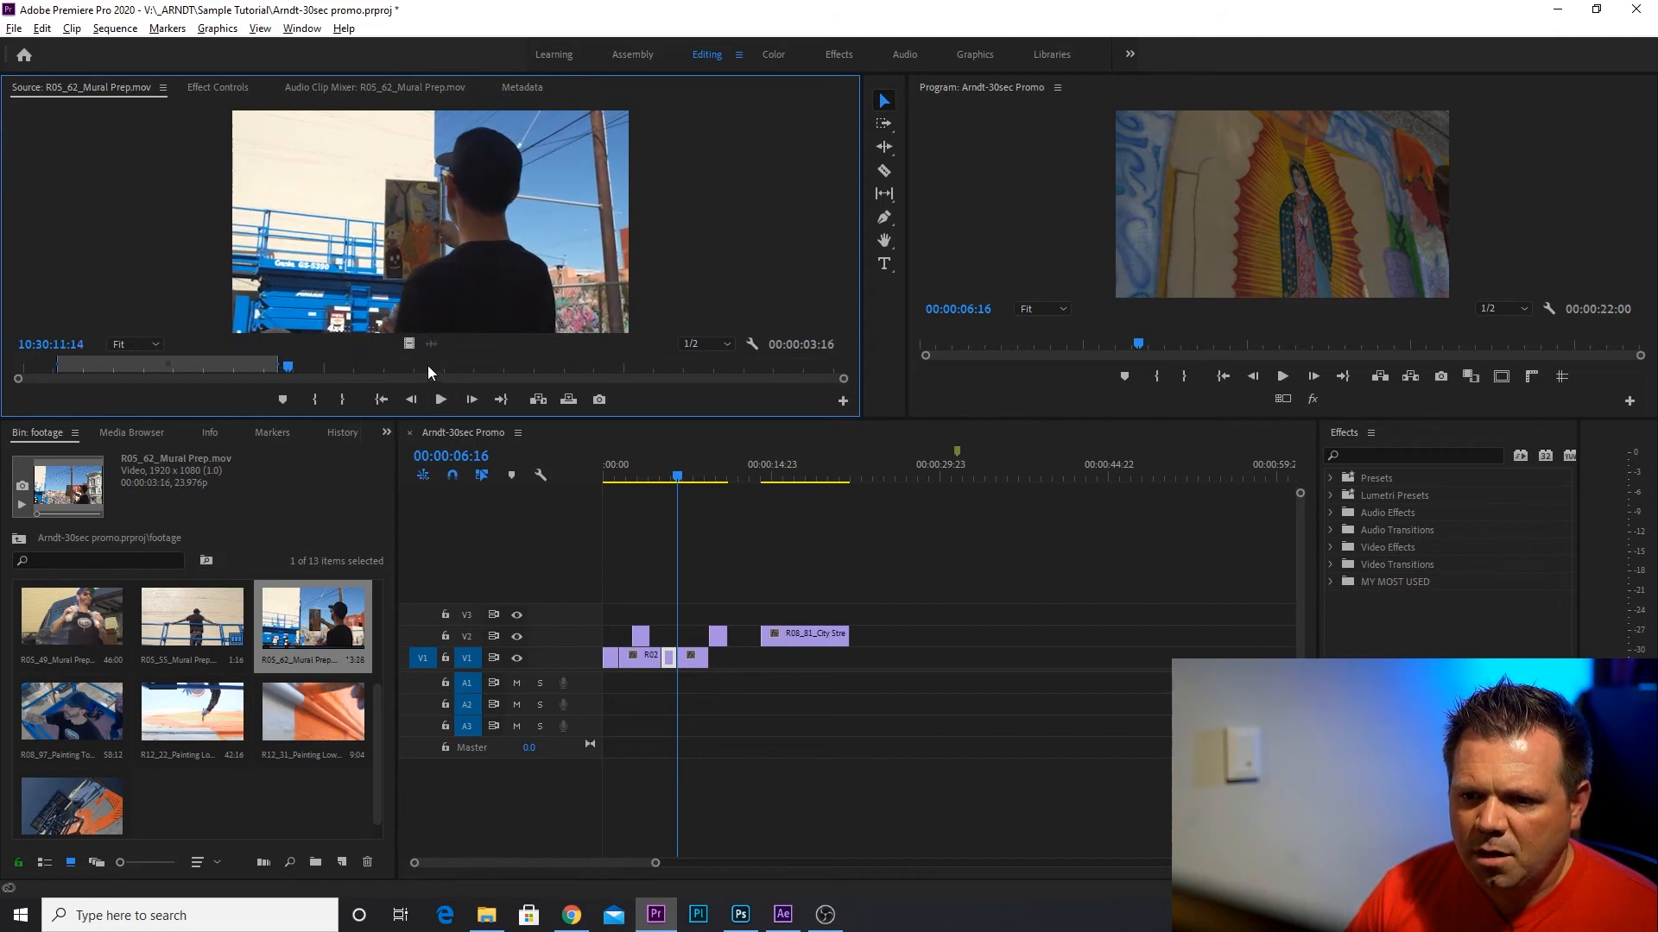
Target V2 as the source track and overwrite the marked Mural Prep range there at 00:00:04:06.
click(660, 483)
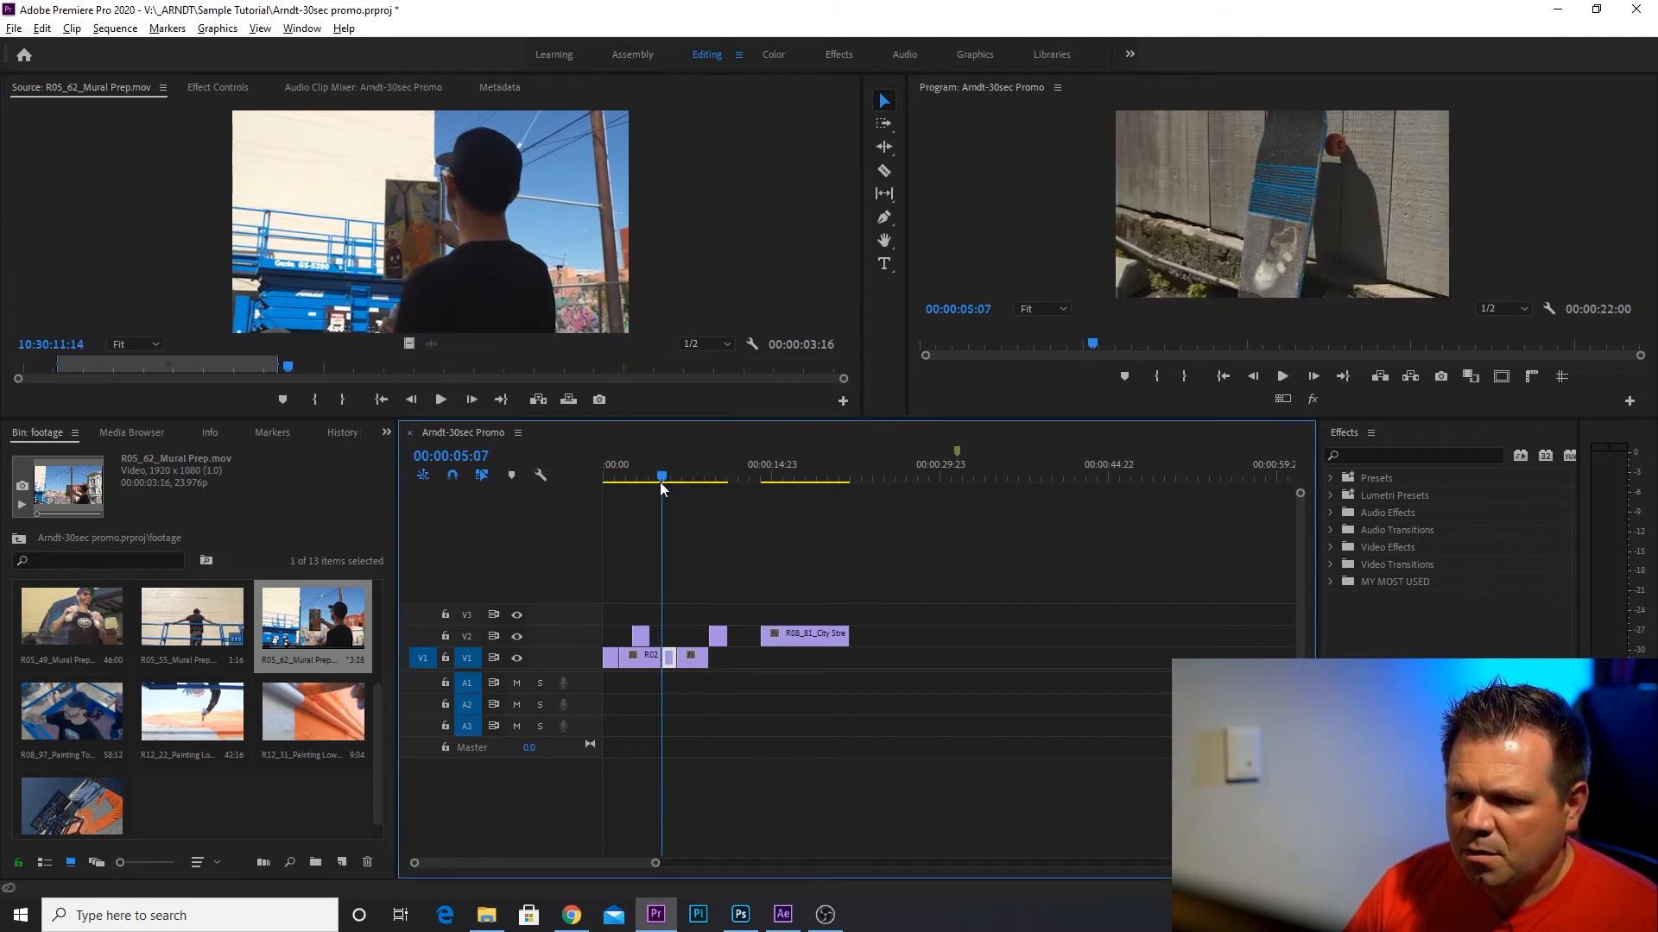
drag(660, 482, 653, 489)
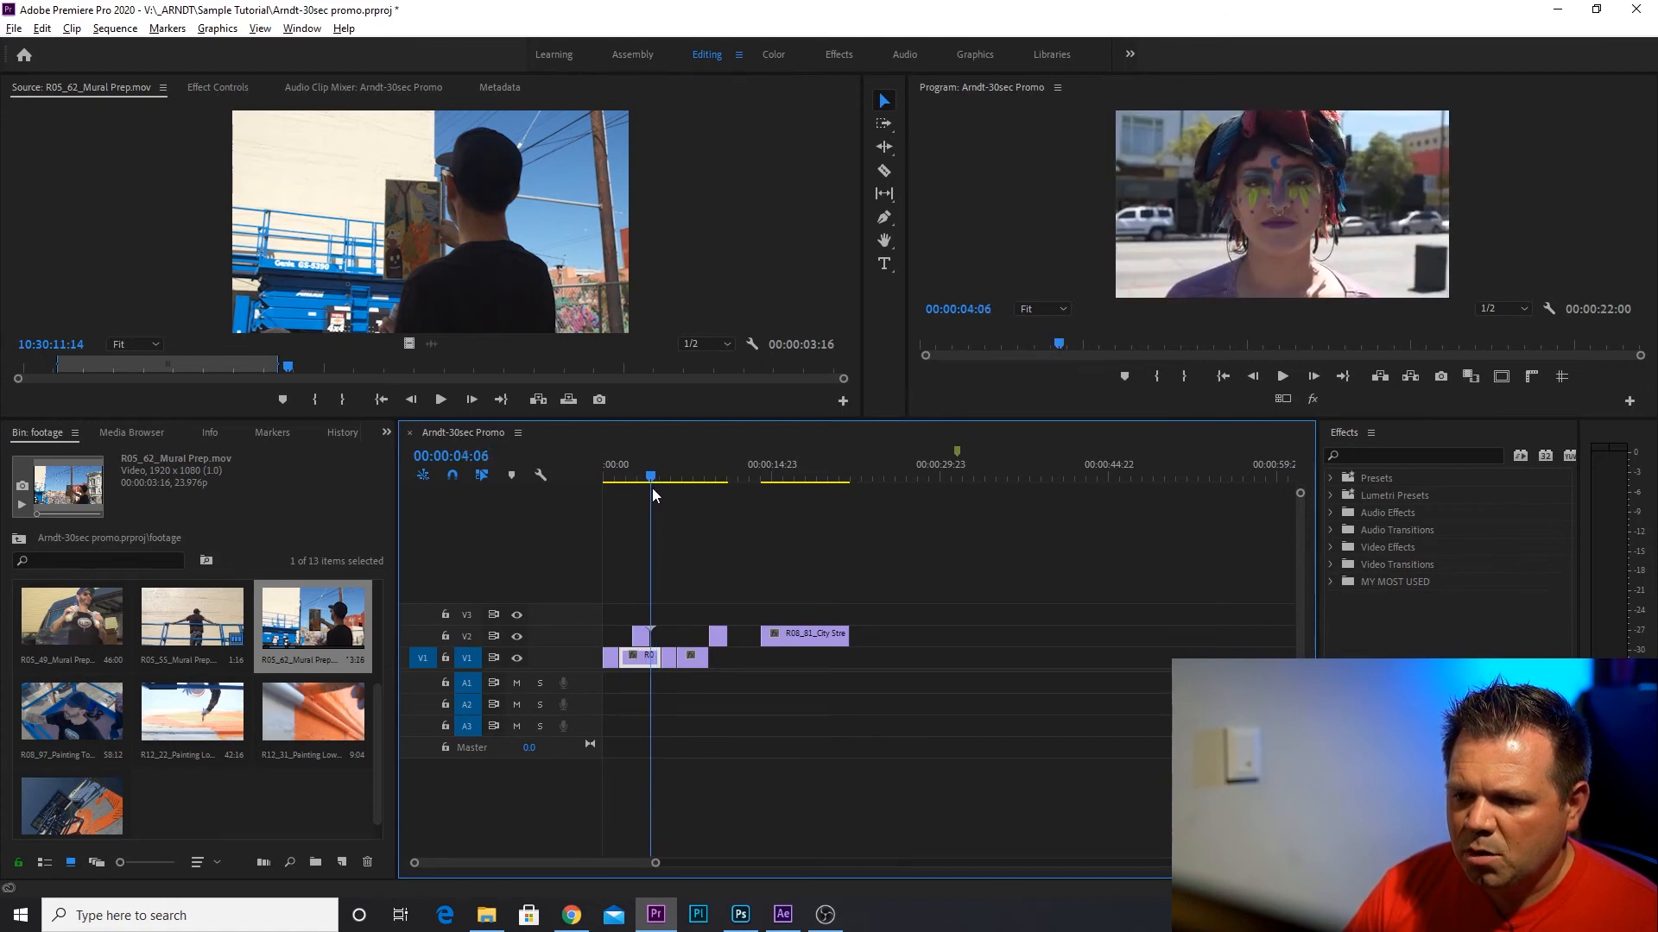
click(423, 635)
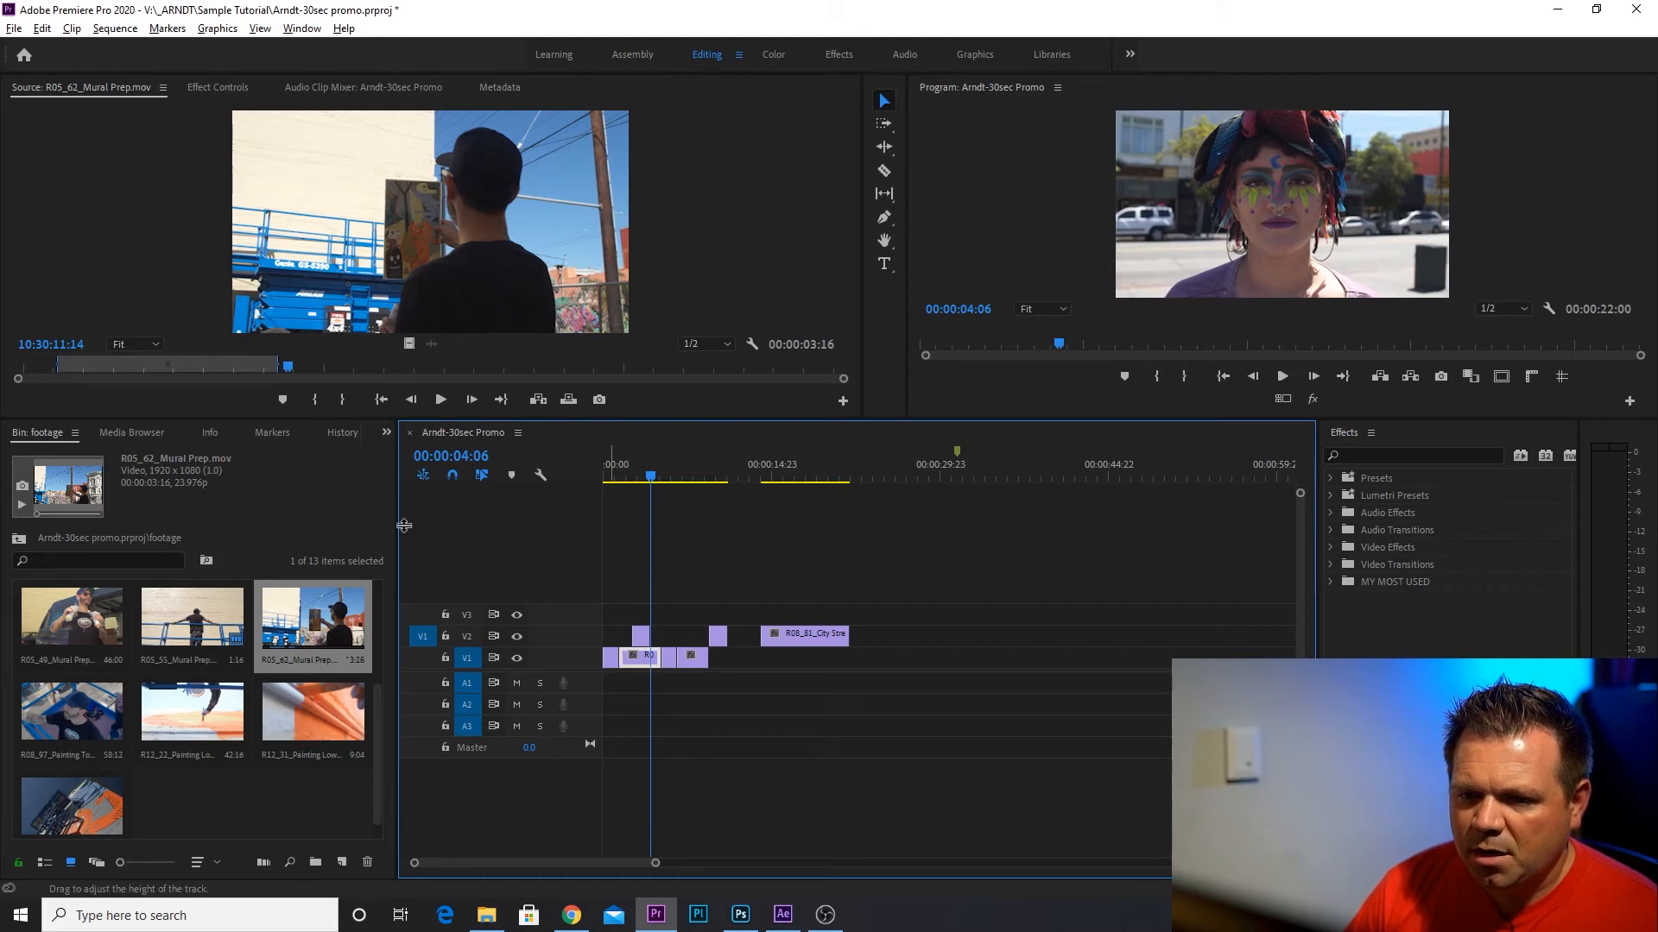
click(568, 399)
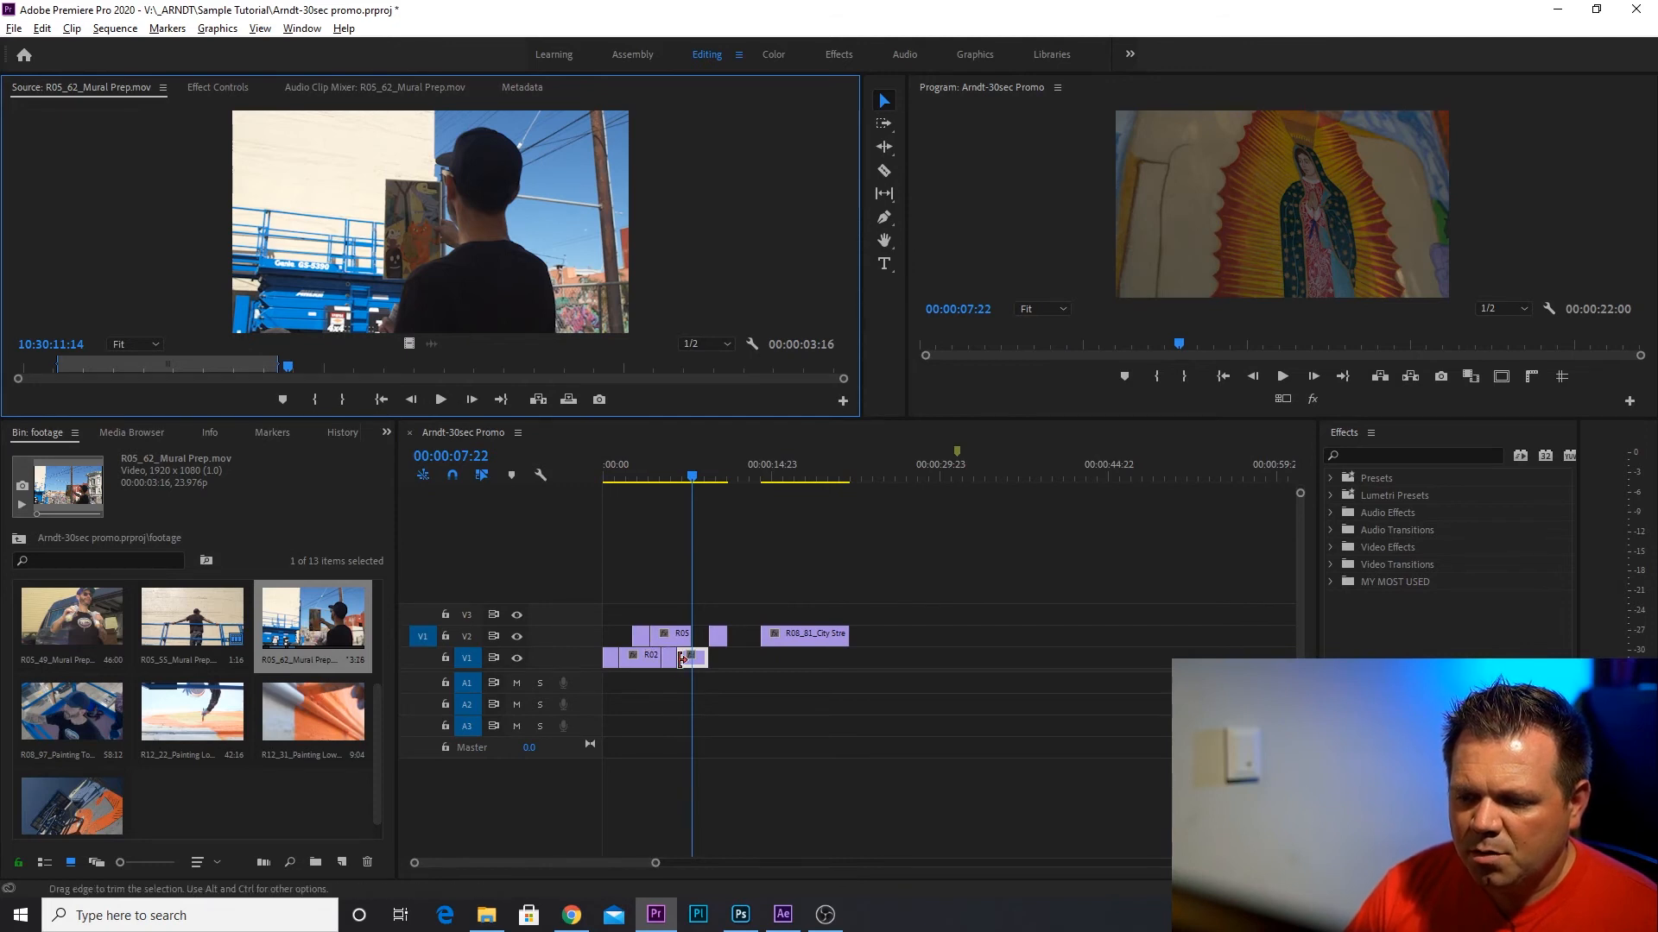
Move the clips following the R02 clip to start at 00:00:07:22, and move the City Street clip to end at the timeline marker.
drag(728, 661, 665, 675)
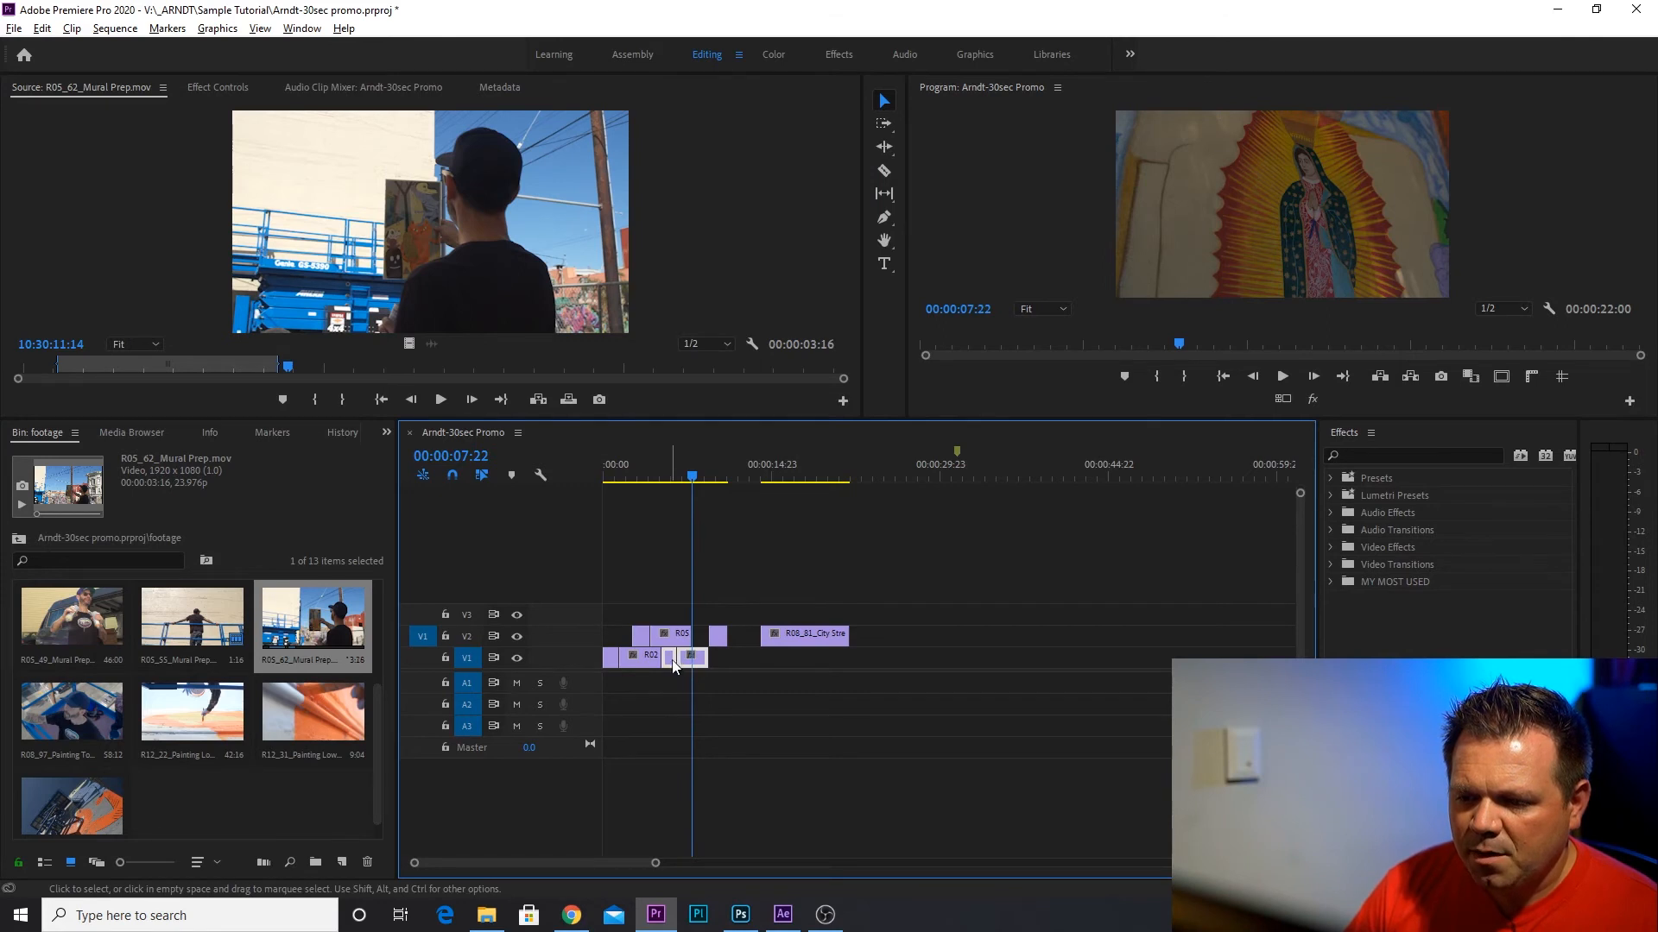
drag(674, 661, 750, 637)
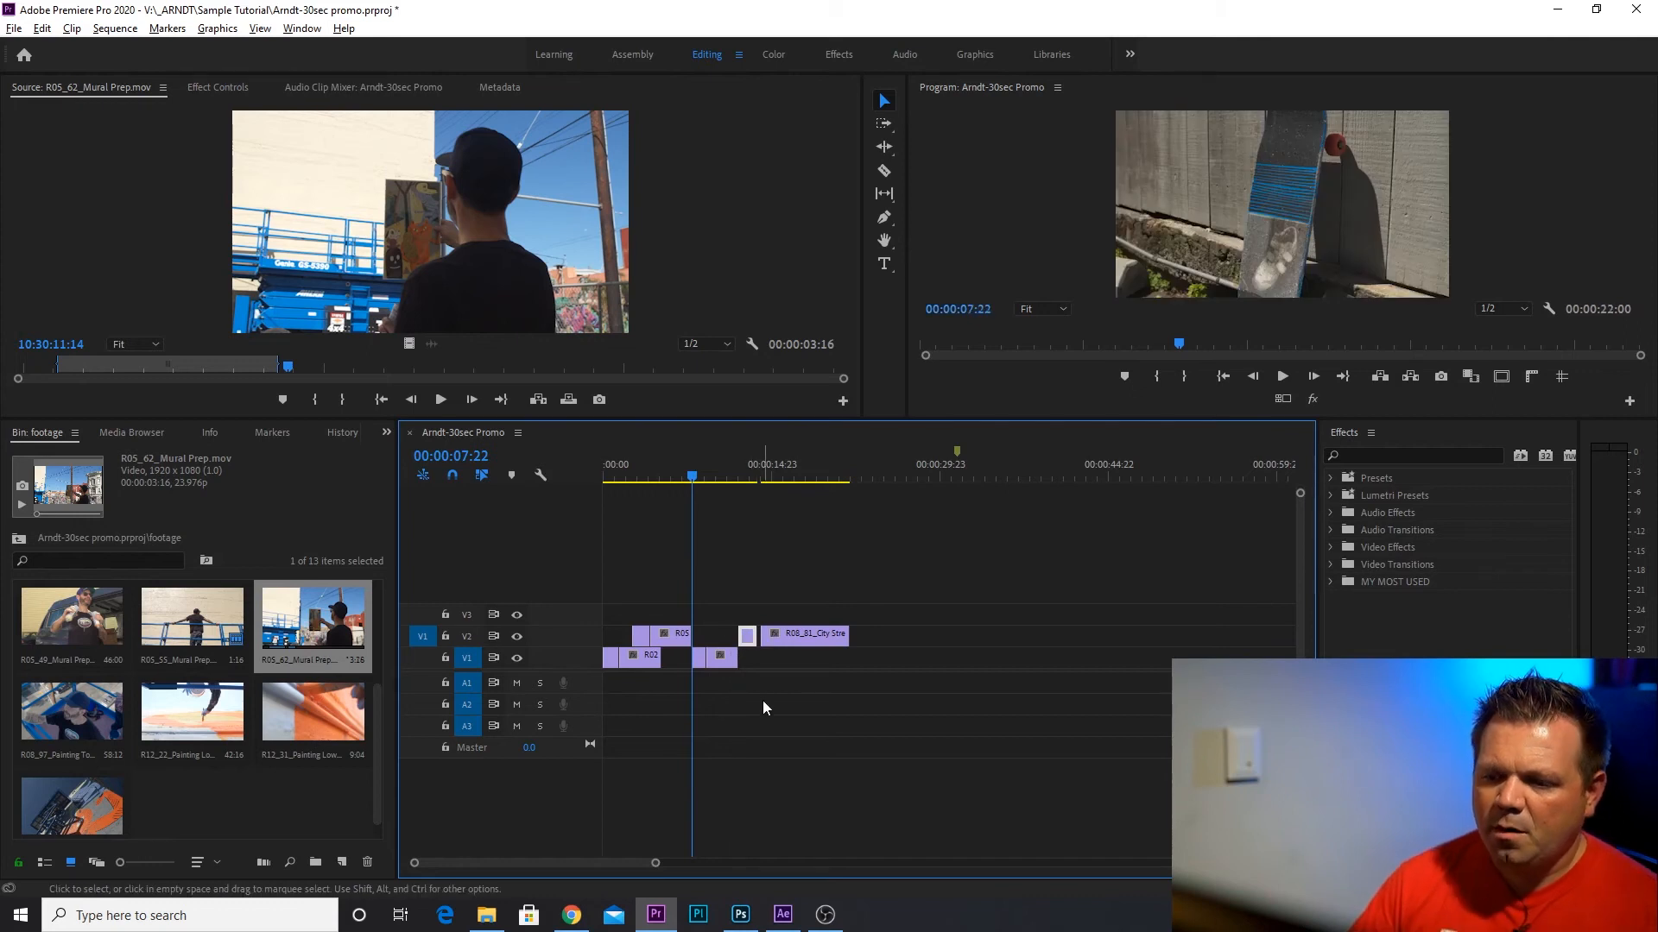
click(812, 636)
click(793, 466)
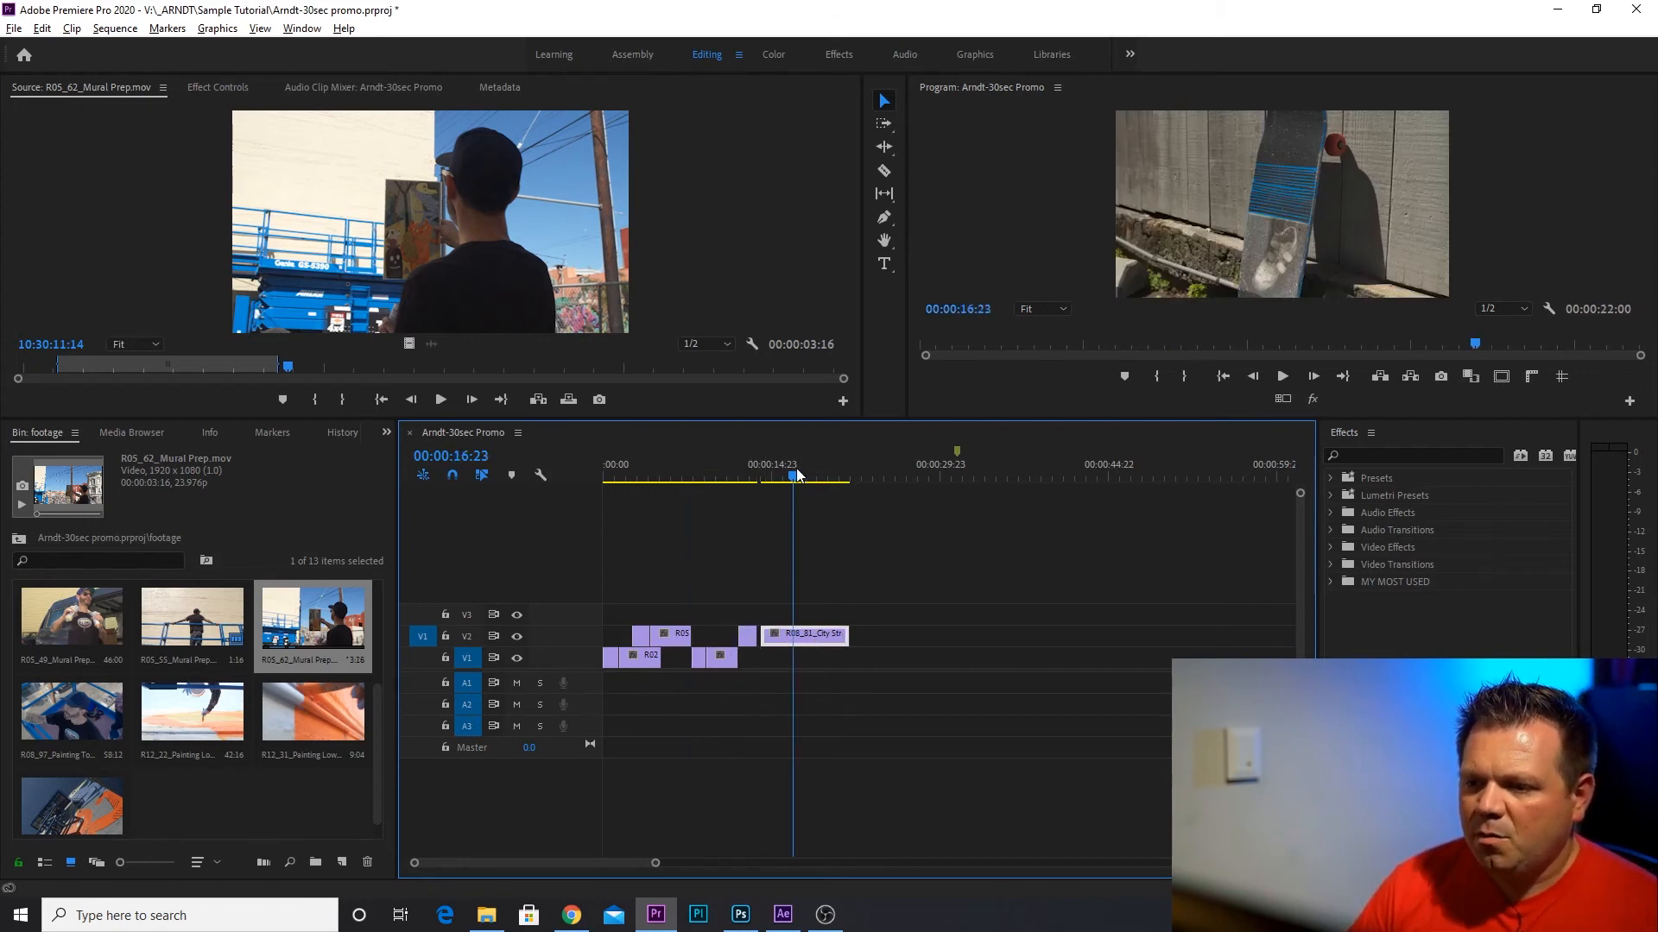
drag(842, 639, 948, 639)
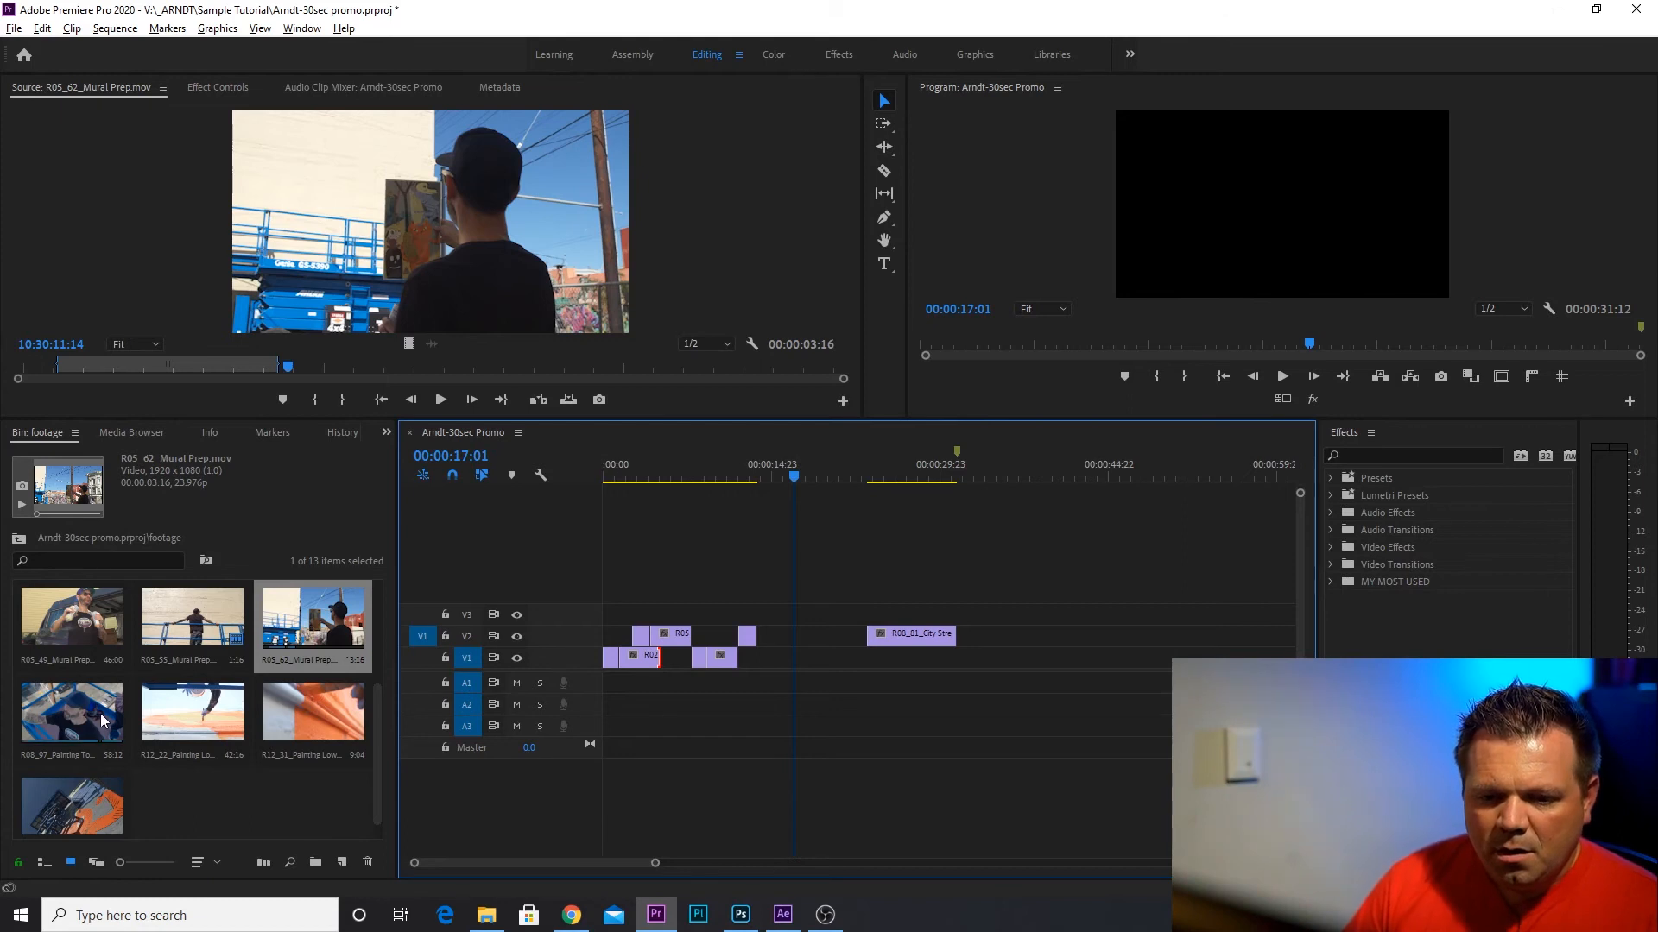
Shift the three V2 clips before the City Street clip and the last two V1 clips slightly later together, reducing the overlap with the R02 clip.
drag(710, 473, 631, 477)
drag(794, 587, 621, 637)
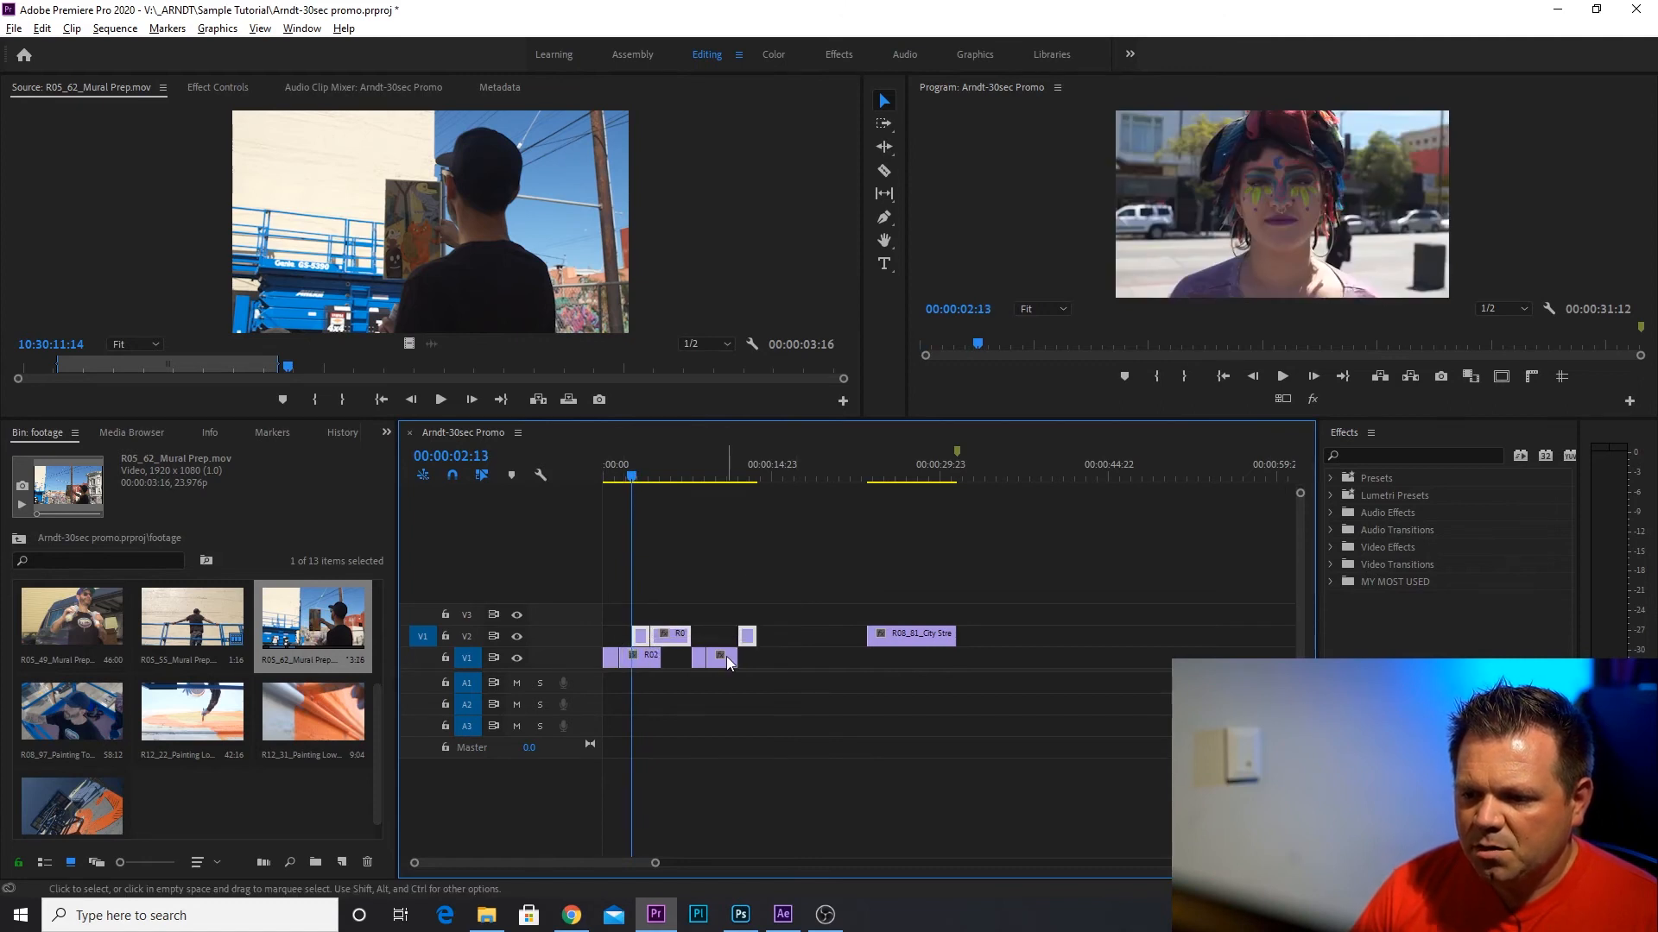
mouse_move(678, 658)
mouse_down()
mouse_move(706, 635)
mouse_move(677, 662)
mouse_up()
mouse_move(628, 471)
mouse_down()
mouse_move(603, 473)
mouse_move(781, 464)
mouse_up()
click(696, 787)
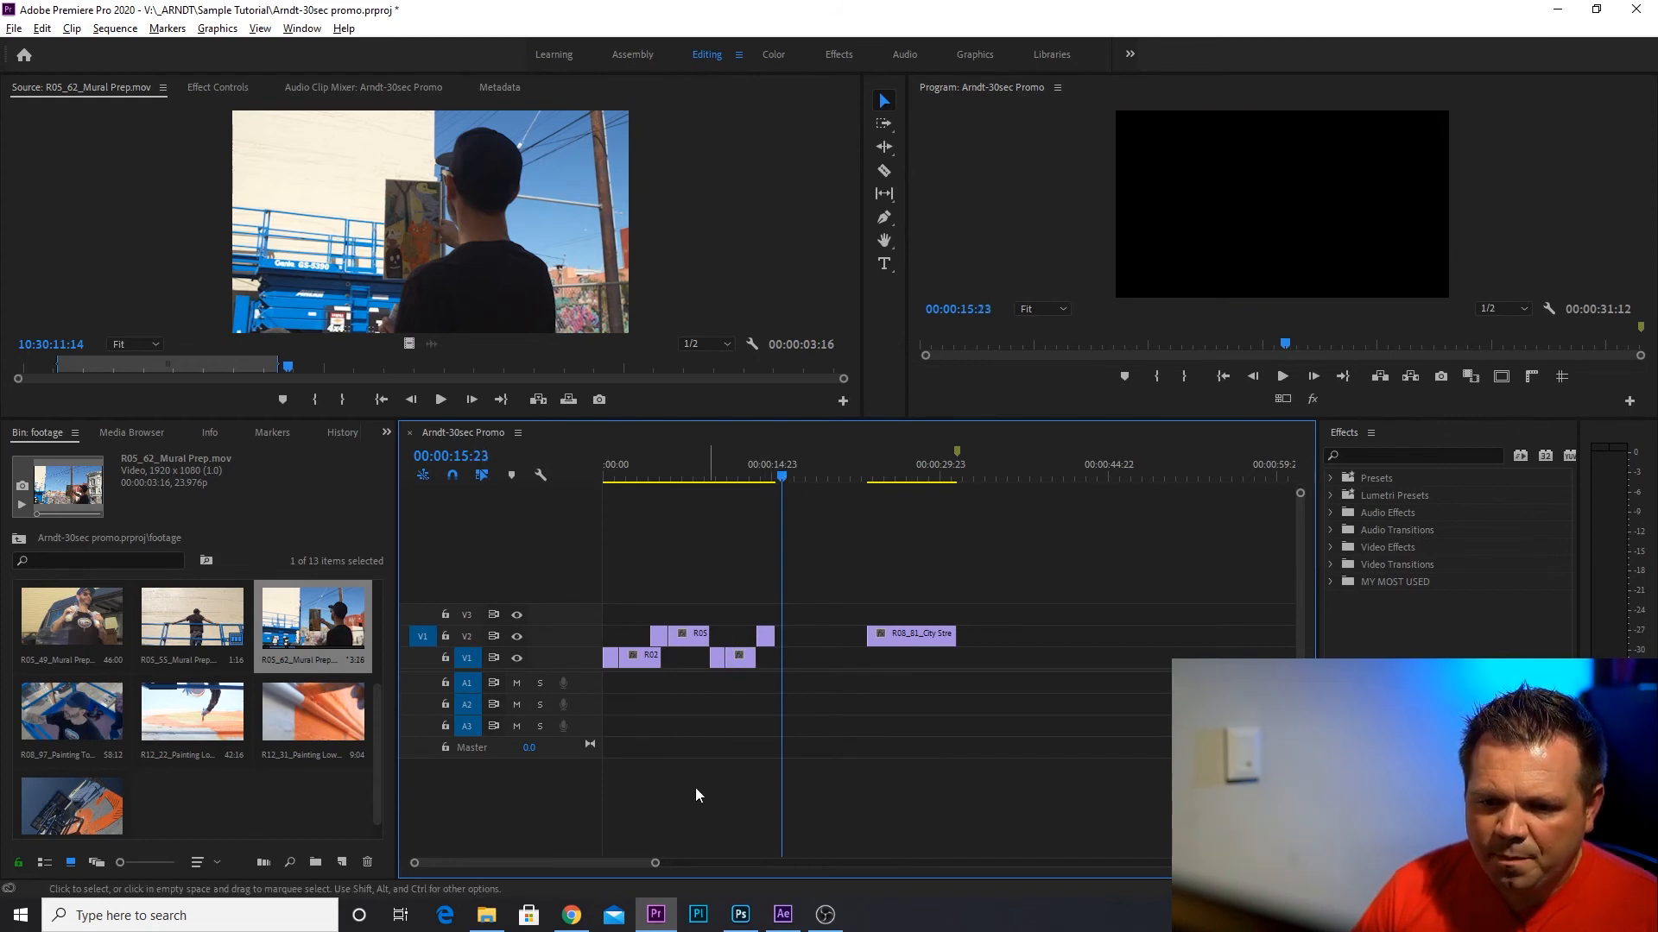
Mark a range of about 00:00:06:18 in R05_49_Mural Prep.mov and place its video on V1, right after the last V2 clip before City Street.
double_click(79, 604)
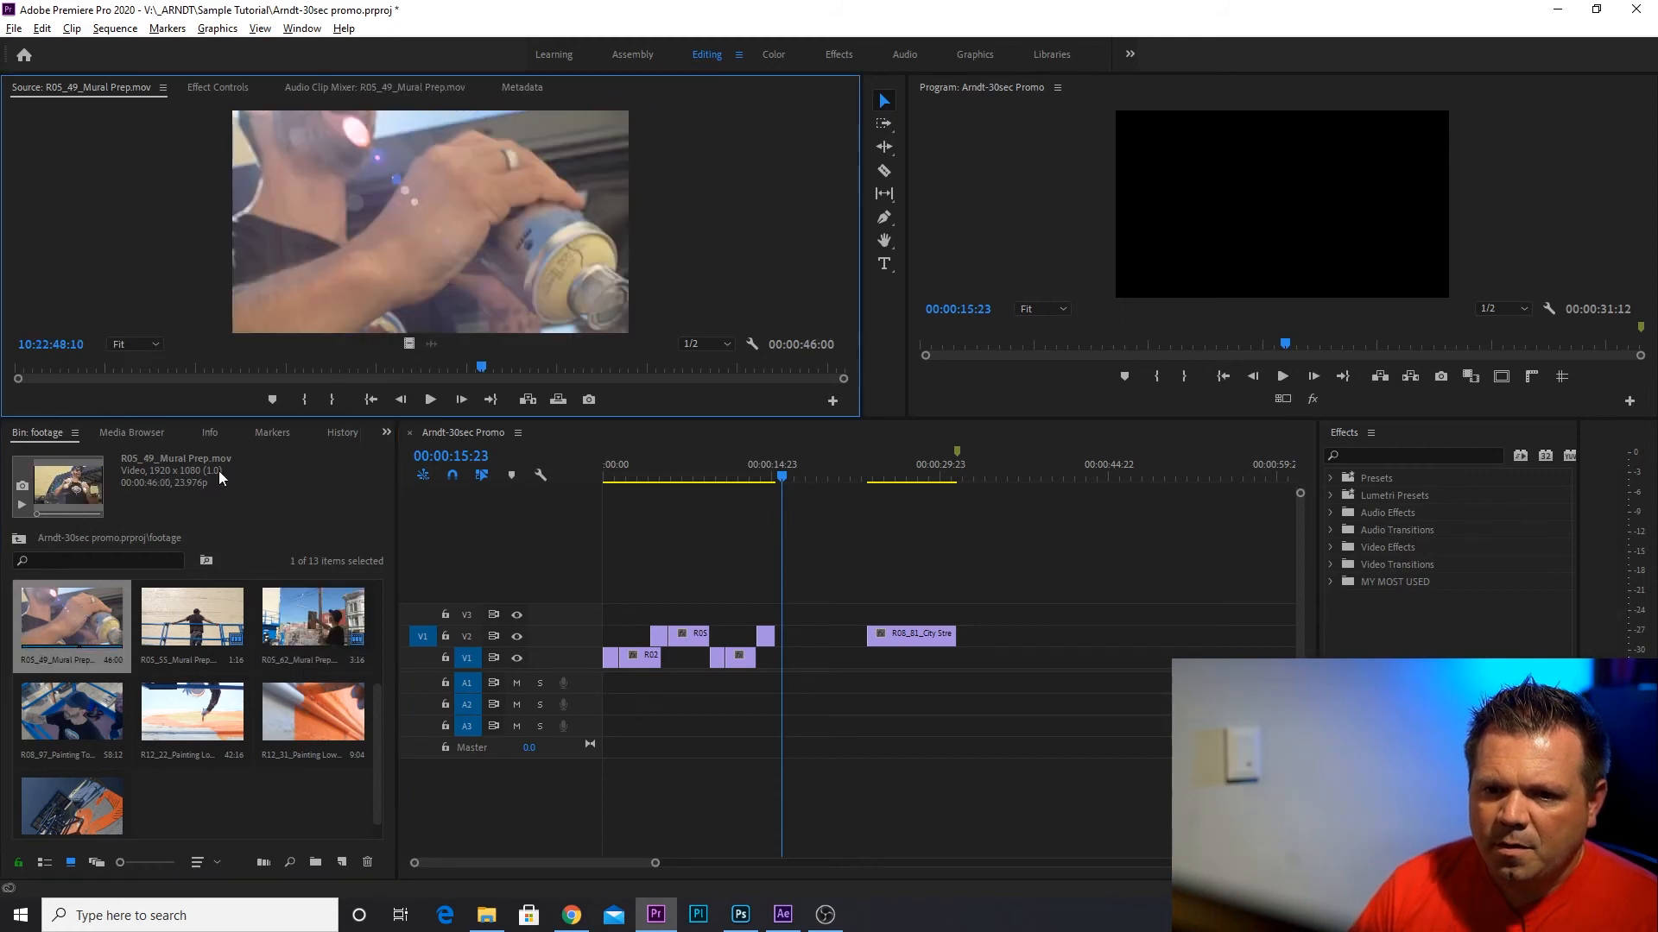
drag(34, 366, 212, 370)
click(305, 399)
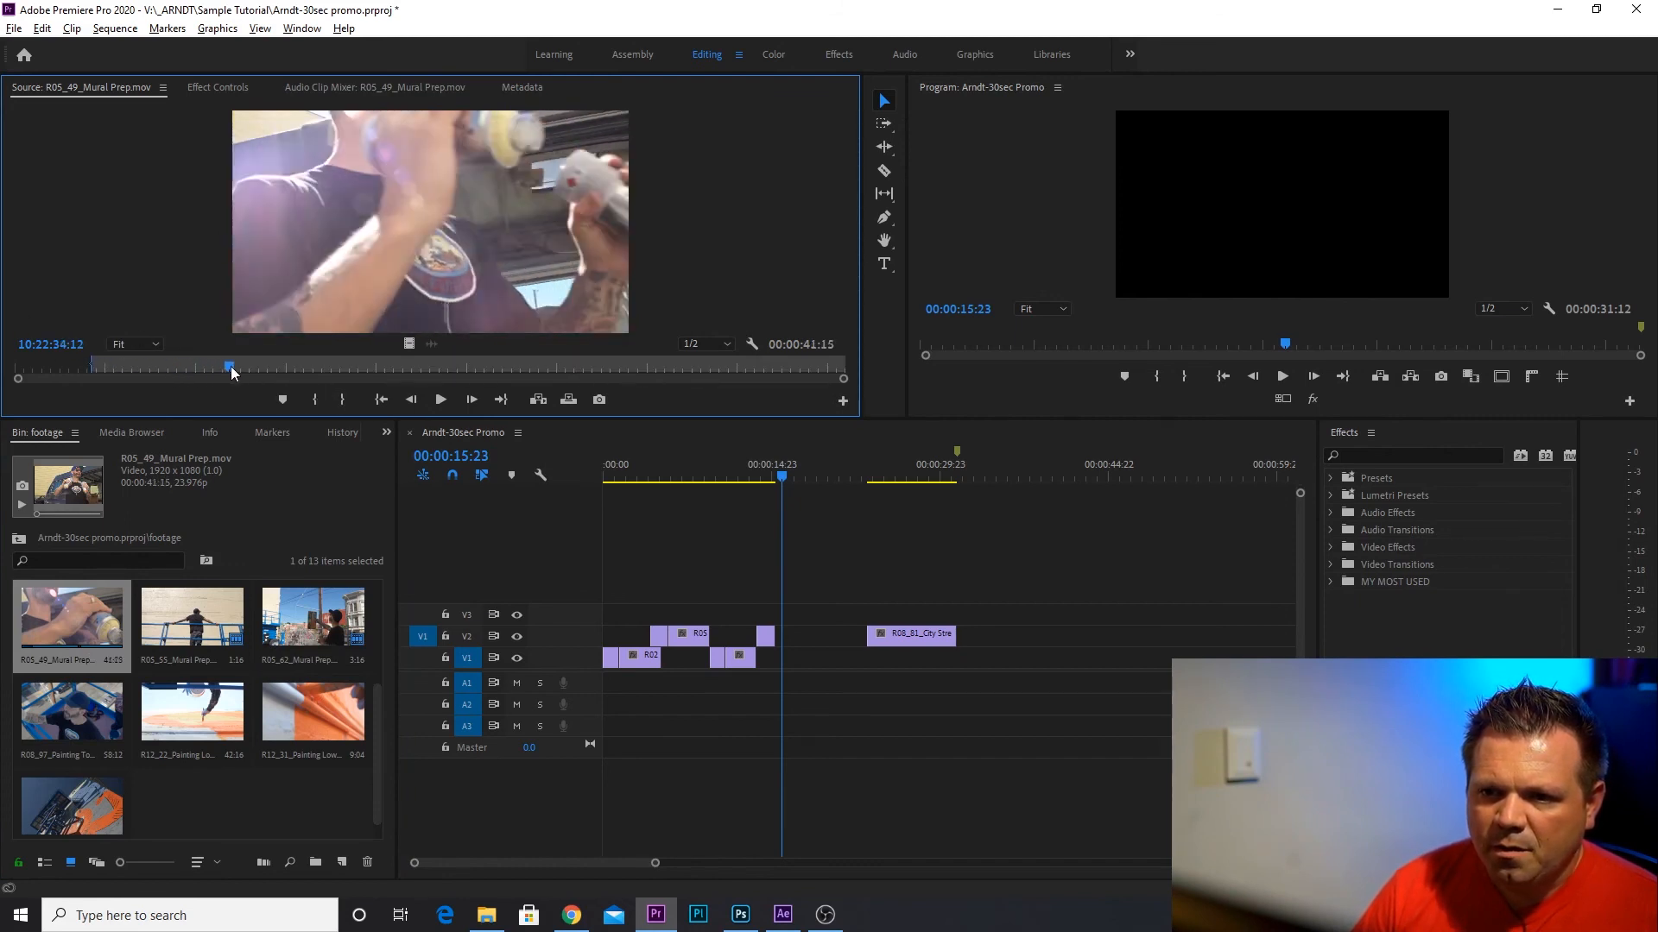
click(348, 400)
drag(408, 343, 781, 660)
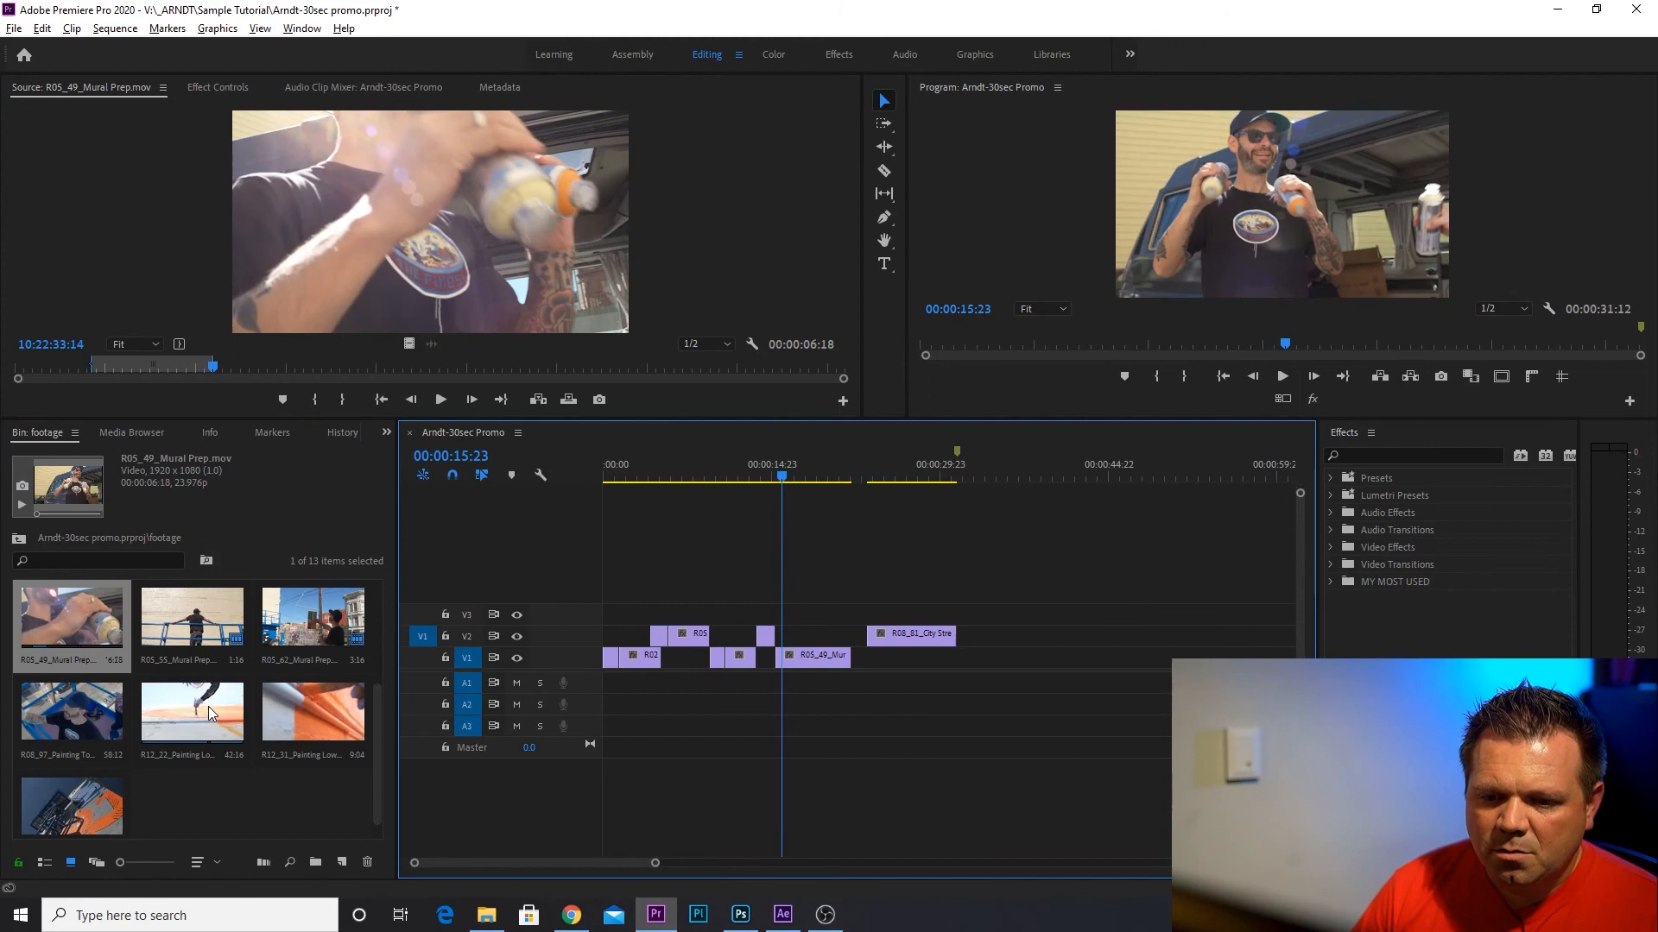
Preview R08_97_Painting Top Section.mov, and place about 00:00:07:17 of R12_22_Painting Lower Section.mov on V3 at 00:00:17:21.
double_click(86, 717)
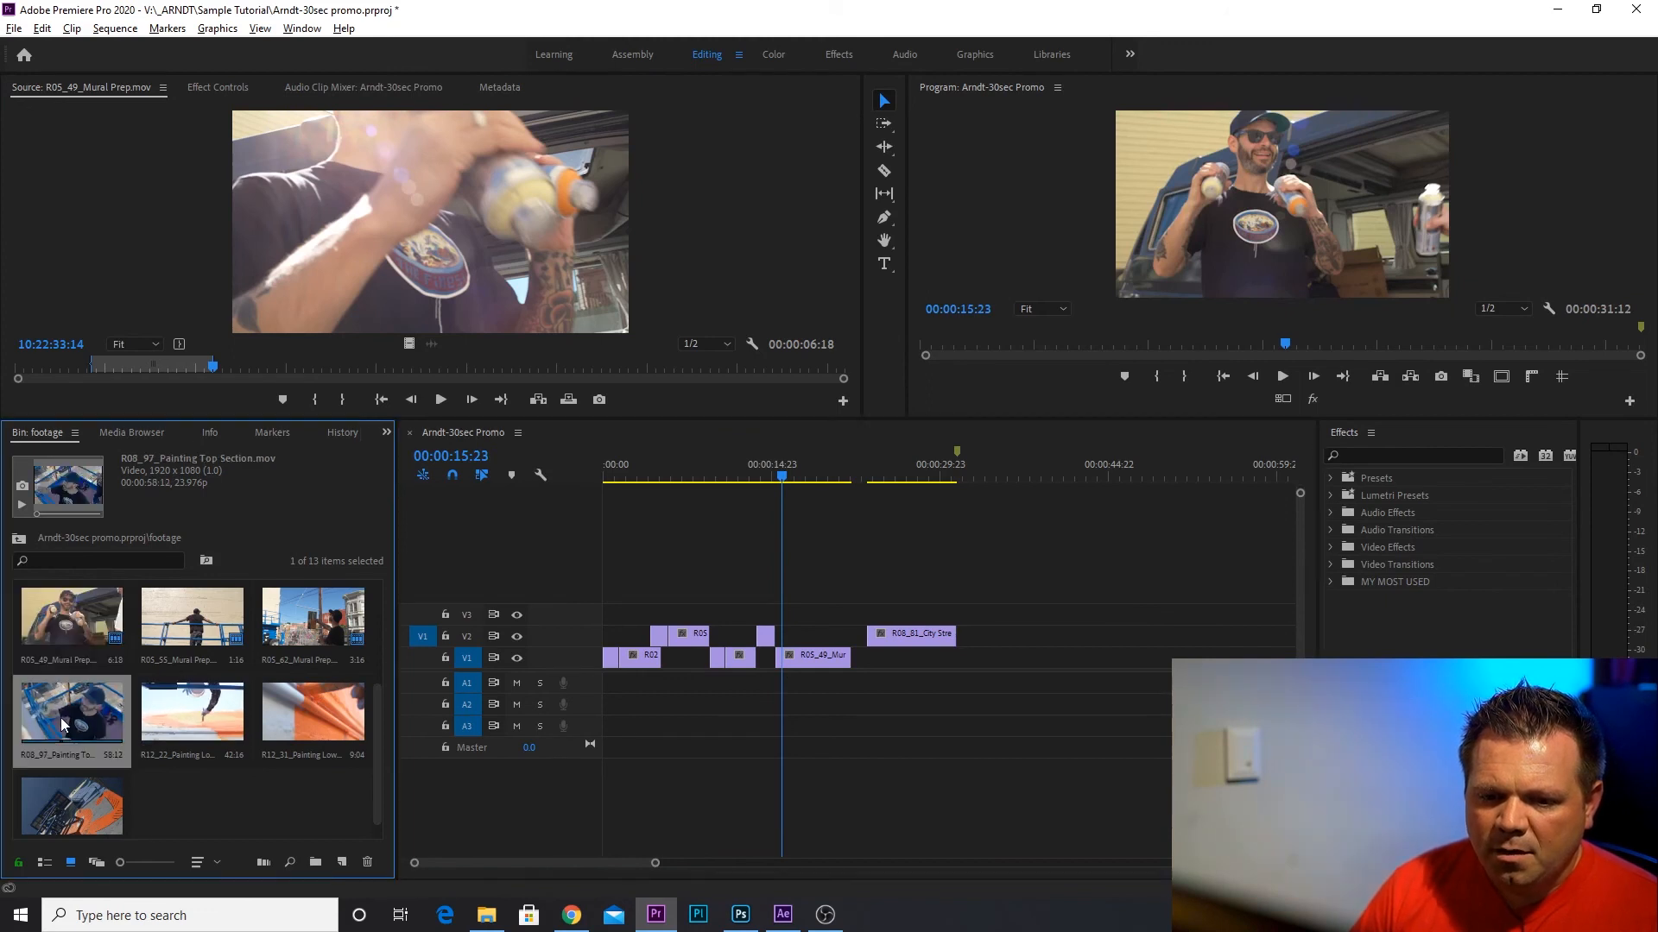
drag(73, 367, 190, 372)
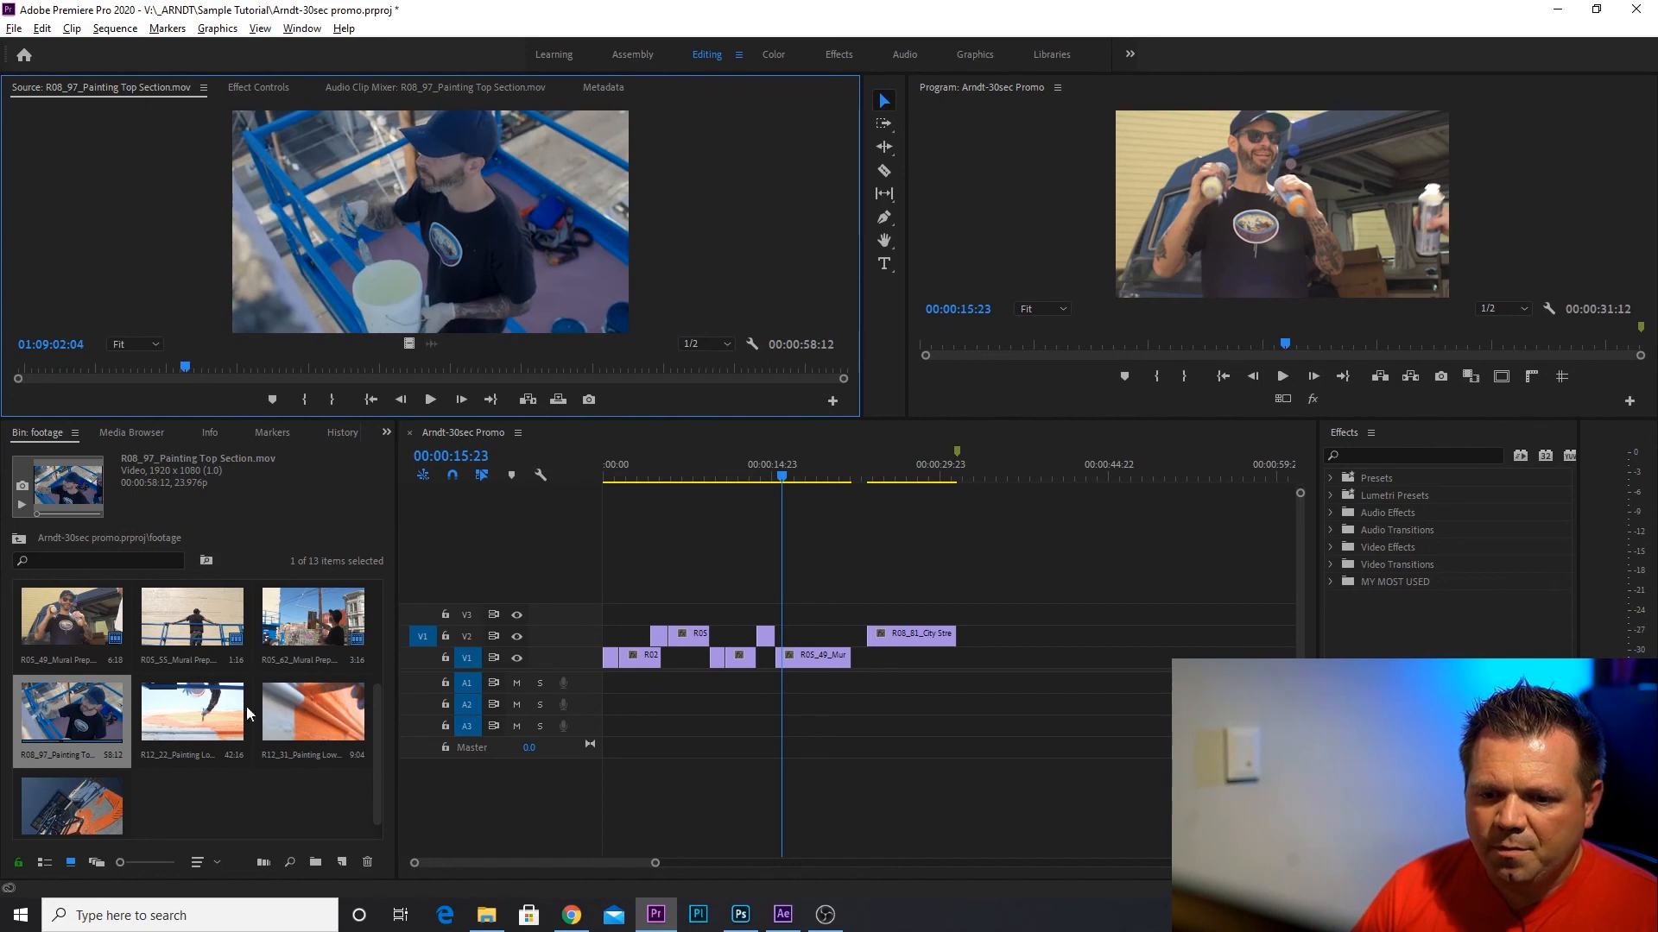
double_click(216, 702)
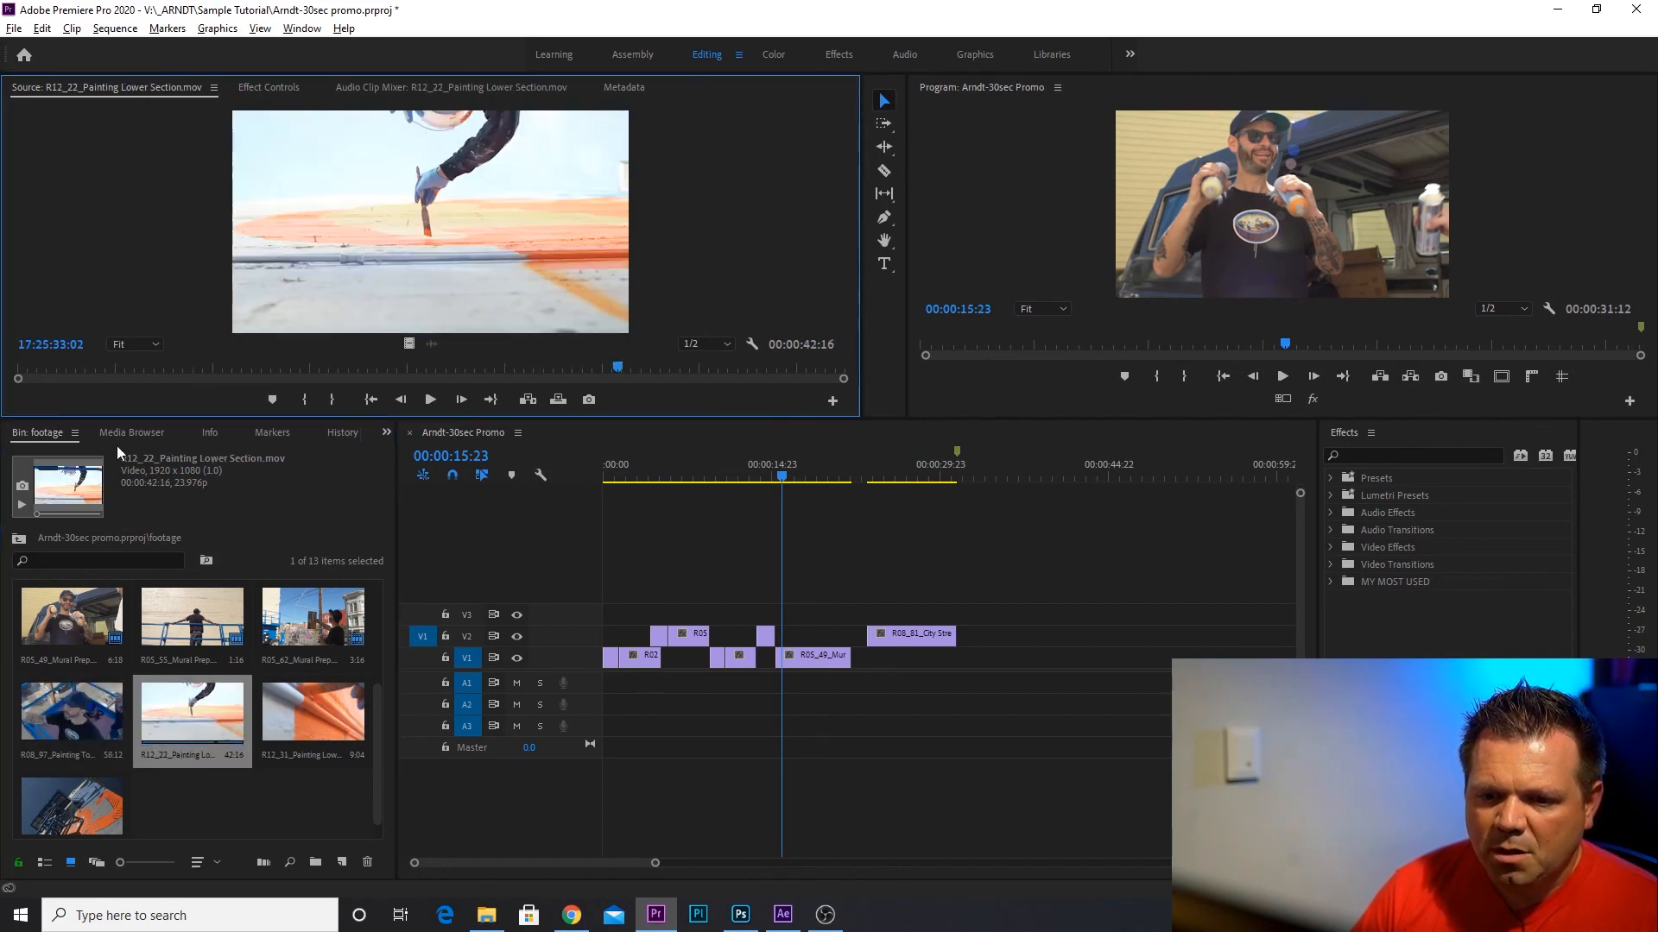
drag(70, 366, 165, 367)
key(space)
click(306, 399)
click(342, 398)
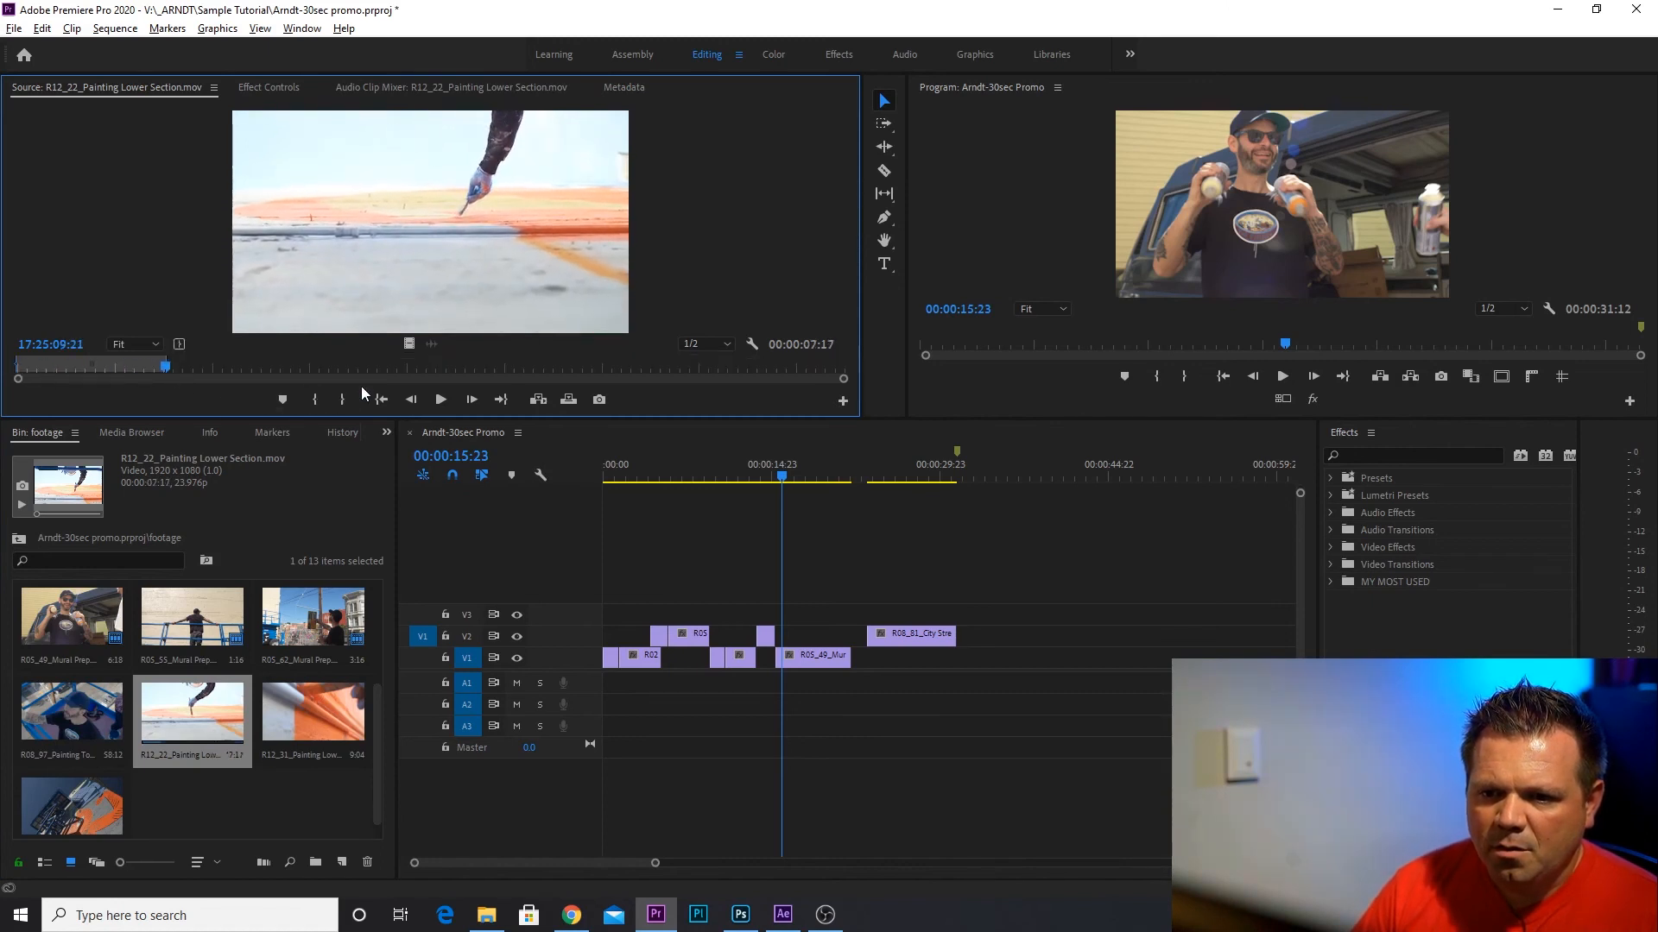
drag(407, 344, 807, 619)
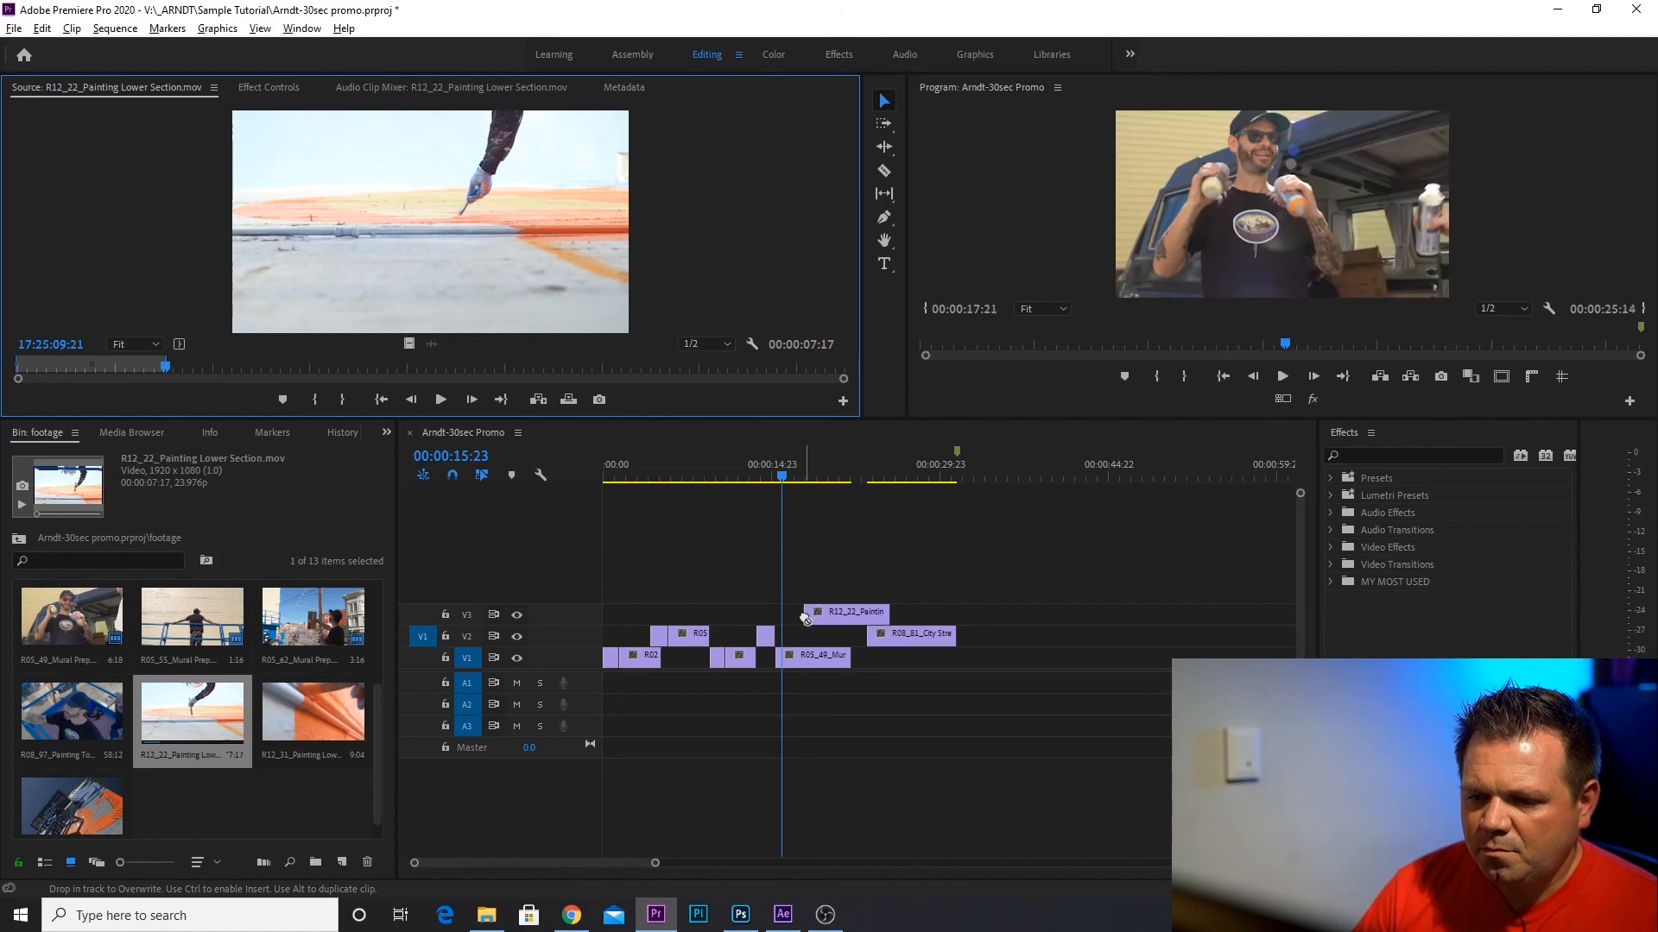
Place about 00:00:02:06 of R12_31_Painting Lower Section.mov over the R12_22 clip on V3, ending with the R05_49 clip, and delete the leftover R12_22 tail.
double_click(307, 706)
mouse_move(37, 361)
mouse_down()
mouse_move(344, 385)
mouse_move(355, 364)
mouse_move(546, 367)
mouse_up()
click(307, 397)
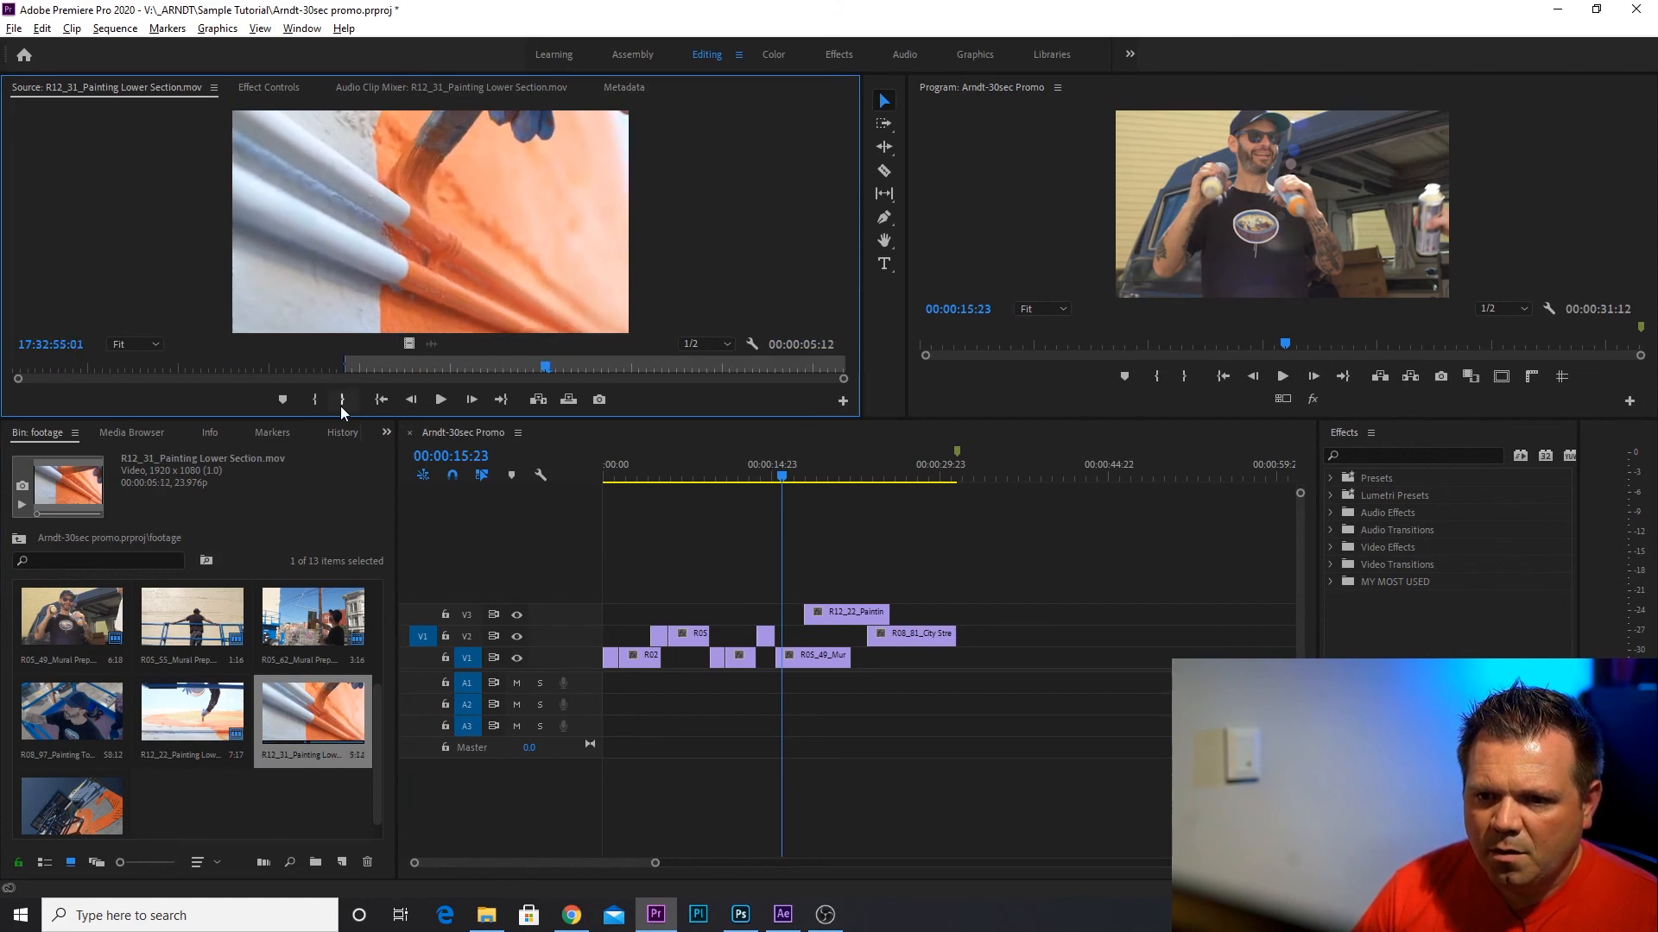
click(343, 402)
drag(408, 346, 844, 615)
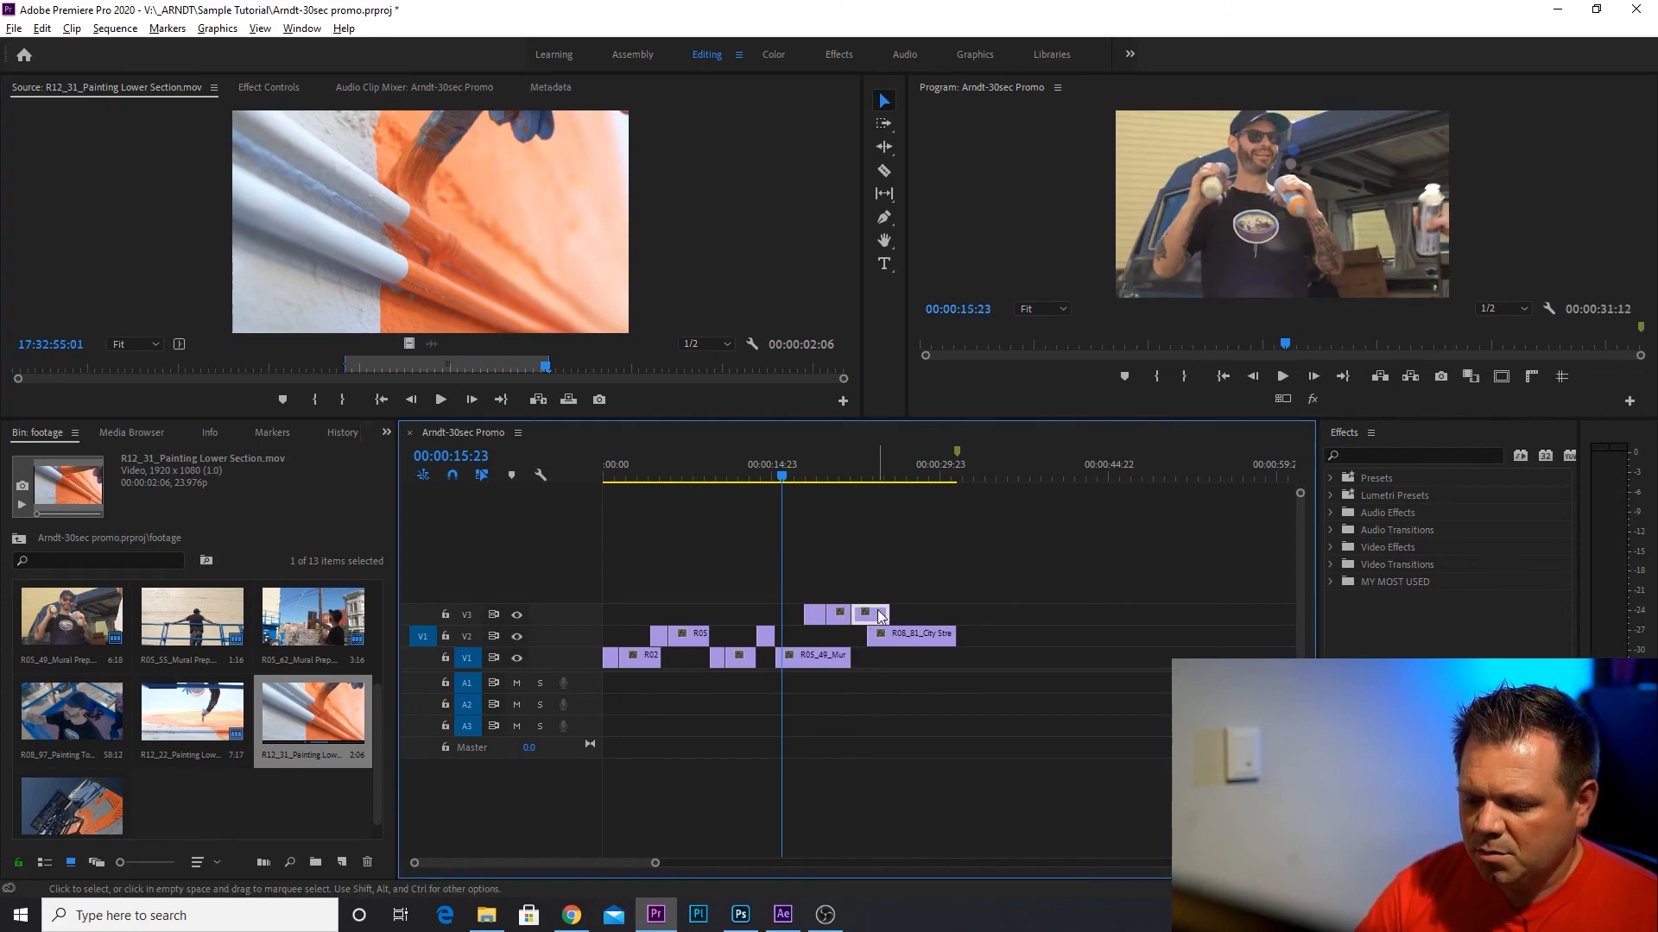
Load R16_15_Mural and Lift.mov in the Source monitor, preview it, and mark a range of about 00:00:02:17 starting at 10:50:40:17.
double_click(115, 797)
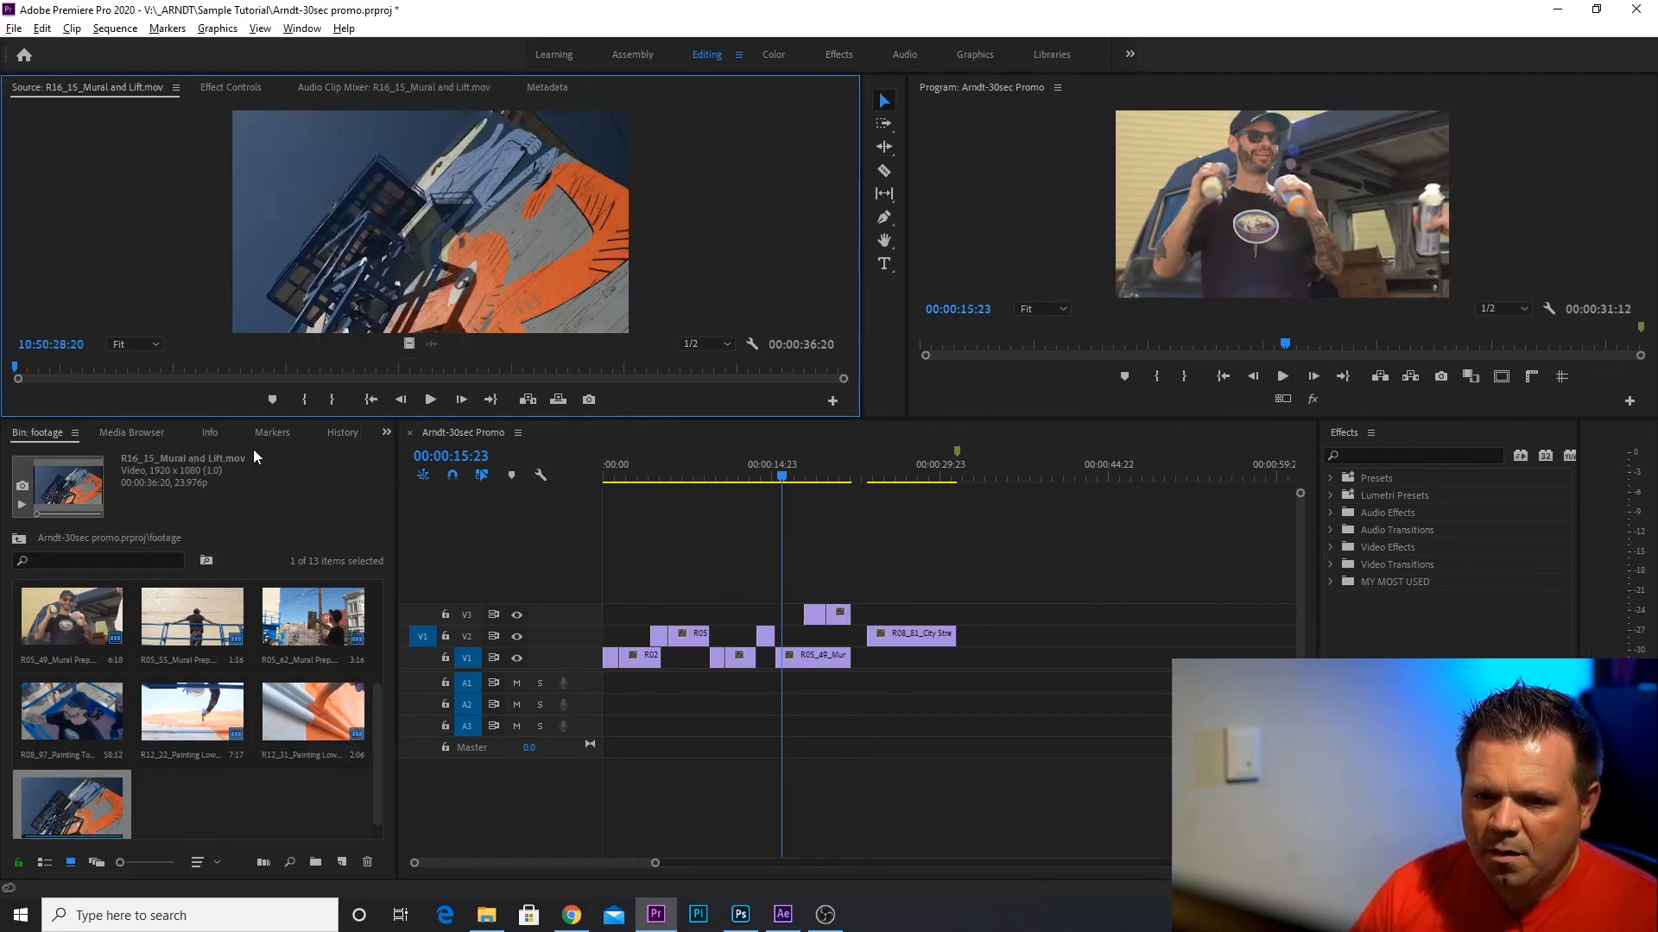
click(53, 369)
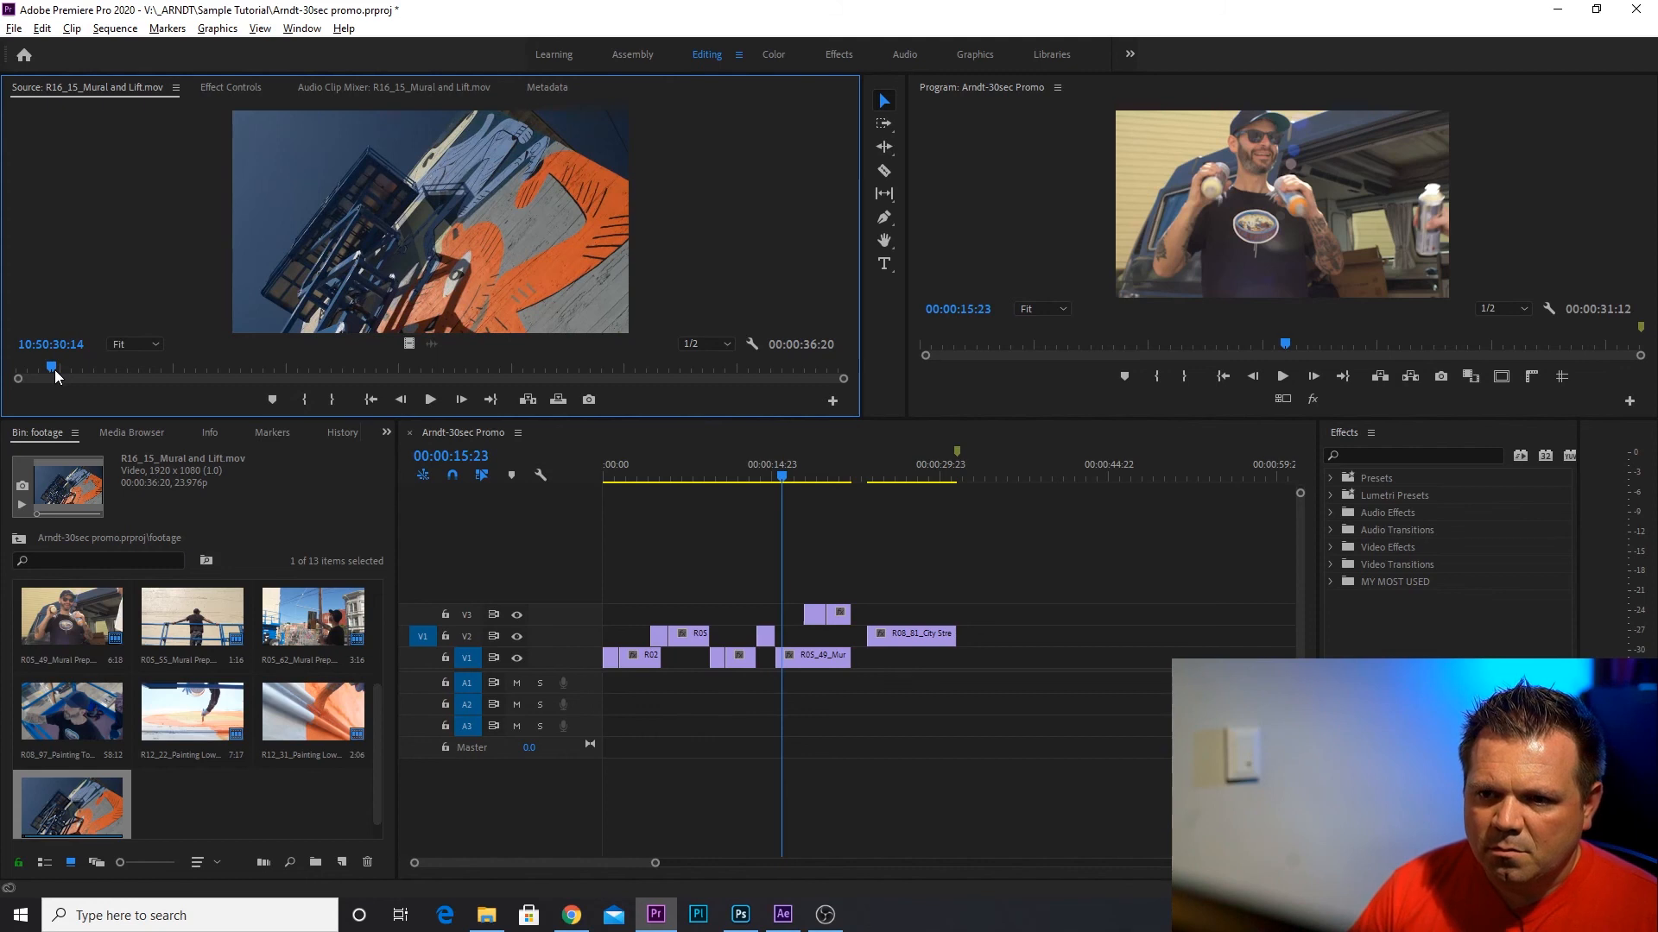
mouse_move(55, 370)
mouse_down()
mouse_move(339, 395)
mouse_move(837, 401)
mouse_move(10, 399)
mouse_move(48, 390)
mouse_up()
key(space)
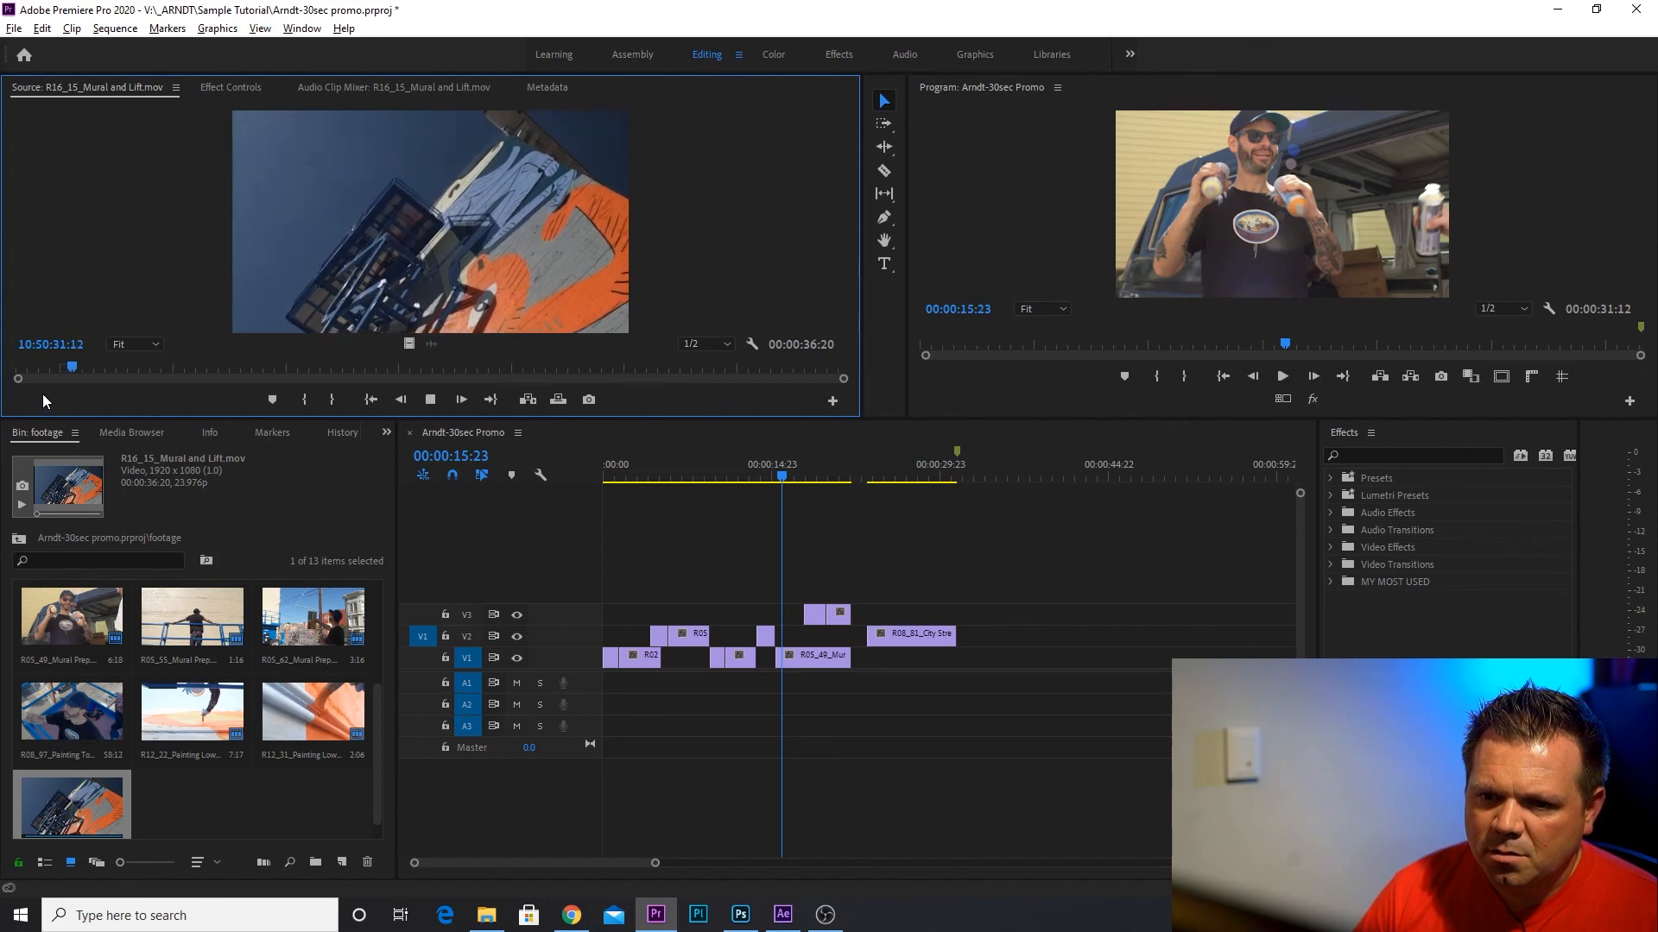
drag(99, 370, 313, 378)
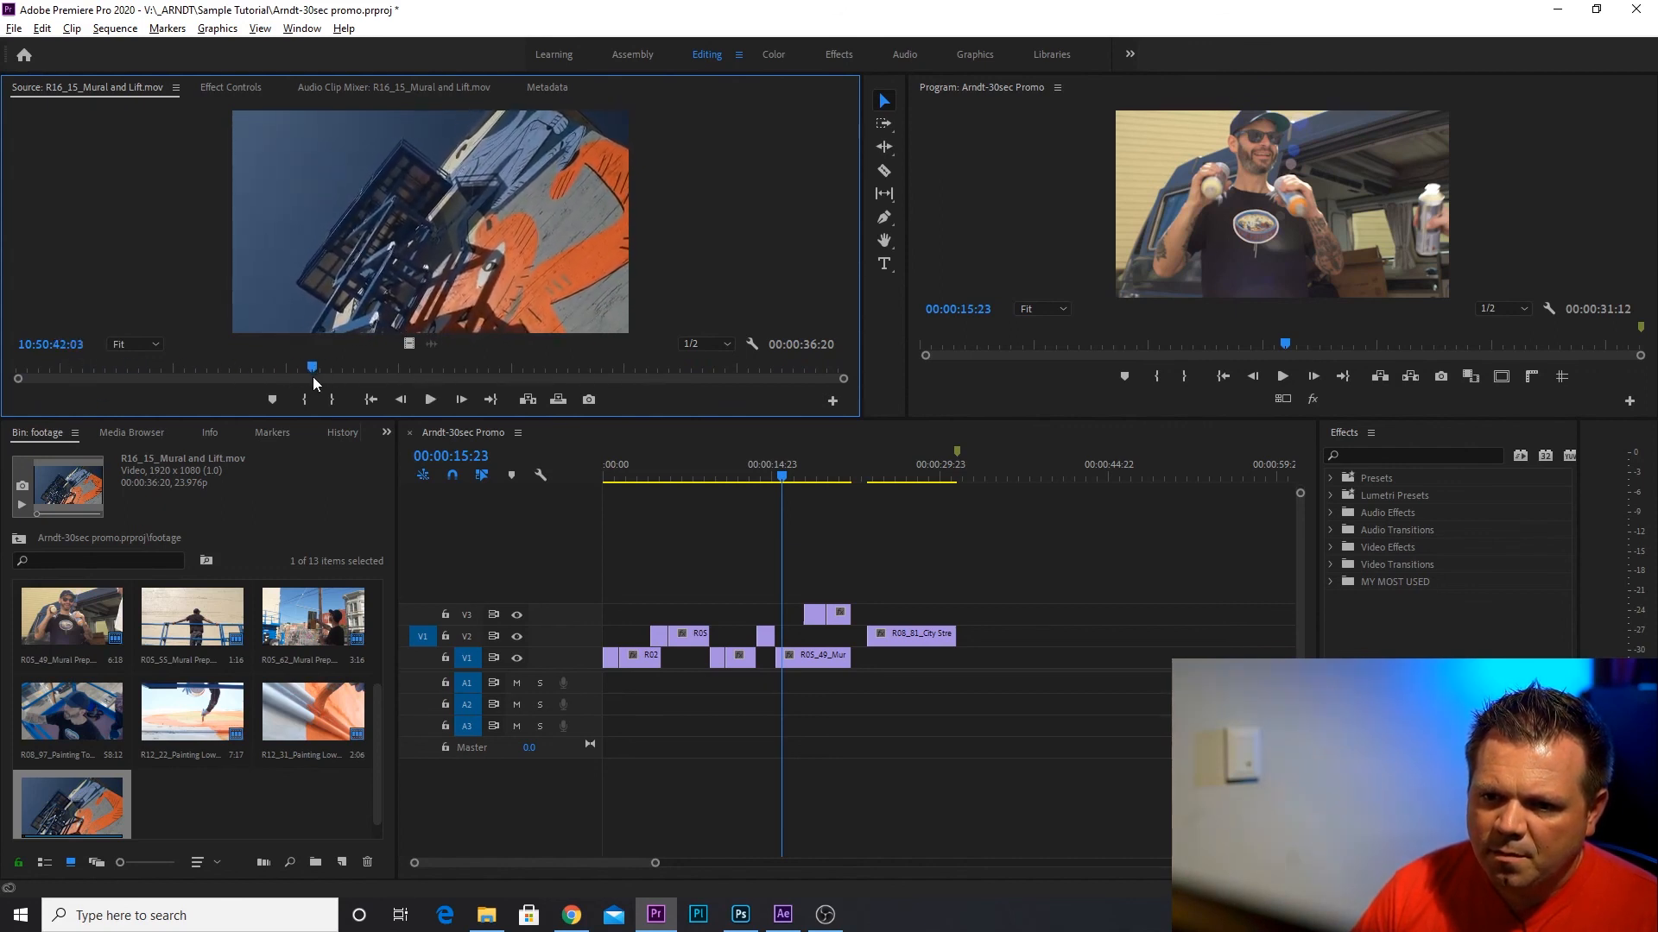
click(307, 400)
key(space)
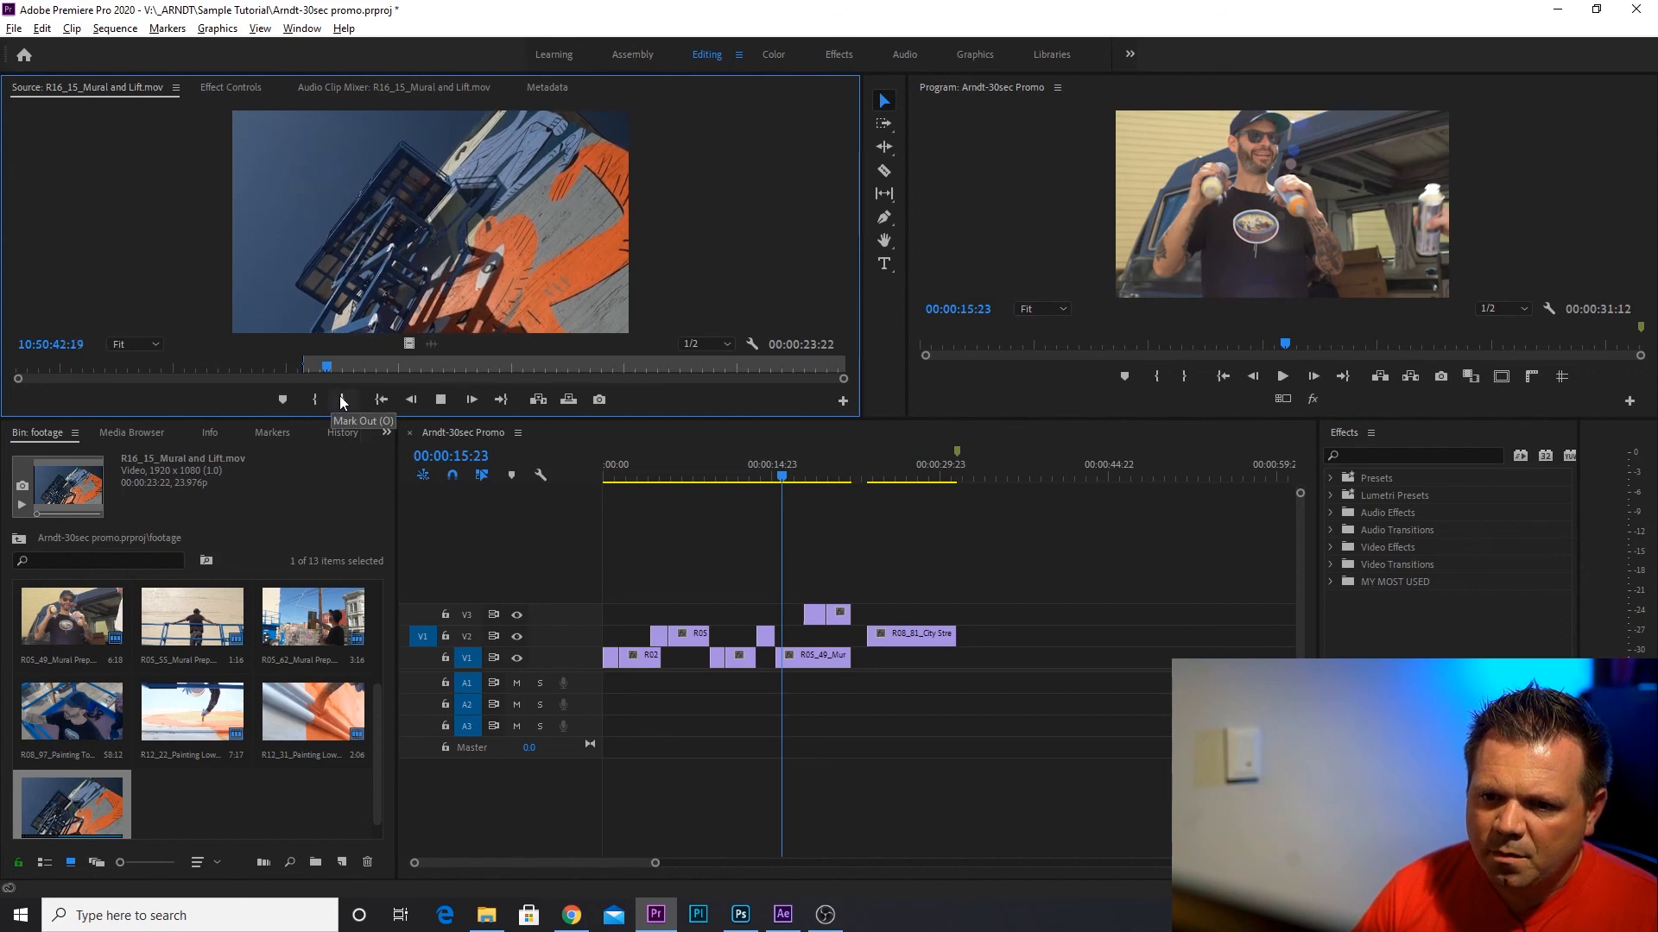
click(343, 399)
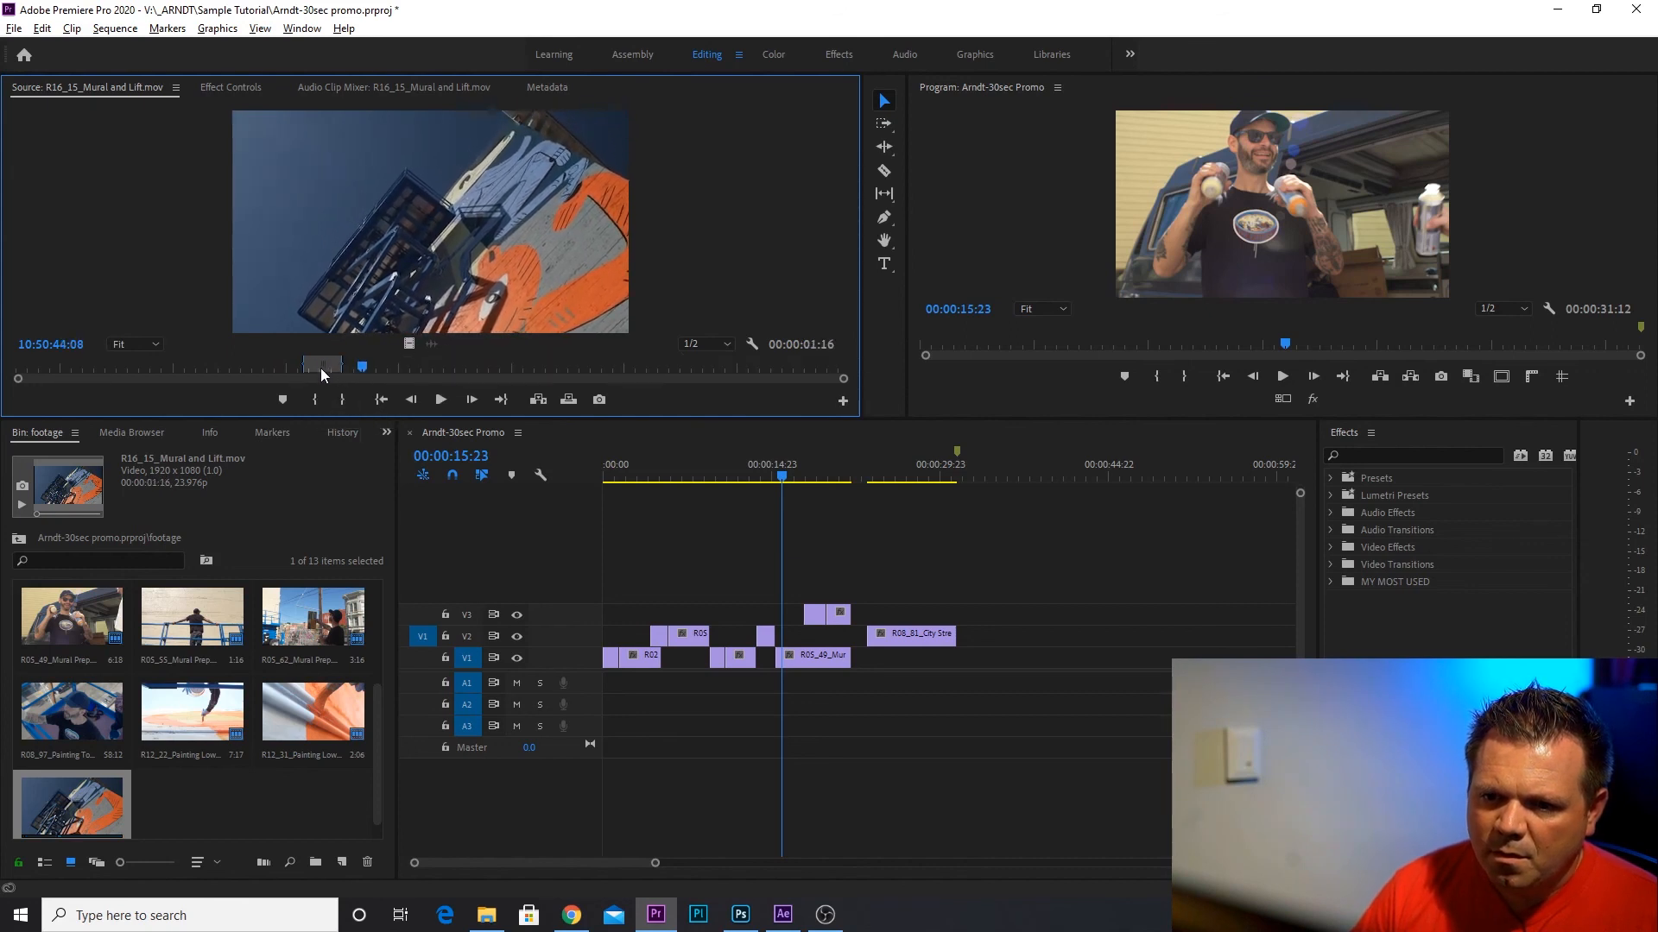
click(307, 371)
drag(308, 372, 283, 381)
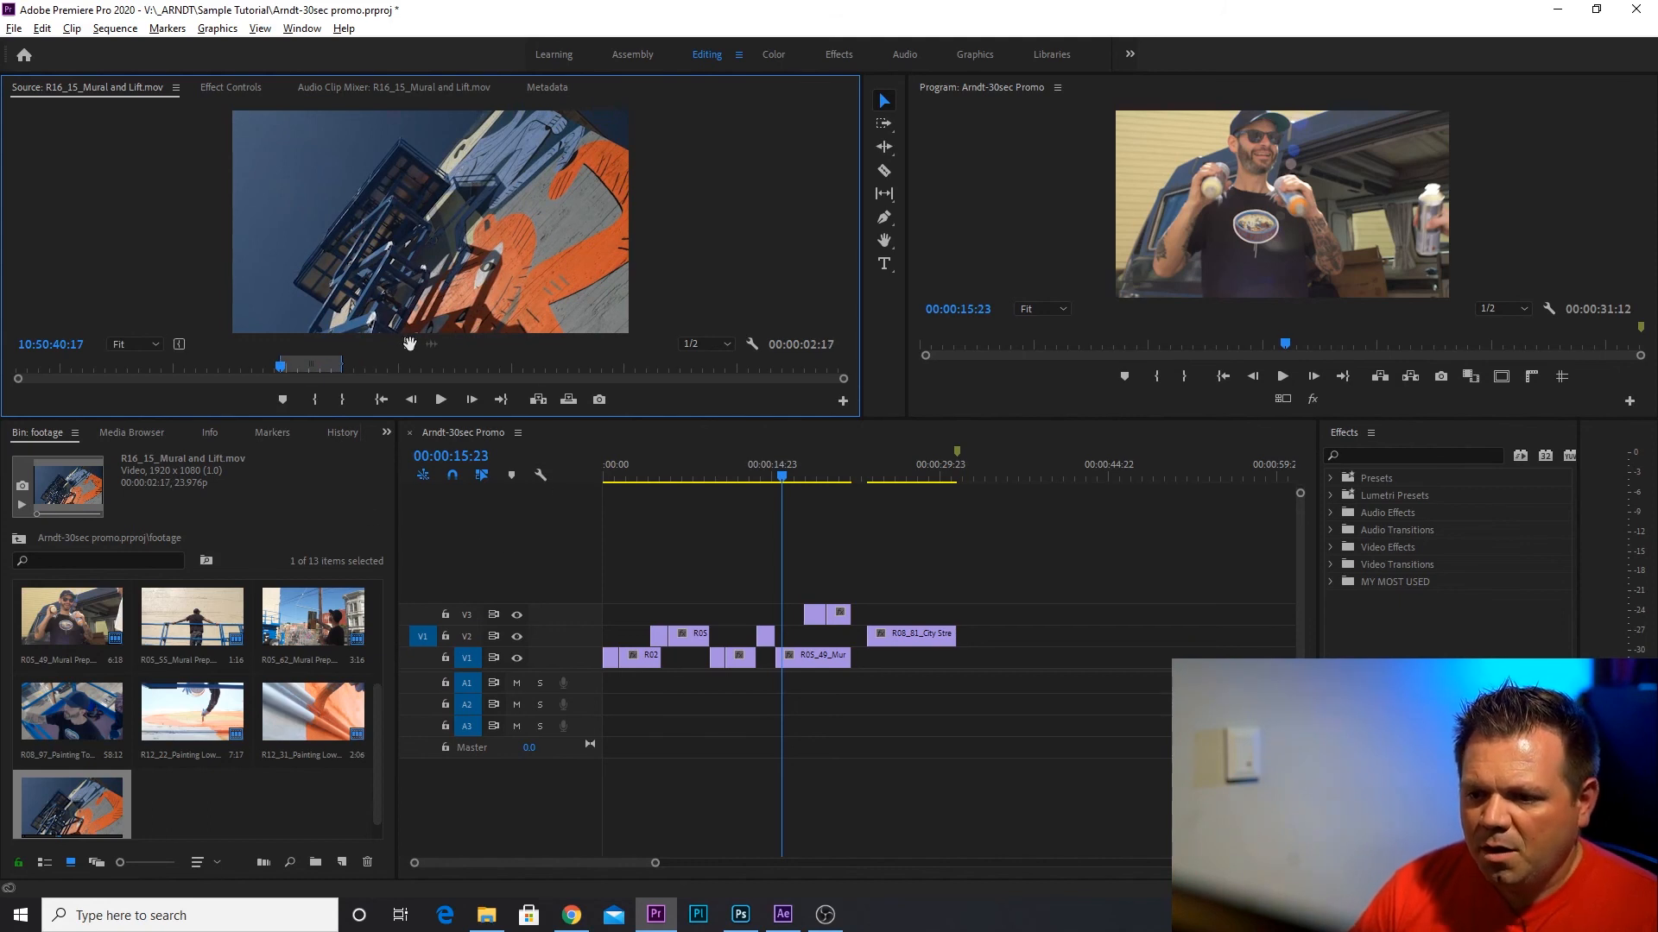
Place the marked Mural and Lift video on V3 after the R12_31 clip, and shift the three V3 clips slightly later together.
drag(411, 342, 856, 623)
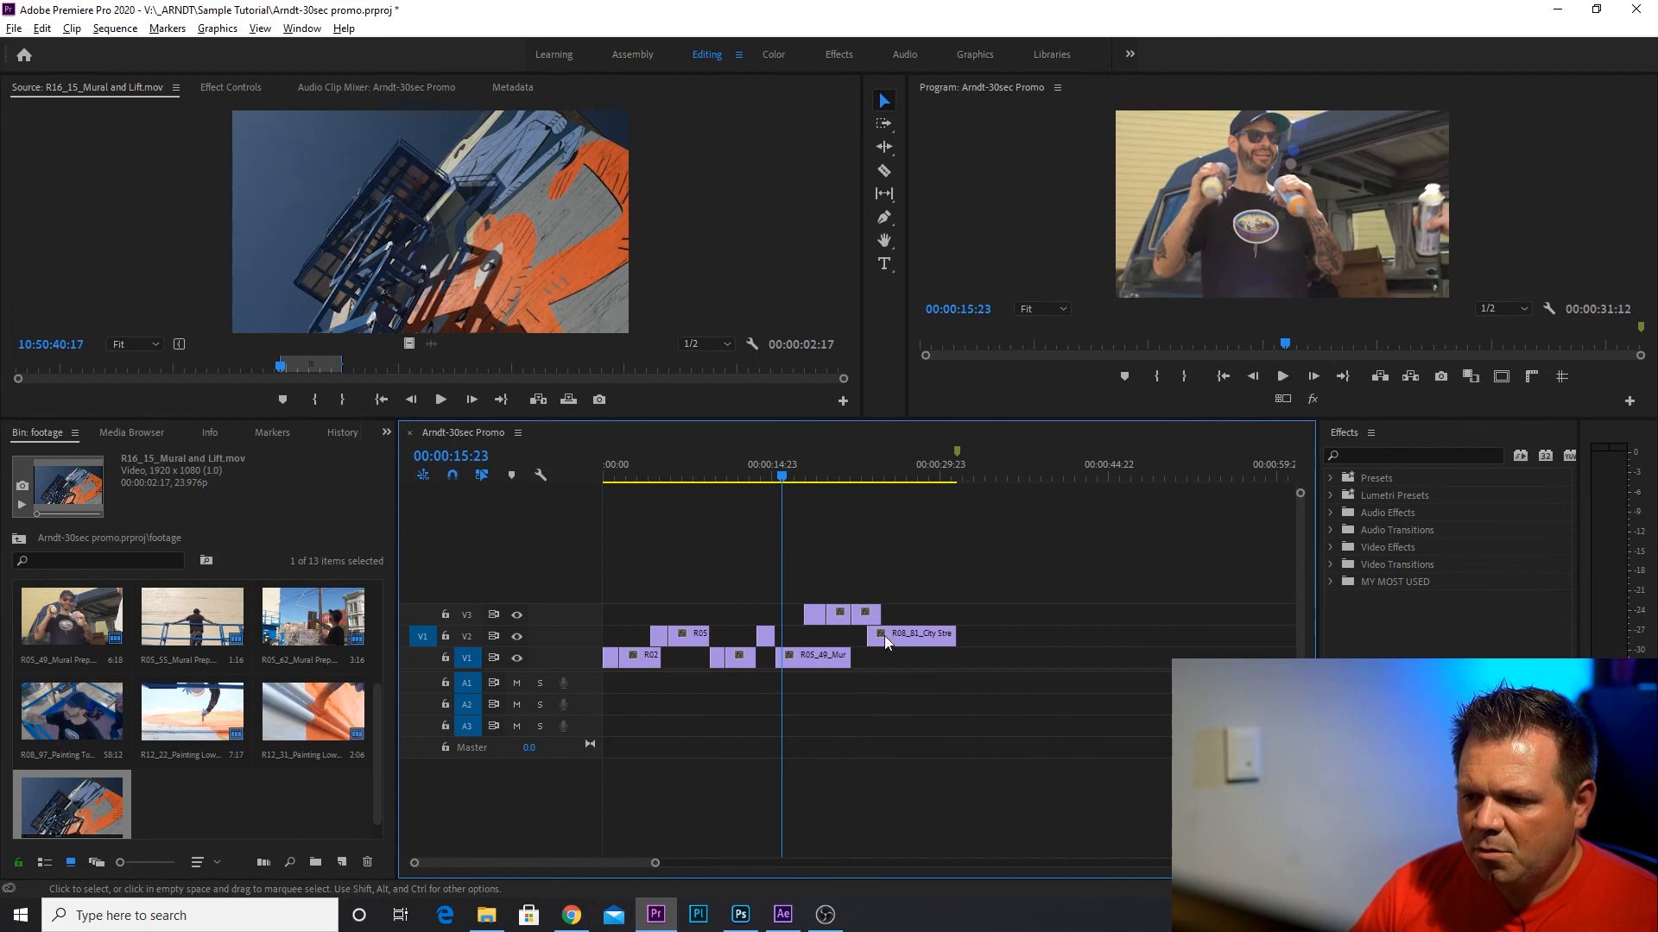
drag(867, 615, 879, 618)
key(Home)
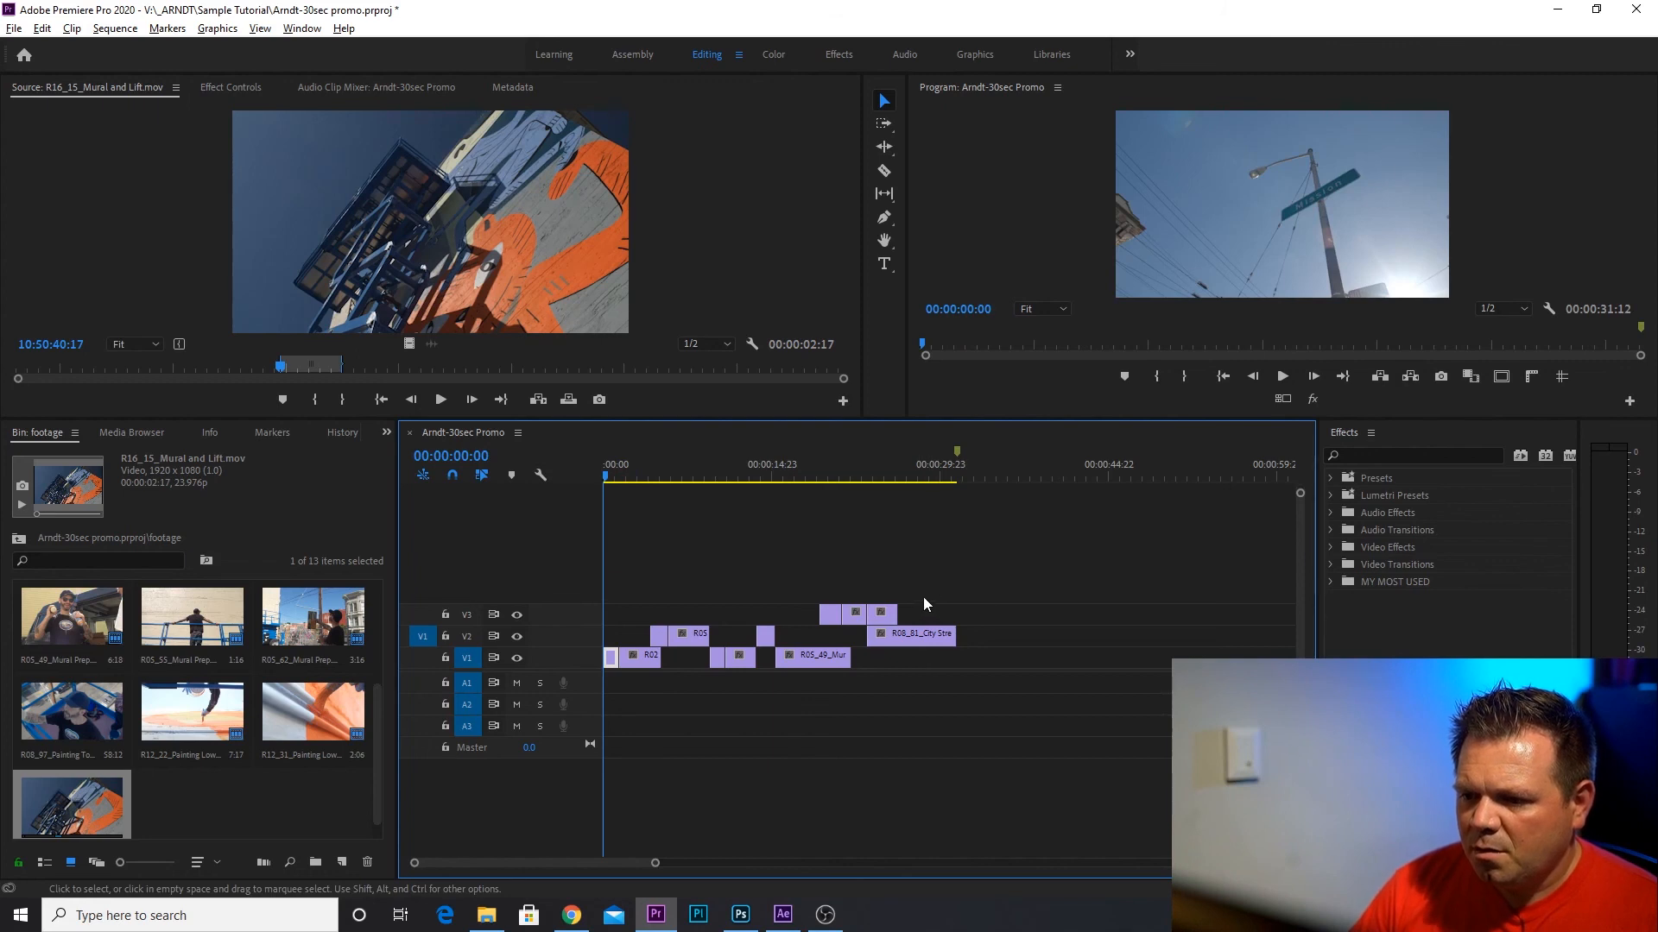
Move all V2 and V3 clips down onto V1 at their current times, forming one continuous row of clips.
drag(925, 639, 936, 659)
drag(940, 614, 749, 594)
drag(885, 623, 885, 666)
drag(753, 636, 691, 656)
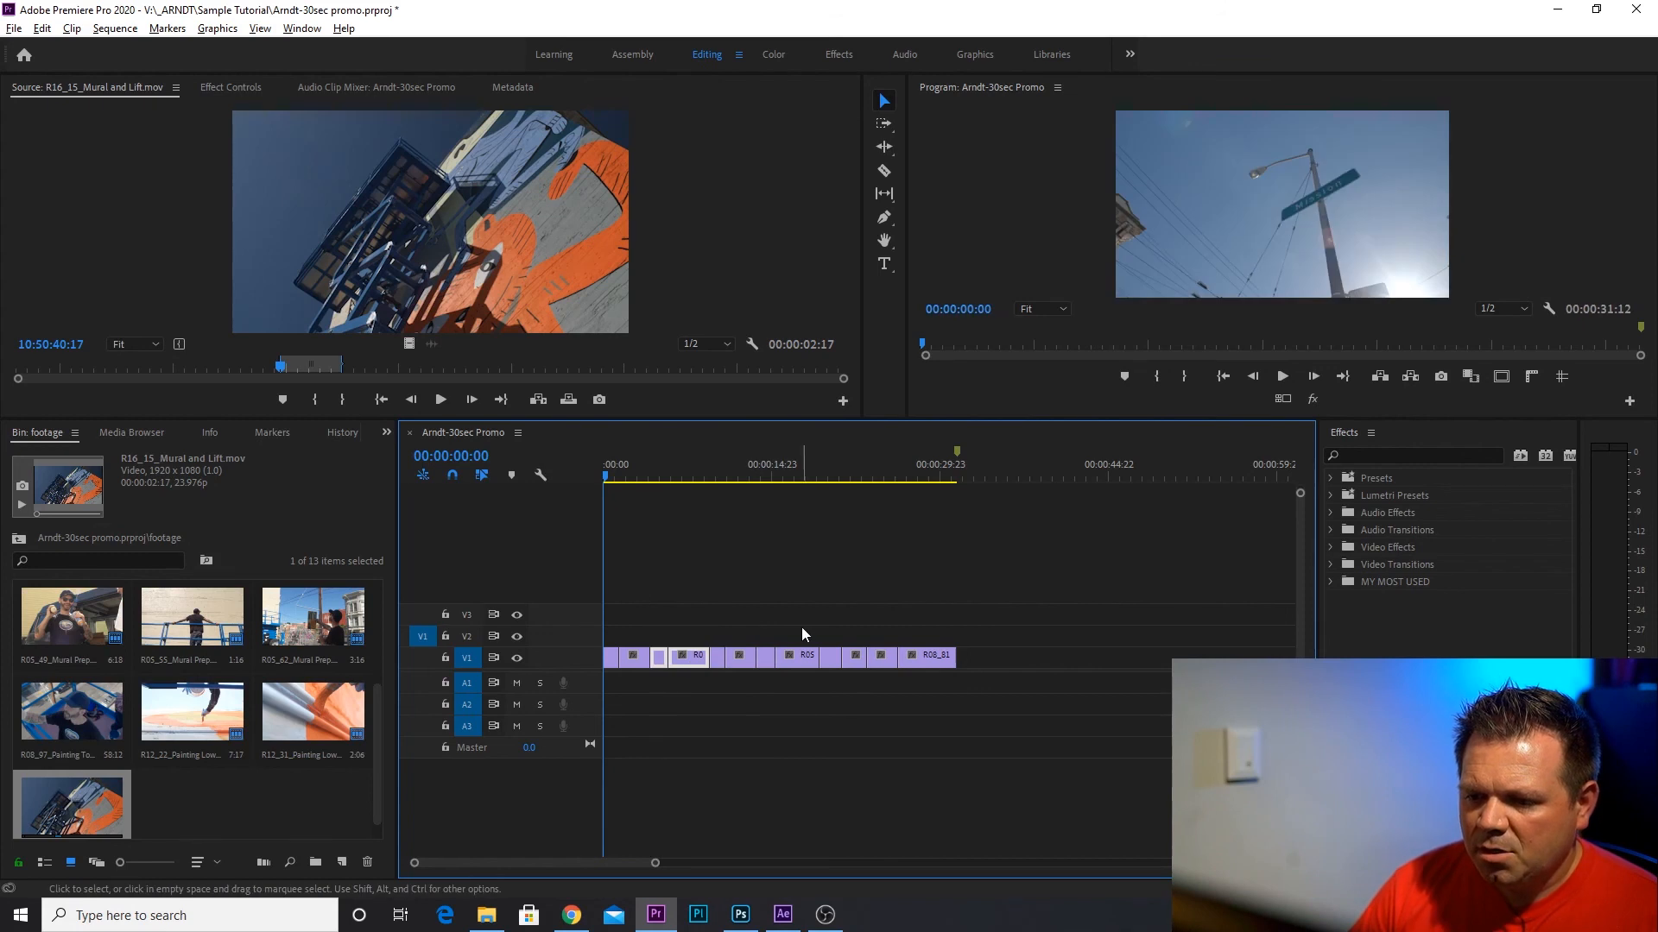
click(708, 588)
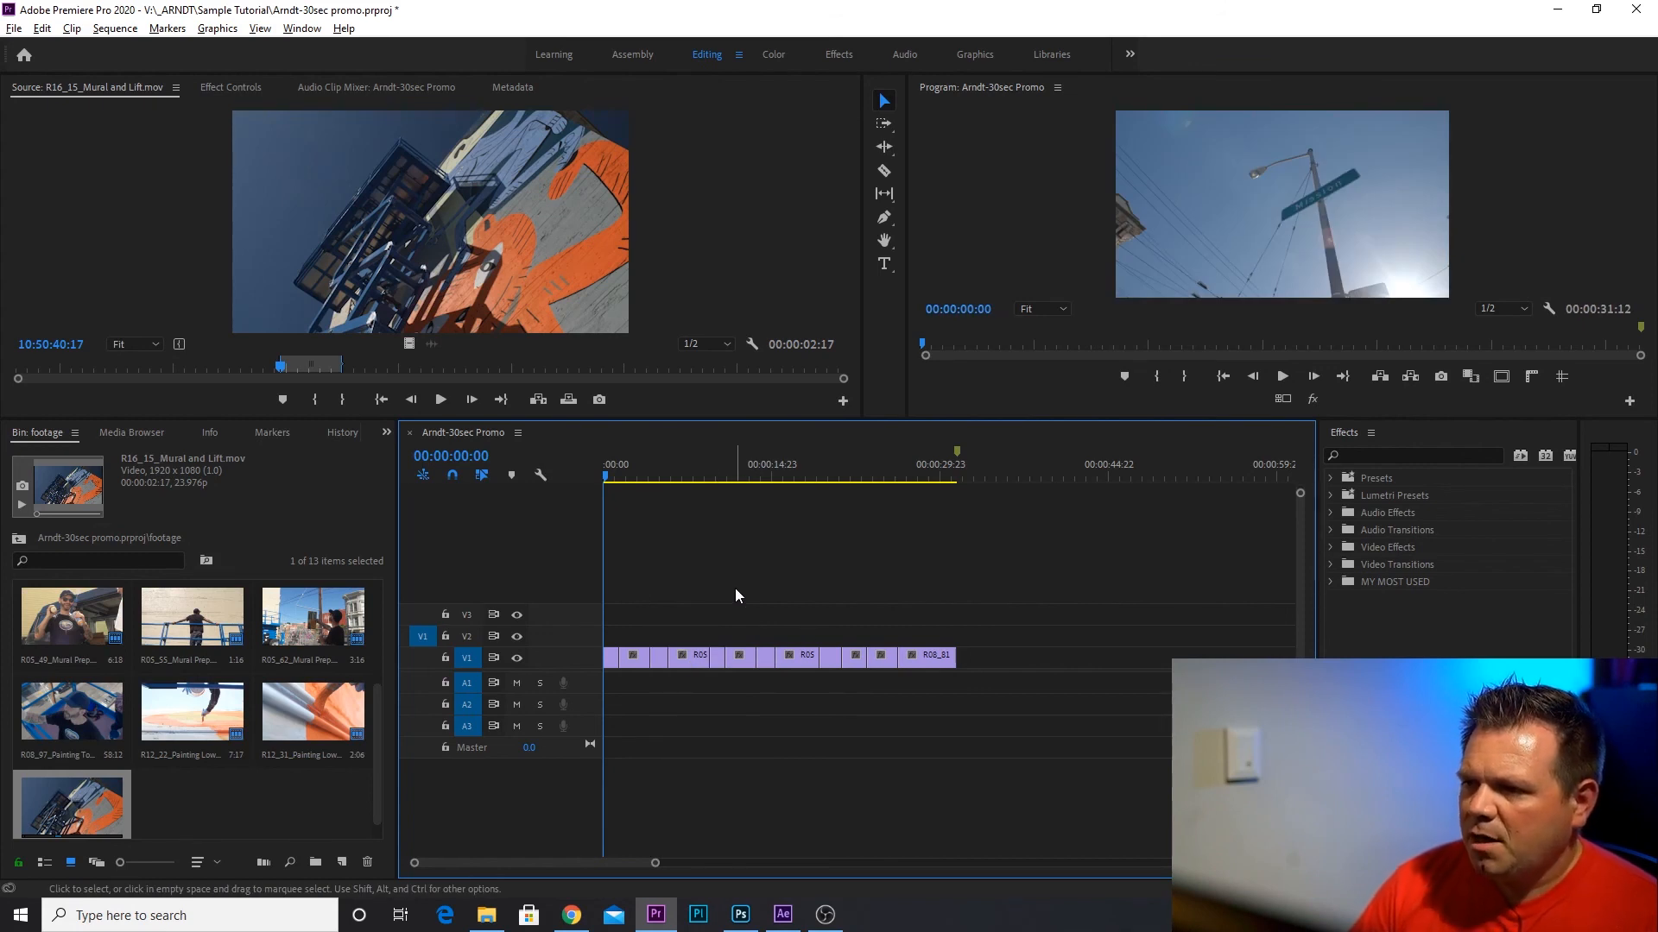